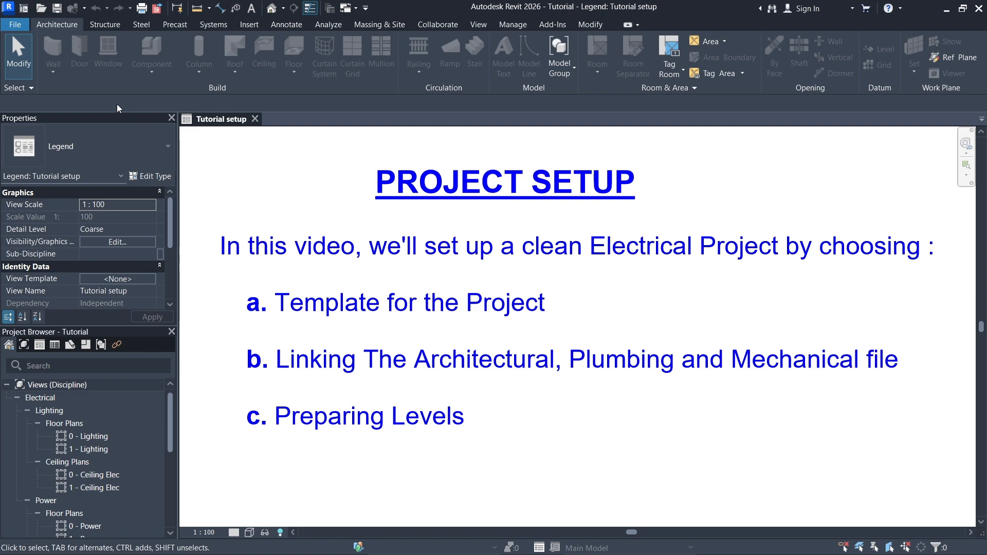
- Create a new project based on the Electrical Template
{"action": "left_click", "coordinate": [25, 8]}
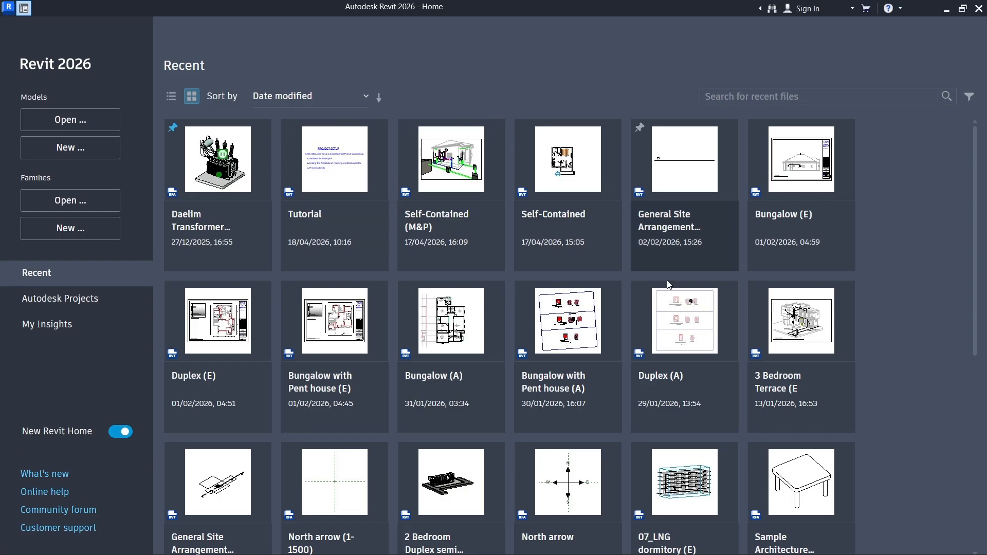
{"action": "mouse_move", "coordinate": [565, 309]}
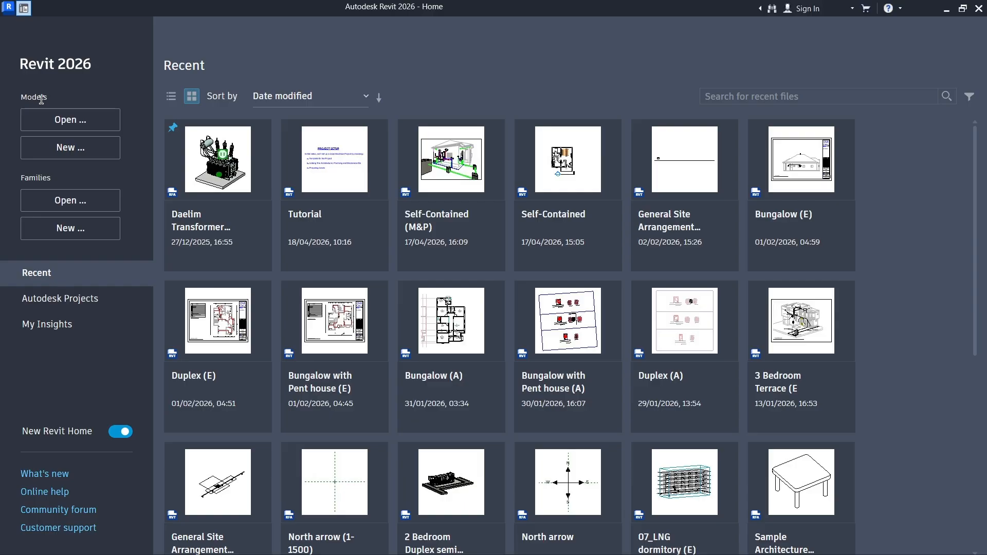
{"action": "left_click", "coordinate": [71, 151]}
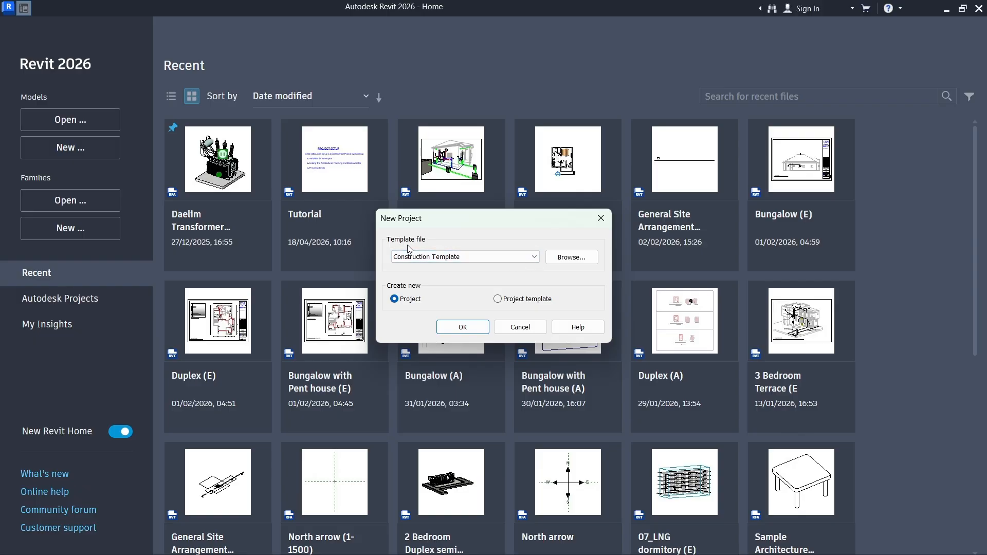
{"action": "left_click", "coordinate": [533, 262]}
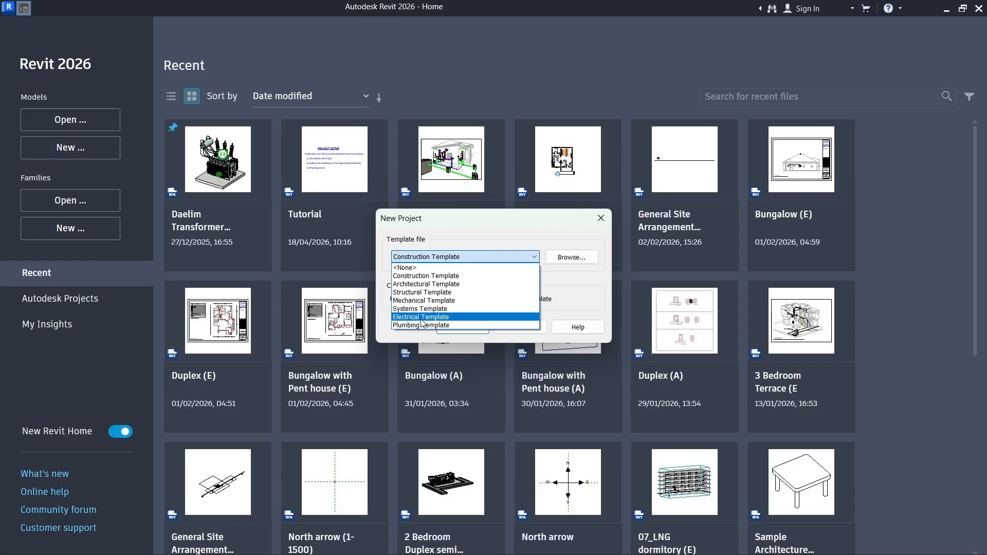
{"action": "left_click", "coordinate": [421, 318]}
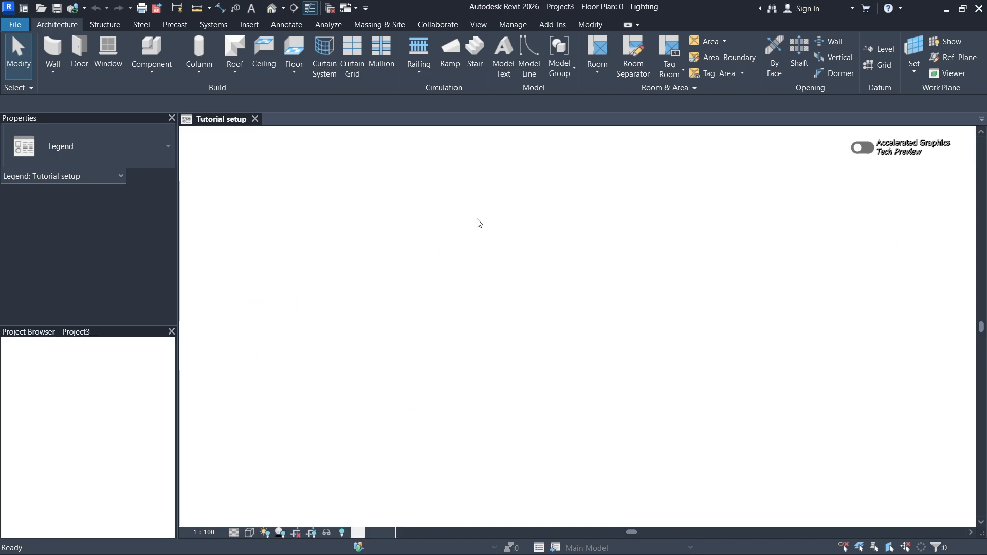
{"action": "middle_click_drag", "start_coordinate": [635, 227], "coordinate": [584, 230]}
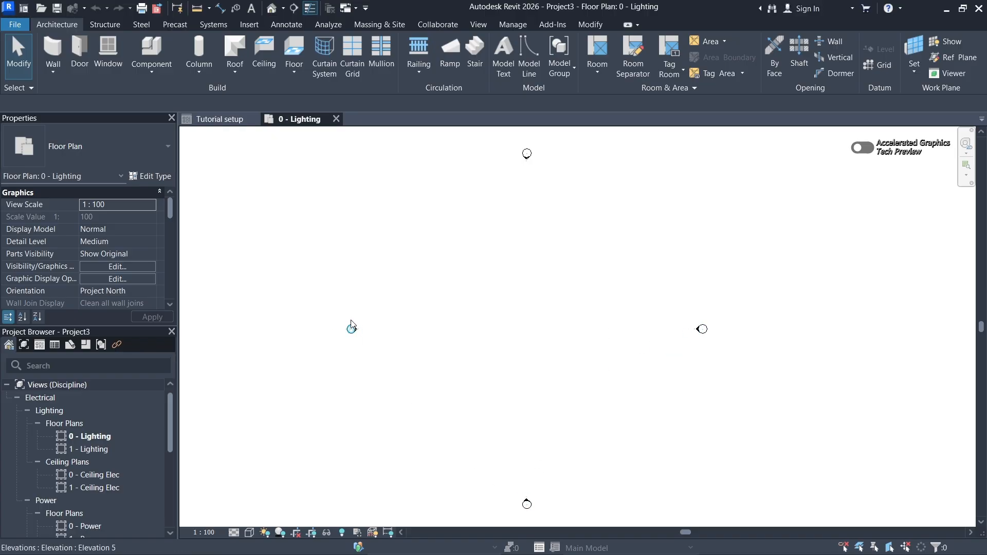
{"action": "middle_click_drag", "start_coordinate": [518, 339], "coordinate": [495, 316]}
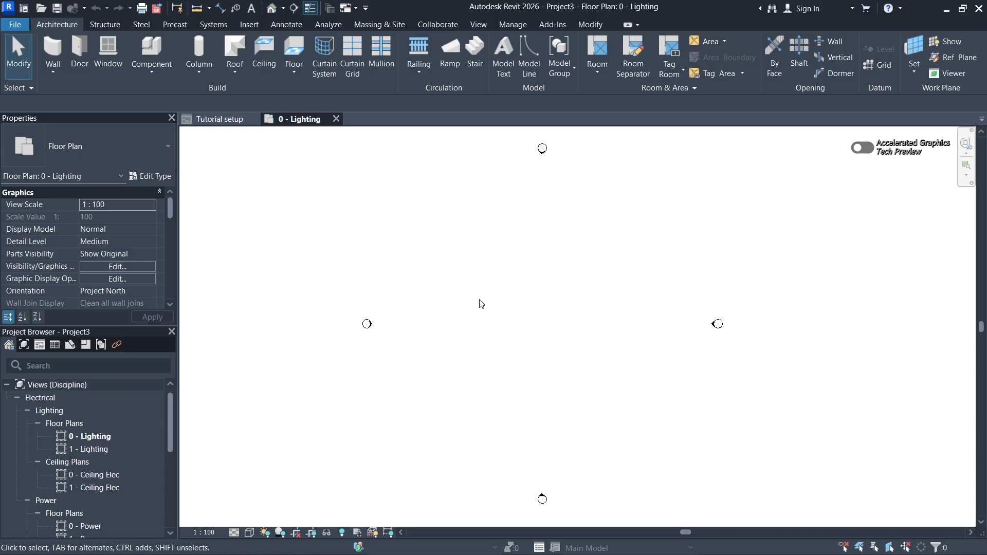
{"action": "middle_click_drag", "start_coordinate": [491, 292], "coordinate": [500, 292]}
{"action": "middle_click_drag", "start_coordinate": [524, 271], "coordinate": [516, 271]}
- Start linking a Revit model and browse to the Practice folder on the Desktop
{"action": "left_click", "coordinate": [250, 24]}
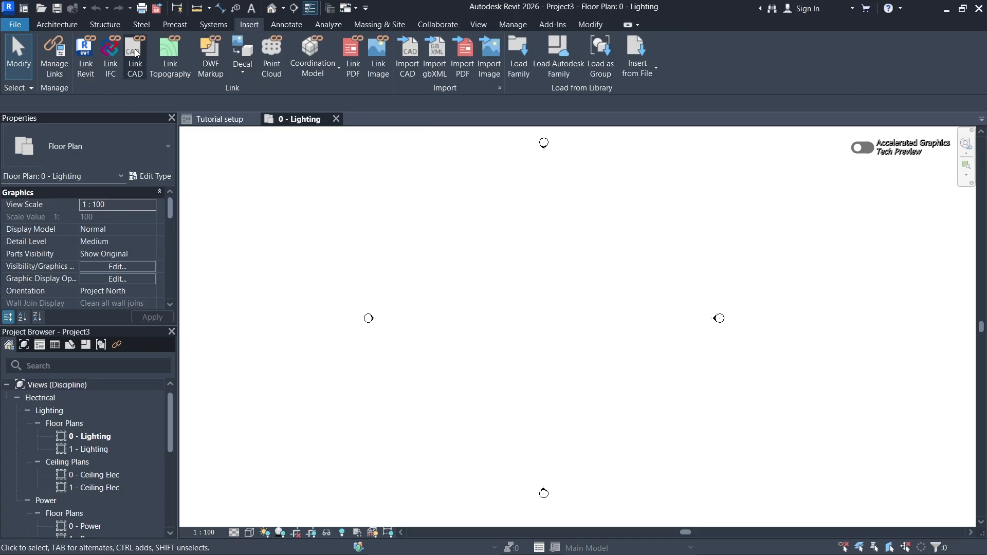
{"action": "left_click", "coordinate": [84, 58]}
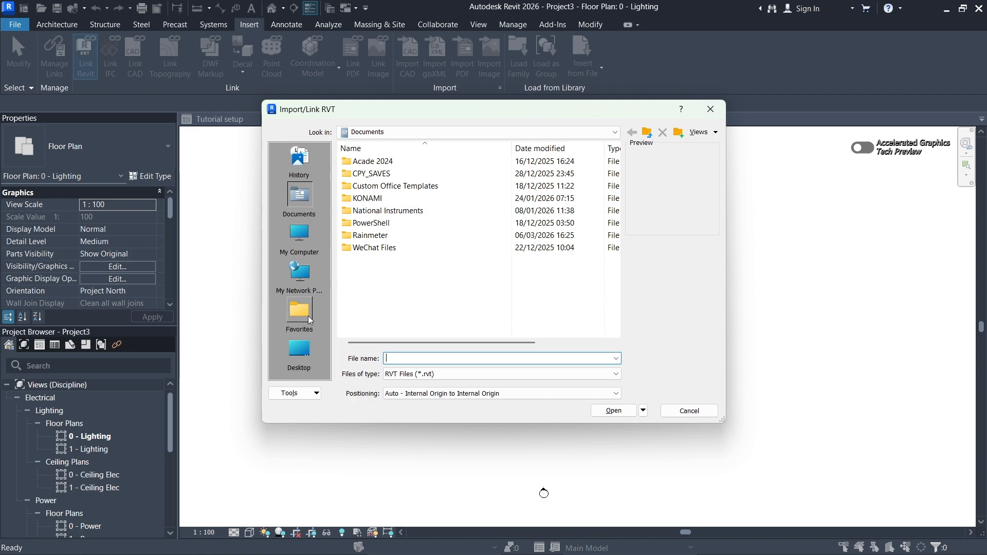
{"action": "left_click", "coordinate": [300, 241]}
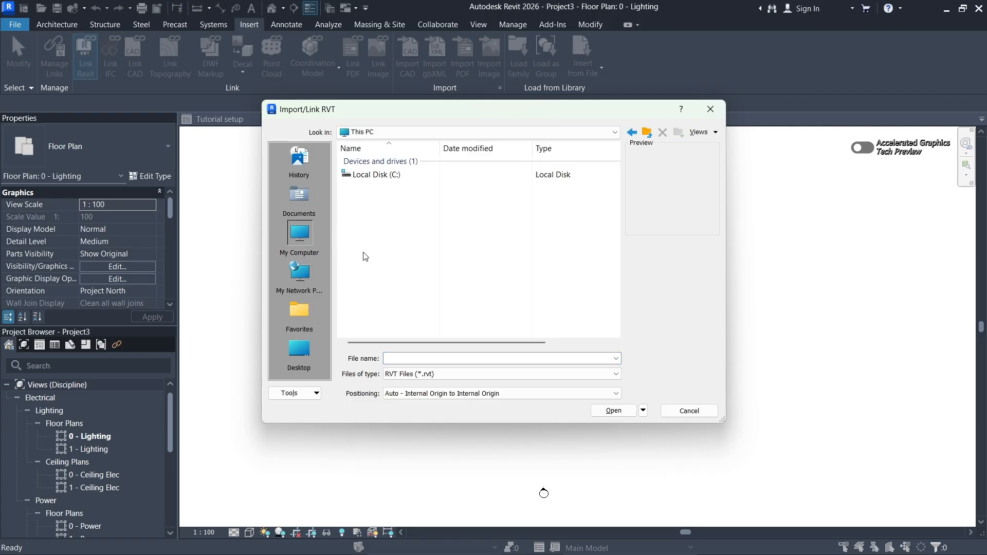
{"action": "double_click", "coordinate": [395, 175]}
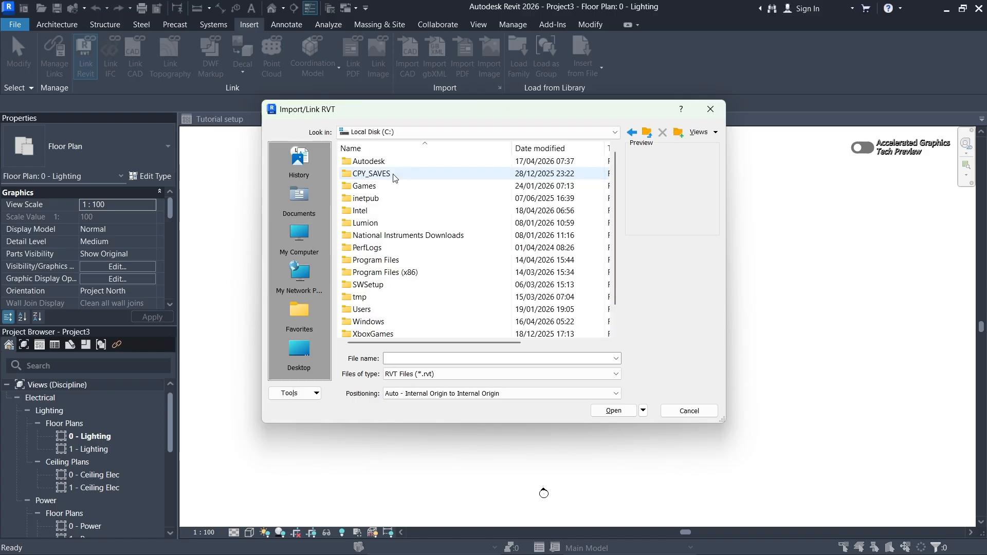
{"action": "scroll", "coordinate": [393, 206], "scroll_direction": "down", "scroll_amount": 1}
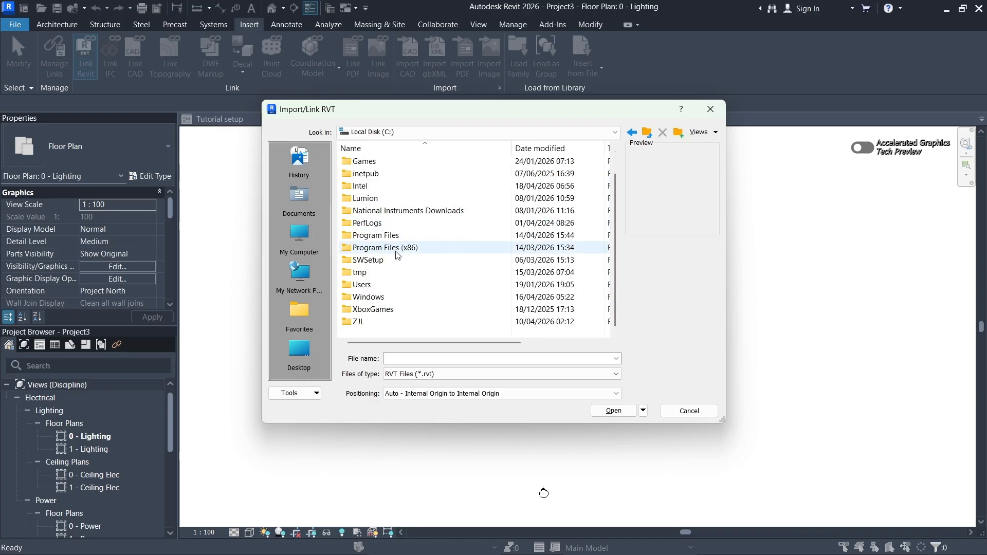
{"action": "left_click", "coordinate": [299, 352]}
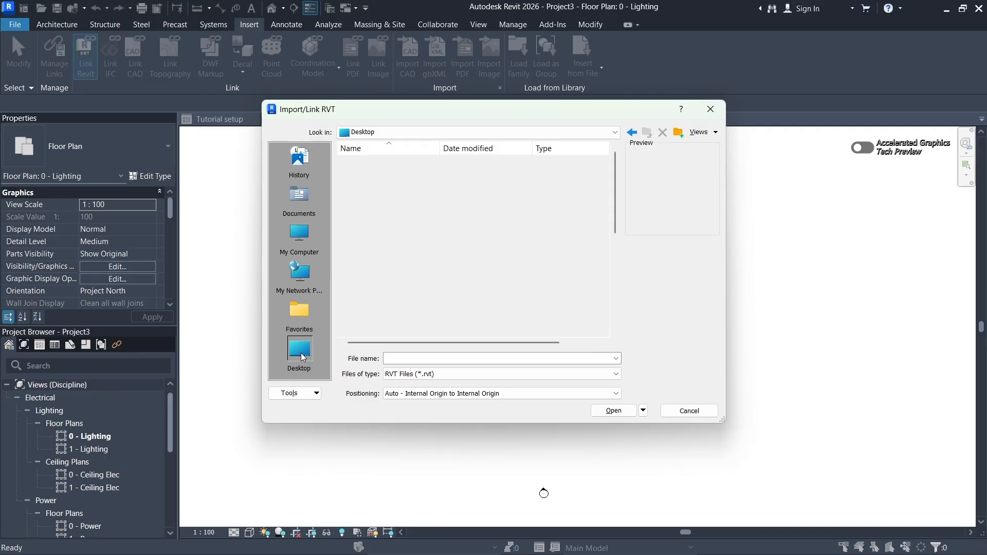
{"action": "scroll", "coordinate": [400, 257], "scroll_direction": "down", "scroll_amount": 1}
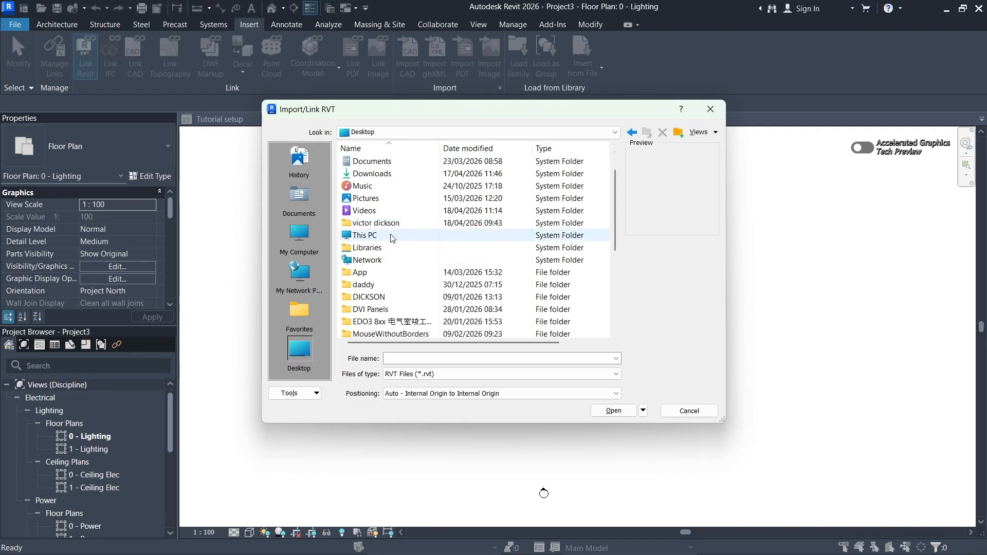
{"action": "scroll", "coordinate": [392, 240], "scroll_direction": "up", "scroll_amount": 1}
{"action": "scroll", "coordinate": [393, 239], "scroll_direction": "down", "scroll_amount": 5}
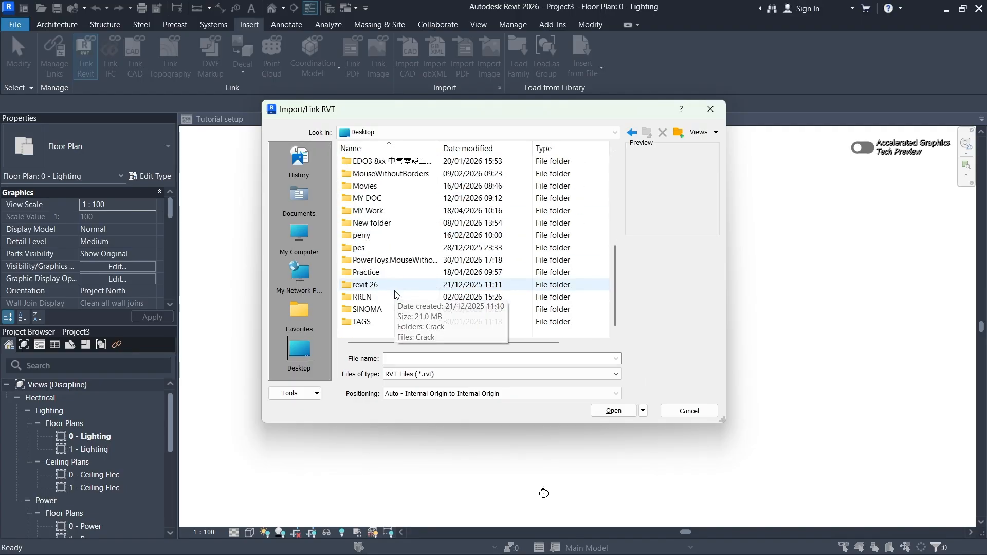
{"action": "double_click", "coordinate": [374, 271]}
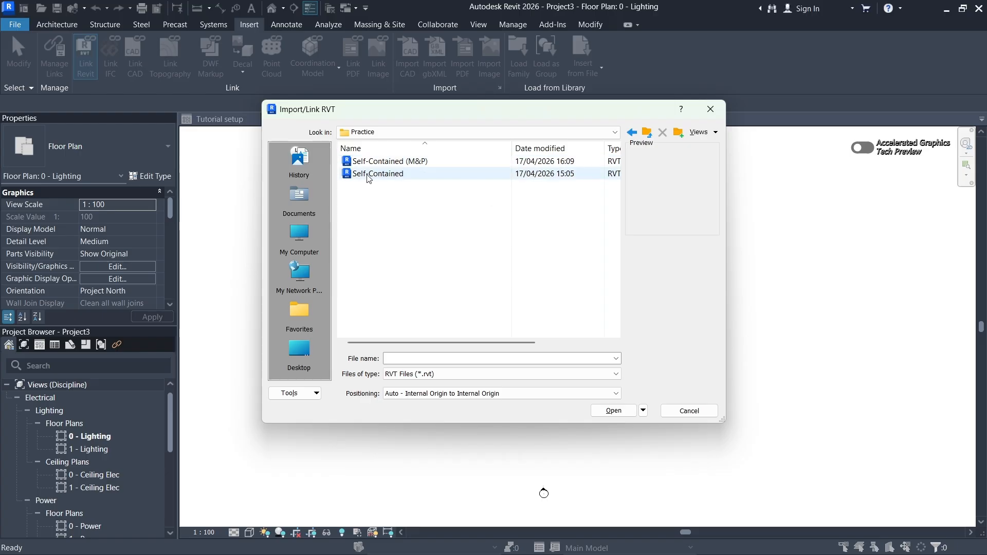
- Link the architectural file Self-Contained.rvt with Auto - Internal Origin to Internal Origin positioning
{"action": "left_click", "coordinate": [368, 175]}
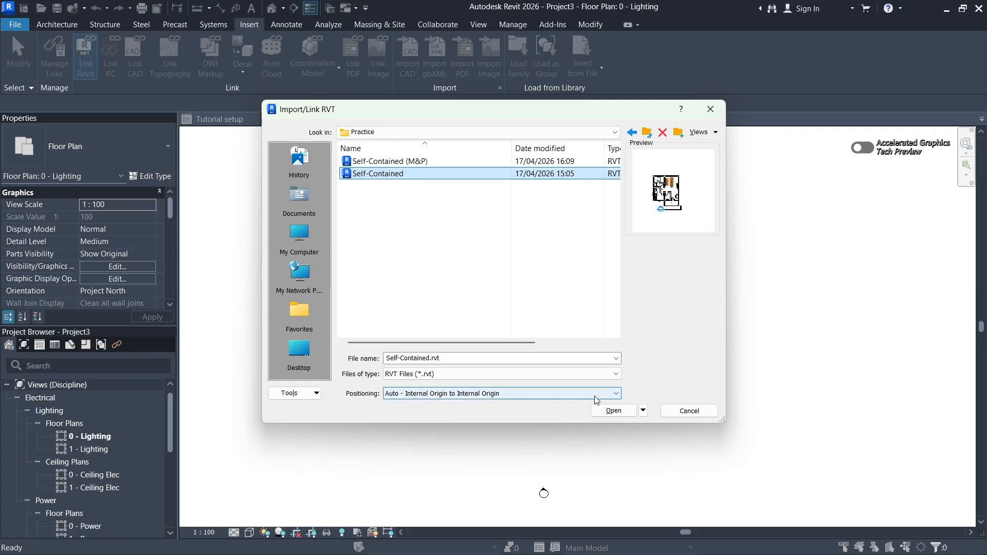
{"action": "left_click", "coordinate": [609, 395]}
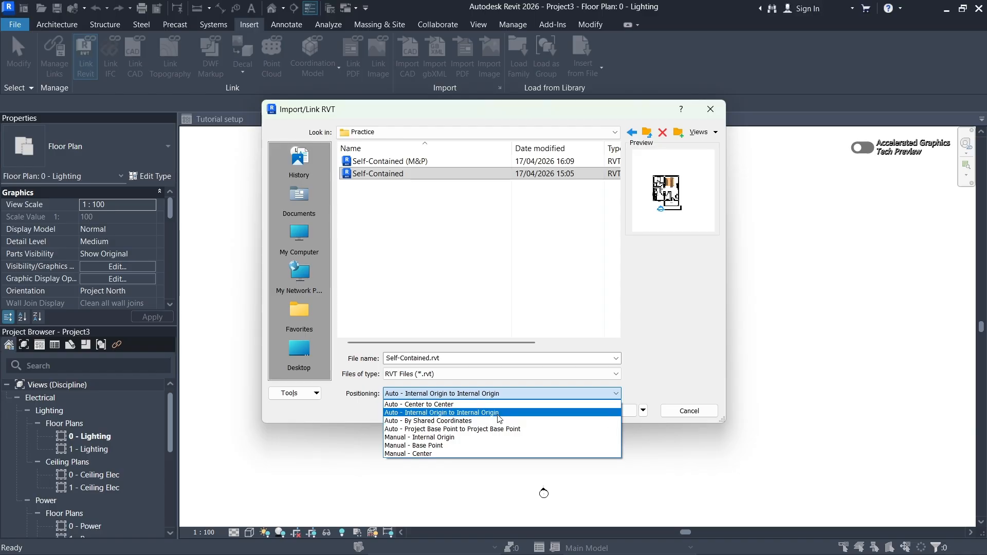
{"action": "left_click", "coordinate": [446, 415]}
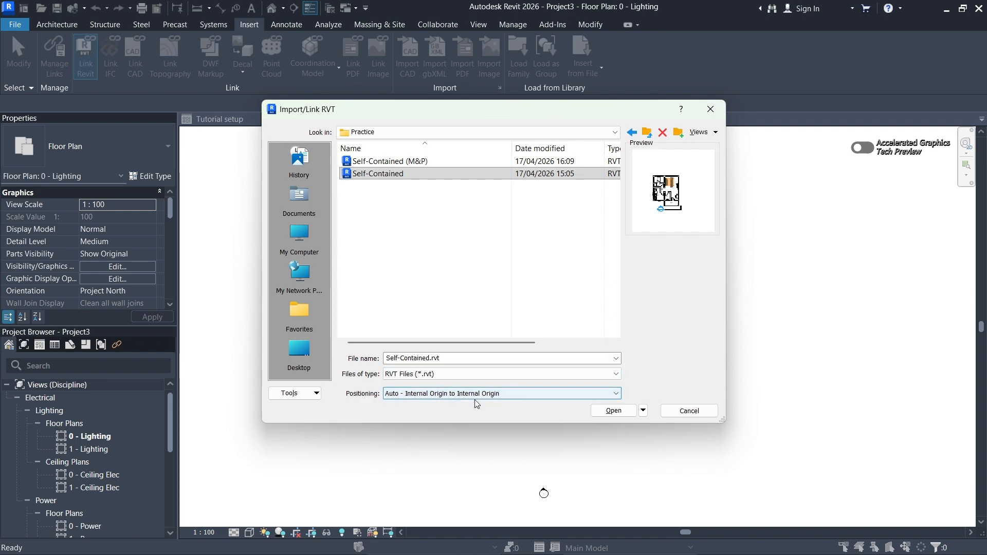
{"action": "left_click", "coordinate": [620, 414]}
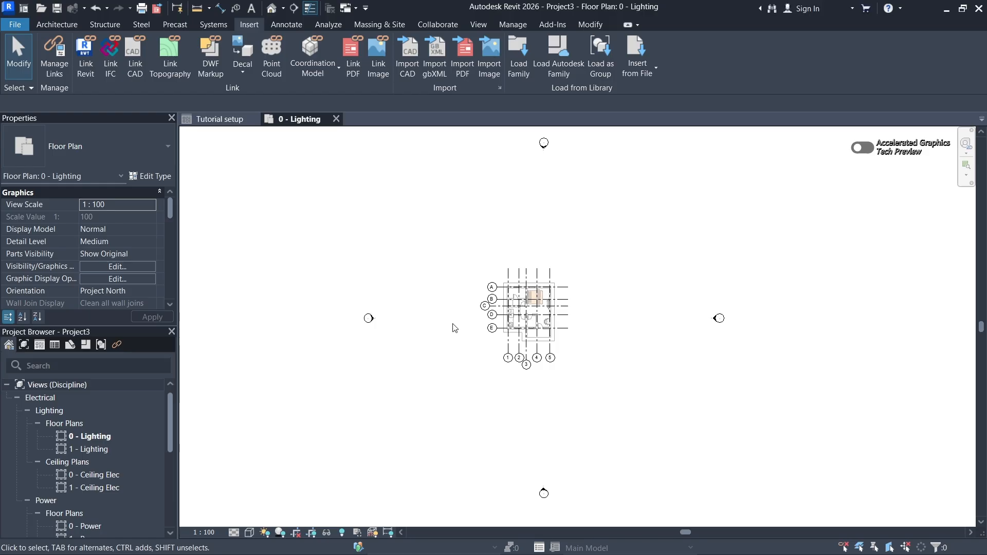
{"action": "scroll", "coordinate": [527, 317], "scroll_direction": "up", "scroll_amount": 2}
{"action": "scroll", "coordinate": [527, 317], "scroll_direction": "up", "scroll_amount": 4}
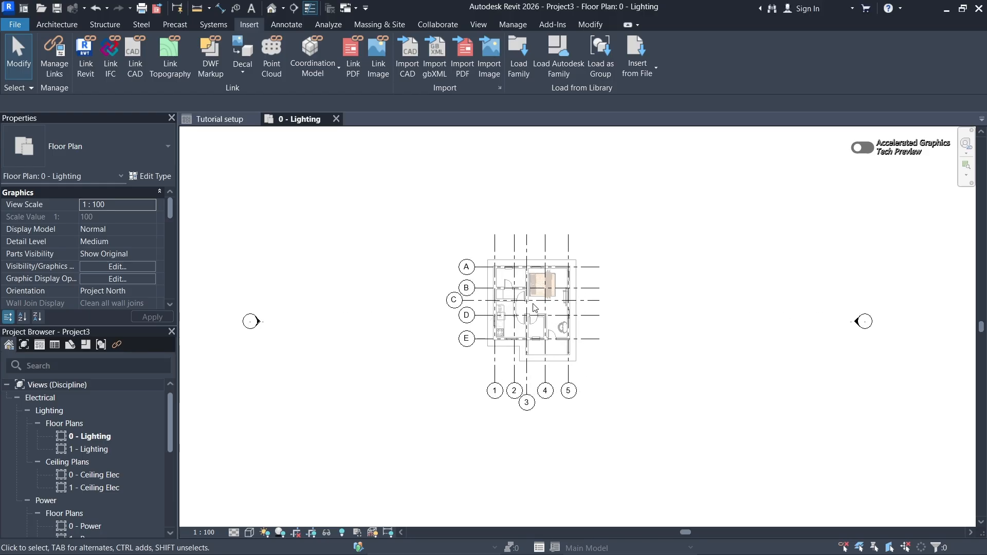
{"action": "middle_click_drag", "start_coordinate": [537, 360], "coordinate": [533, 332]}
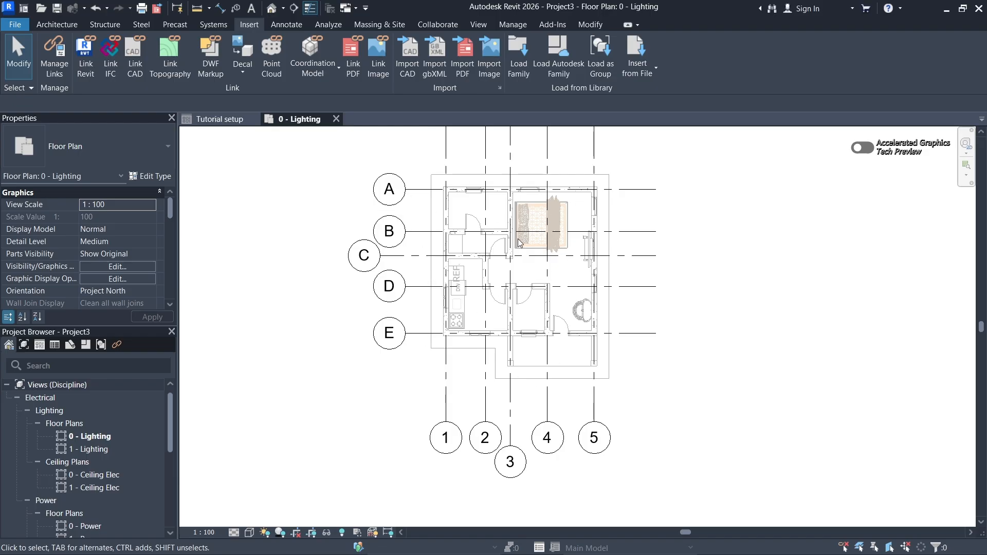
{"action": "scroll", "coordinate": [524, 244], "scroll_direction": "down", "scroll_amount": 3}
{"action": "scroll", "coordinate": [524, 239], "scroll_direction": "up", "scroll_amount": 1}
{"action": "middle_click_drag", "start_coordinate": [532, 232], "coordinate": [539, 275]}
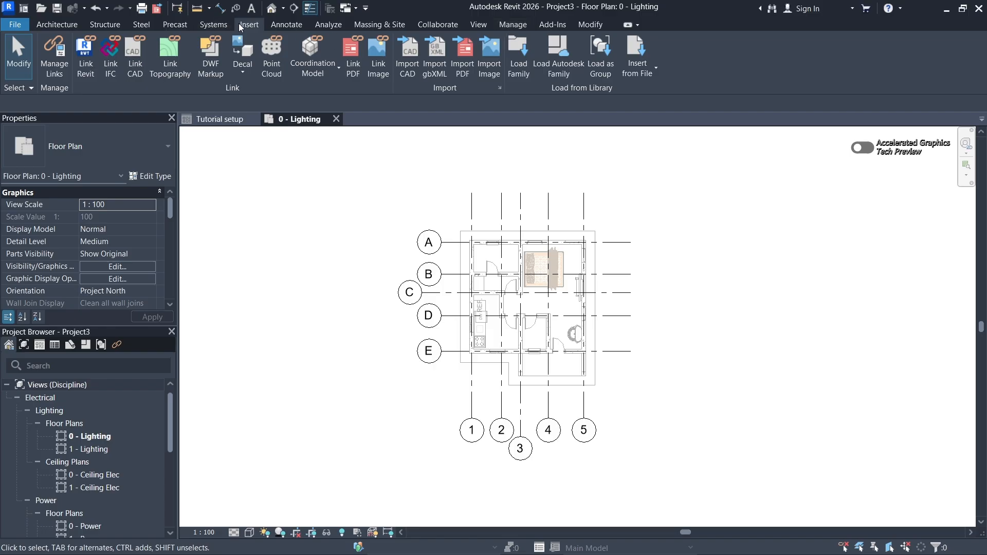
- Add Self-Contained (M&P).rvt as another Revit link through Manage Links, dismiss the nested-links notice and close the link manager
{"action": "left_click", "coordinate": [515, 25]}
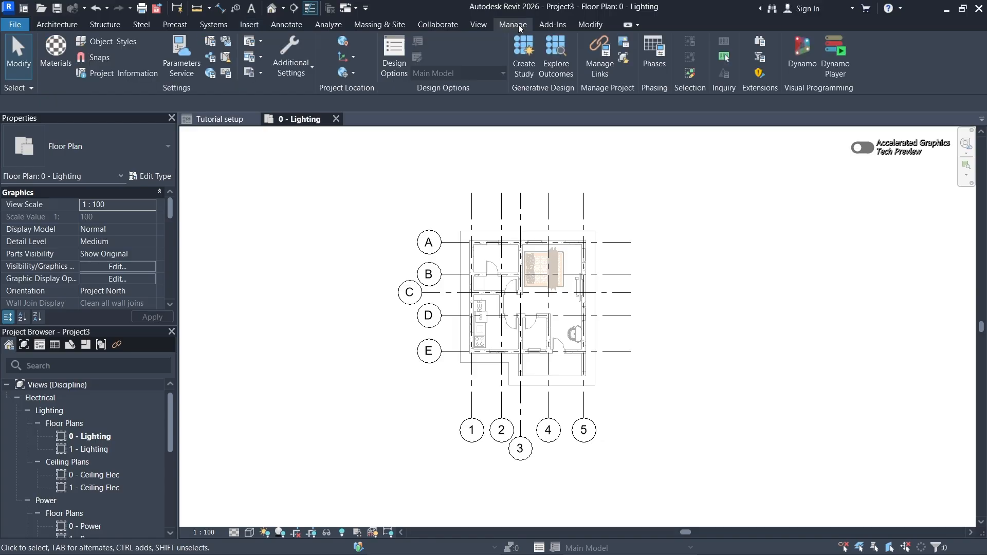
{"action": "left_click", "coordinate": [600, 58]}
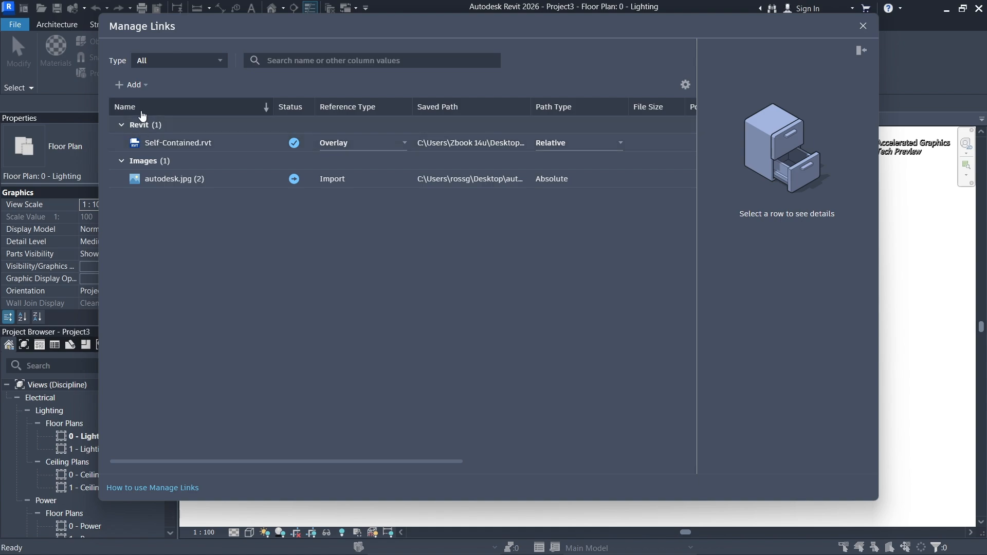
{"action": "left_click", "coordinate": [123, 89]}
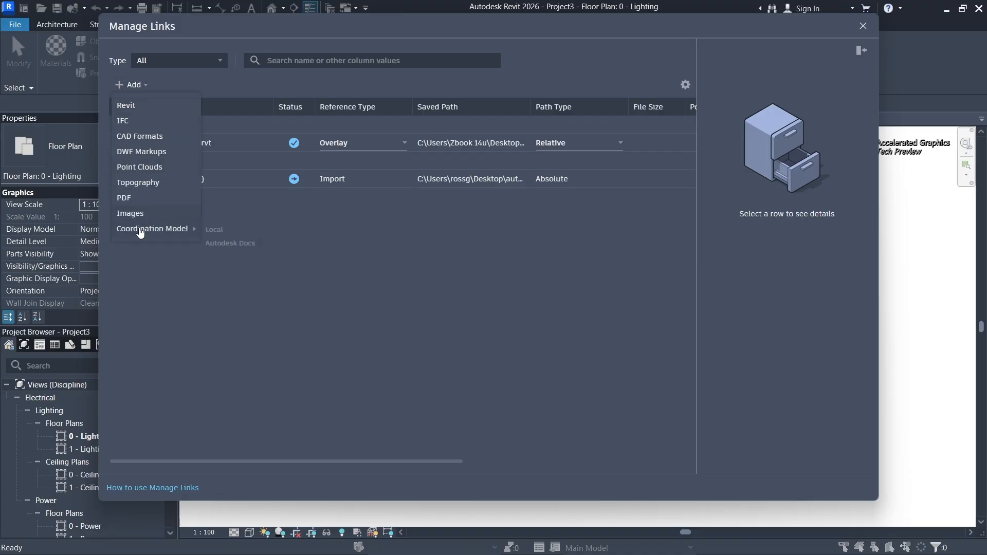
{"action": "mouse_move", "coordinate": [139, 230]}
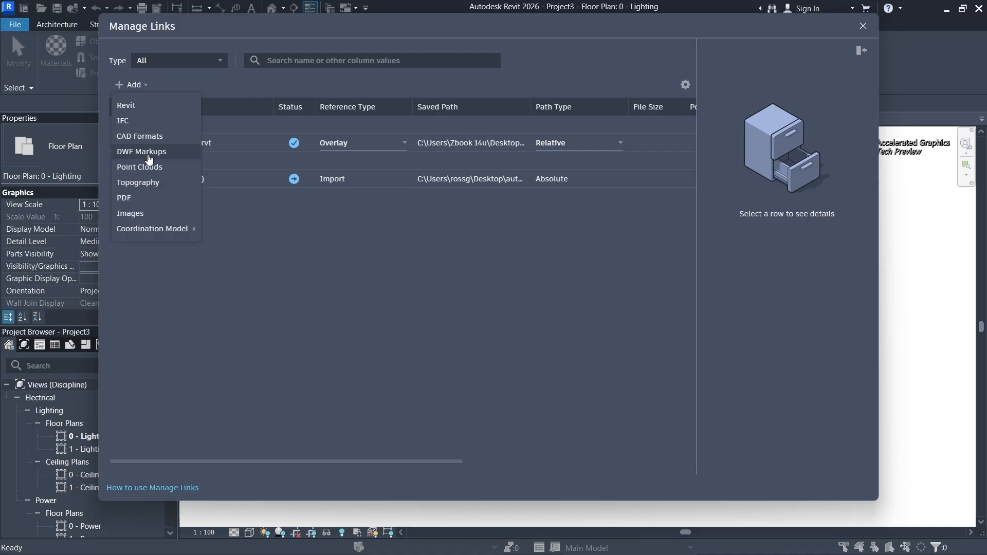
{"action": "left_click", "coordinate": [133, 109]}
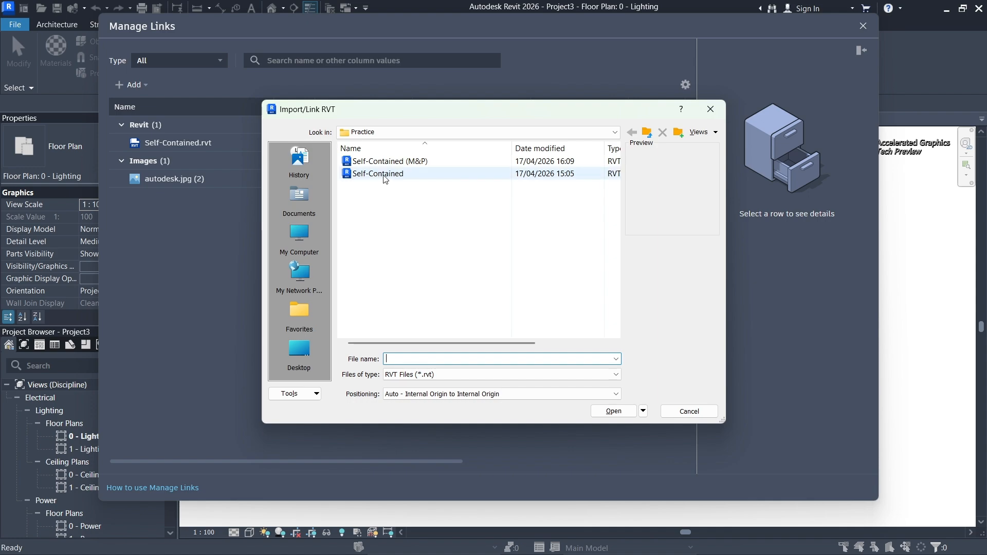
{"action": "left_click", "coordinate": [416, 164]}
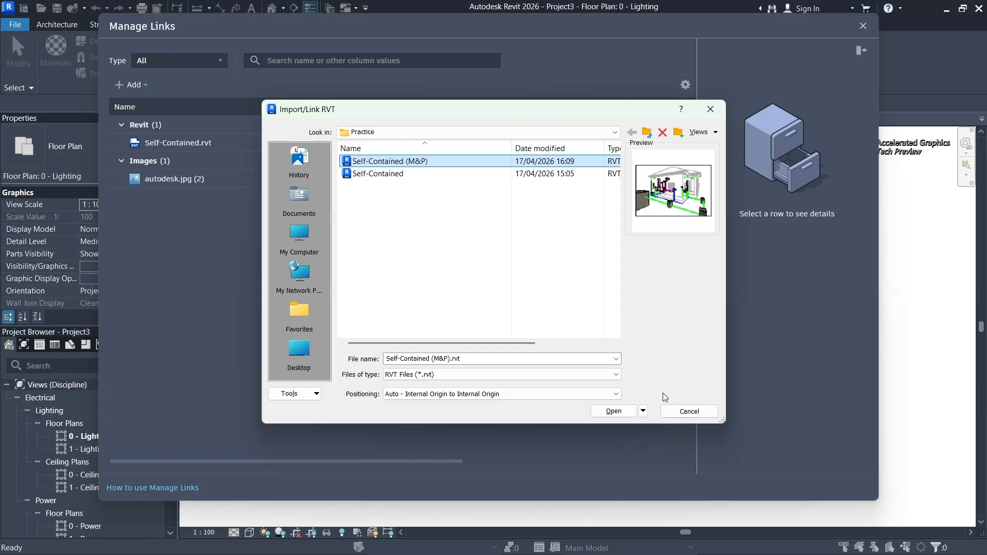
{"action": "left_click", "coordinate": [613, 412]}
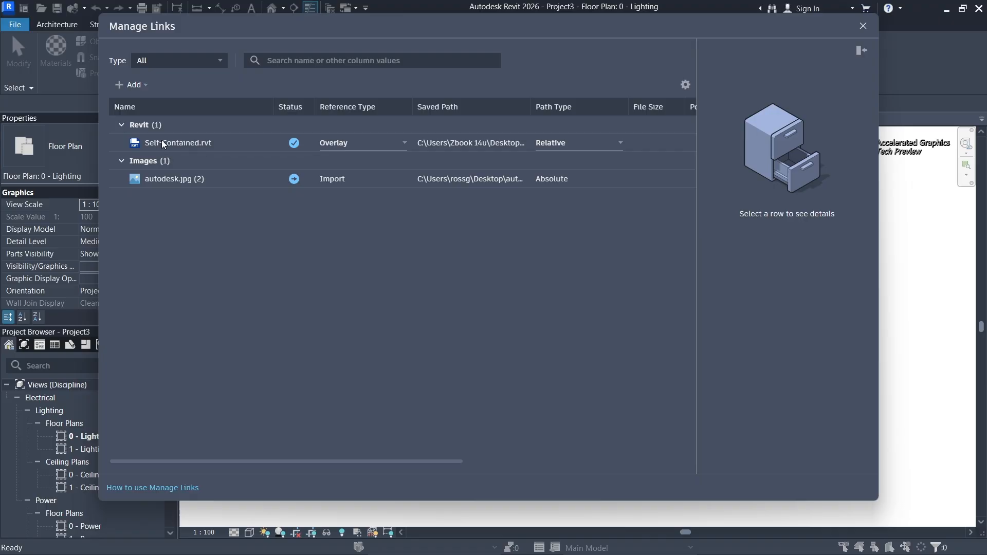
{"action": "left_click", "coordinate": [863, 26]}
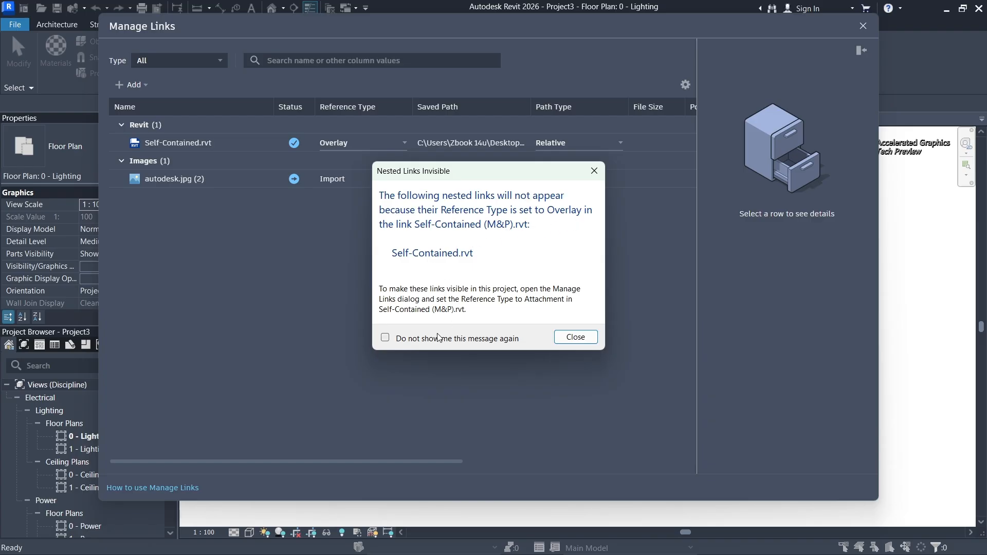
{"action": "left_click", "coordinate": [578, 338]}
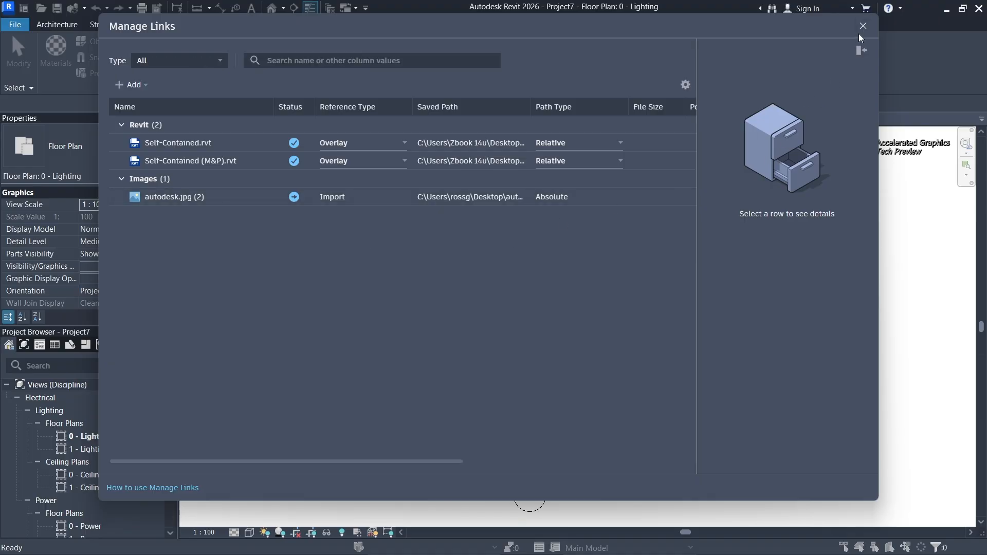
{"action": "left_click", "coordinate": [860, 29]}
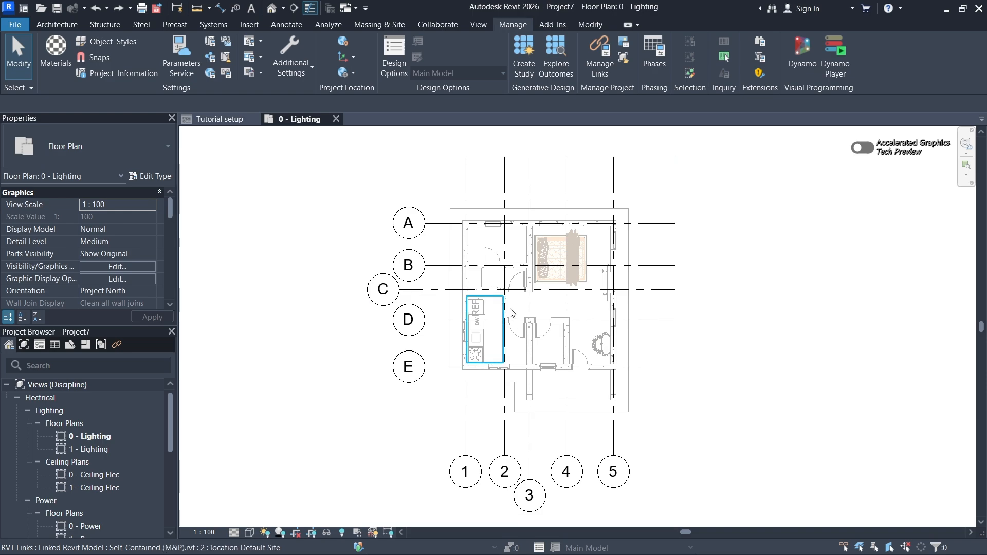
{"action": "scroll", "coordinate": [600, 275], "scroll_direction": "up", "scroll_amount": 2}
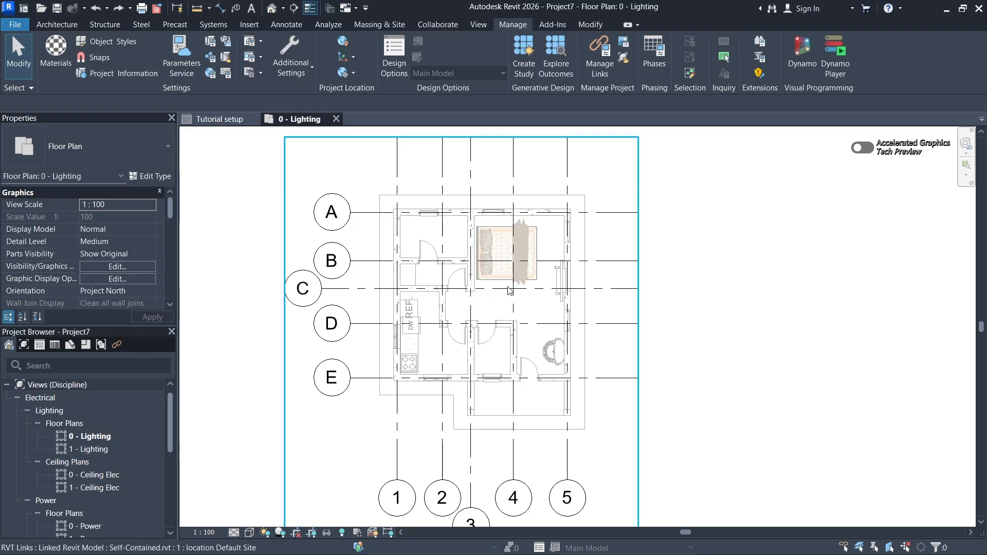
{"action": "scroll", "coordinate": [451, 308], "scroll_direction": "up", "scroll_amount": 1}
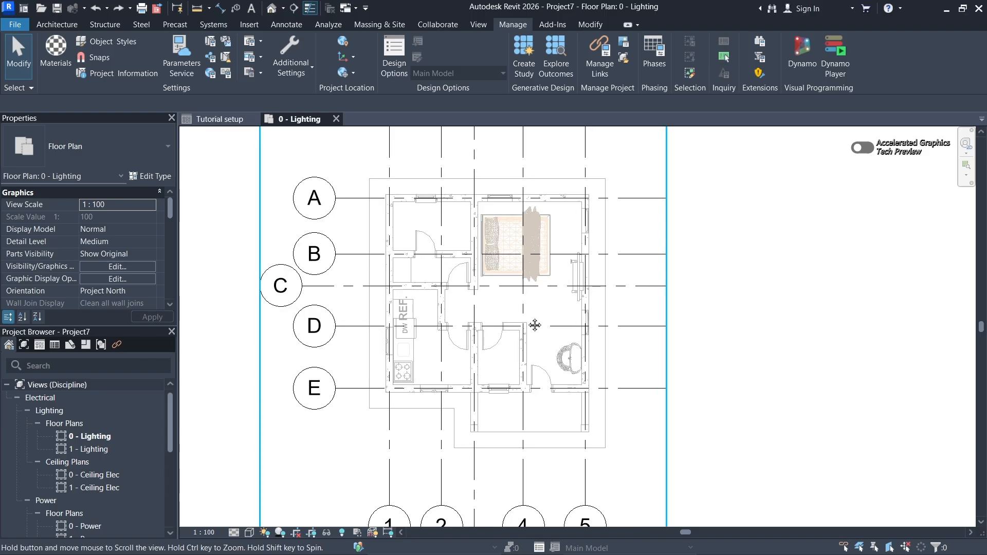
- Turn on the Plumbing Fixtures model category in the visibility/graphic overrides of the 0 - Lighting floor plan and apply the change
{"action": "middle_click_drag", "start_coordinate": [535, 325], "coordinate": [514, 326]}
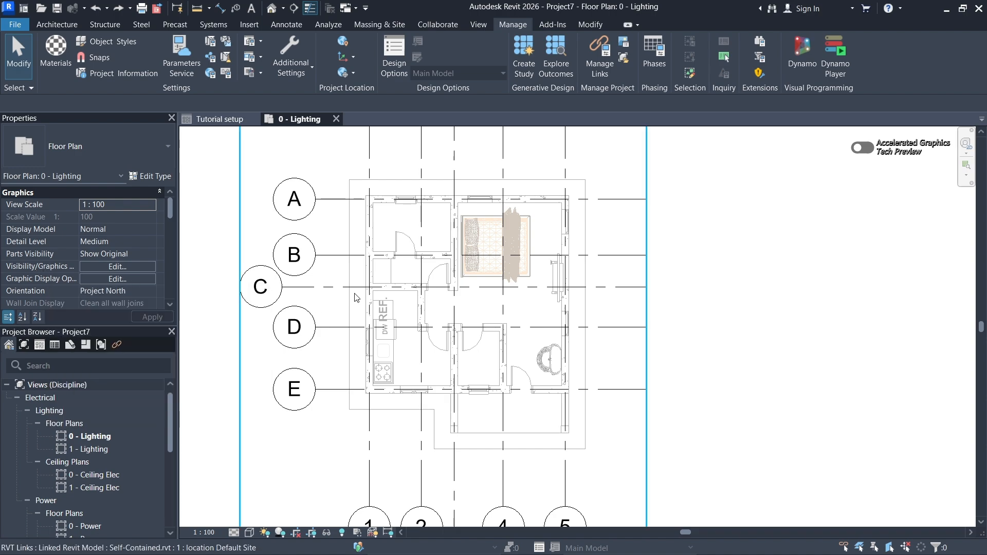
{"action": "key", "text": "v"}
{"action": "key", "text": "v"}
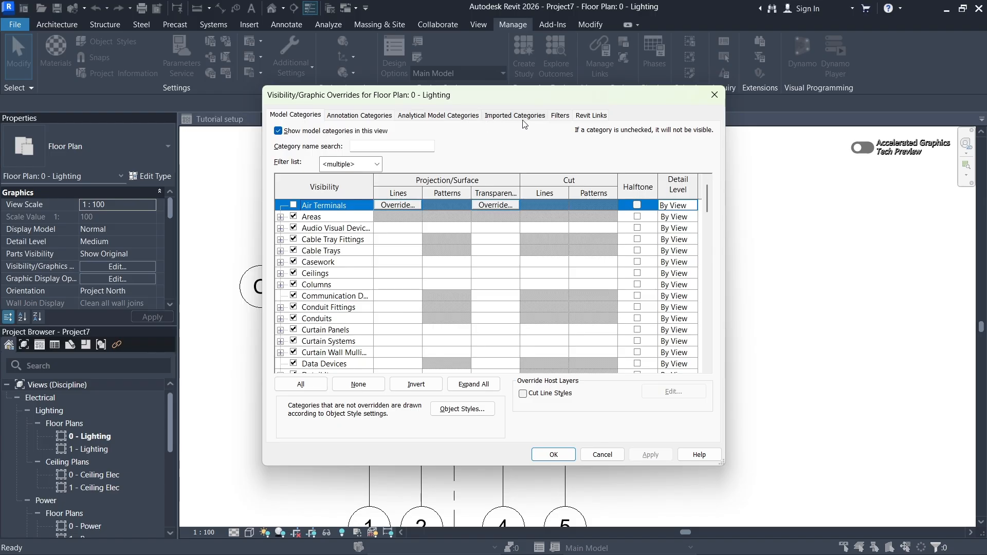
{"action": "scroll", "coordinate": [346, 287], "scroll_direction": "down", "scroll_amount": 1}
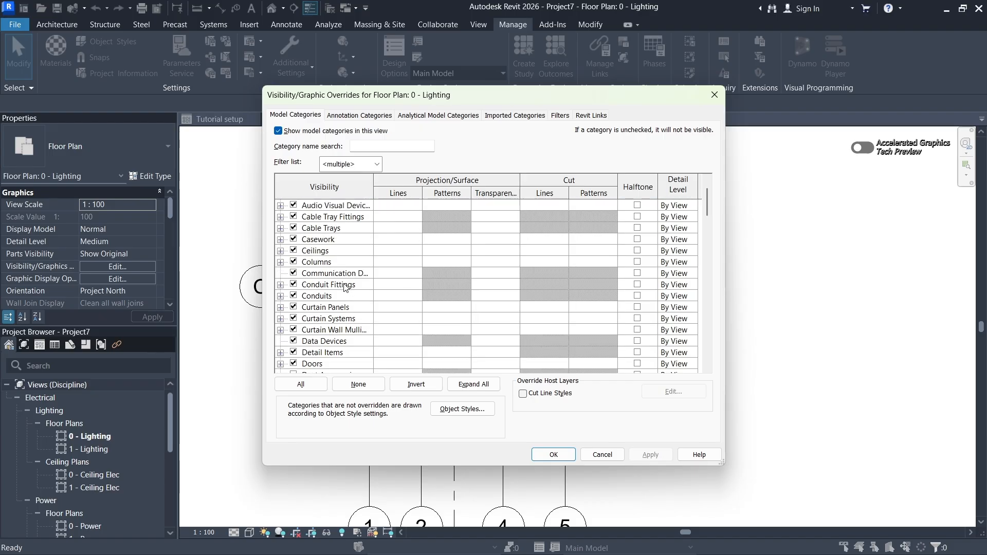
{"action": "scroll", "coordinate": [364, 246], "scroll_direction": "up", "scroll_amount": 2}
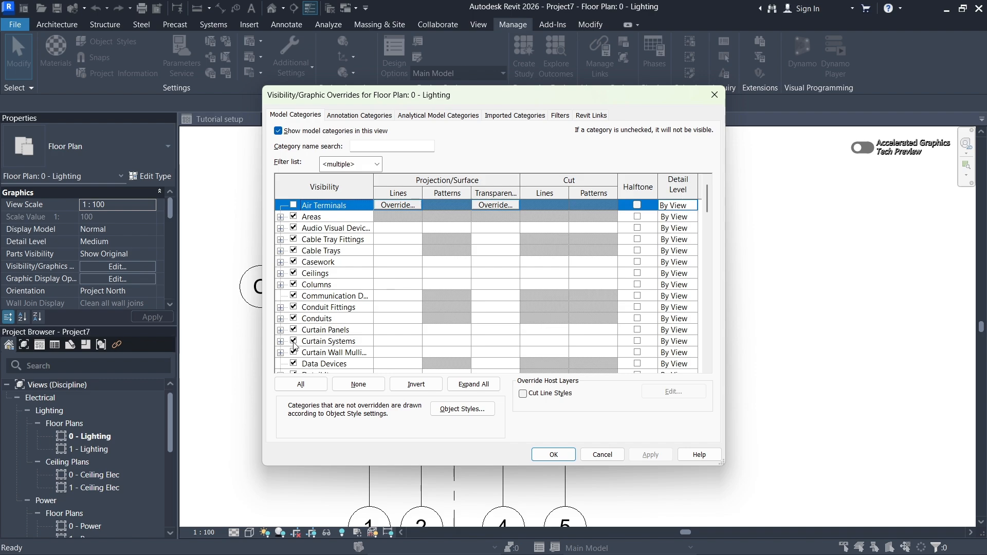
{"action": "scroll", "coordinate": [296, 334], "scroll_direction": "down", "scroll_amount": 4}
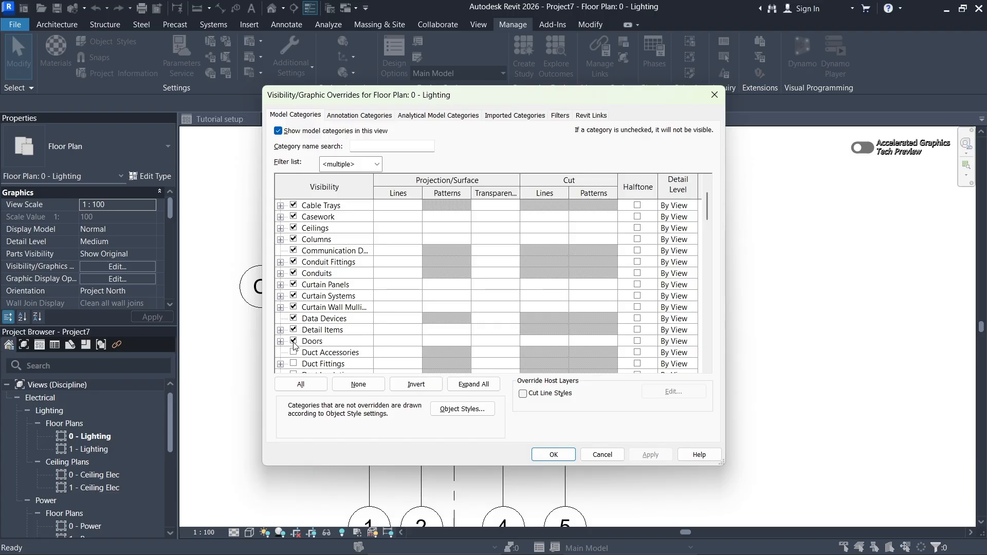
{"action": "scroll", "coordinate": [299, 344], "scroll_direction": "down", "scroll_amount": 2}
{"action": "scroll", "coordinate": [306, 335], "scroll_direction": "down", "scroll_amount": 3}
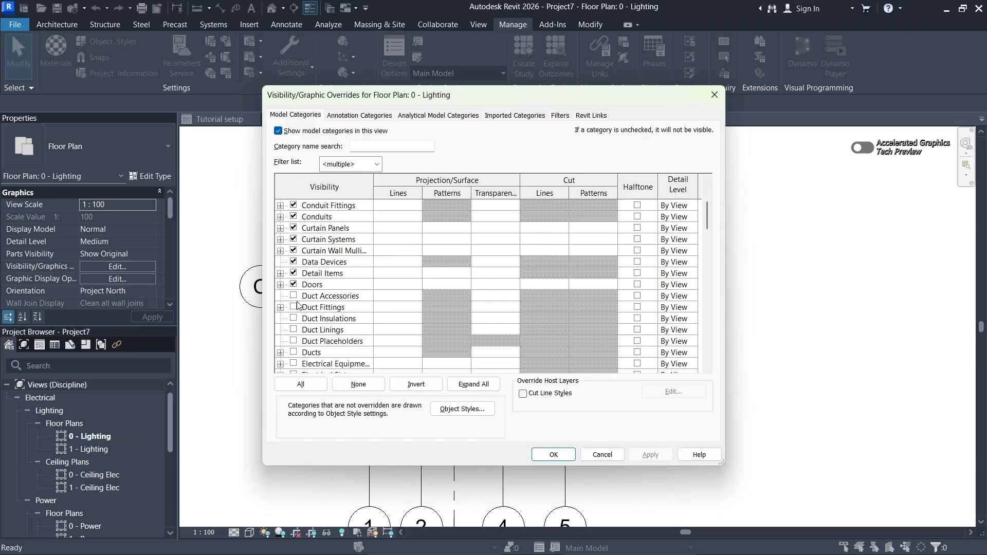
{"action": "scroll", "coordinate": [300, 309], "scroll_direction": "down", "scroll_amount": 1}
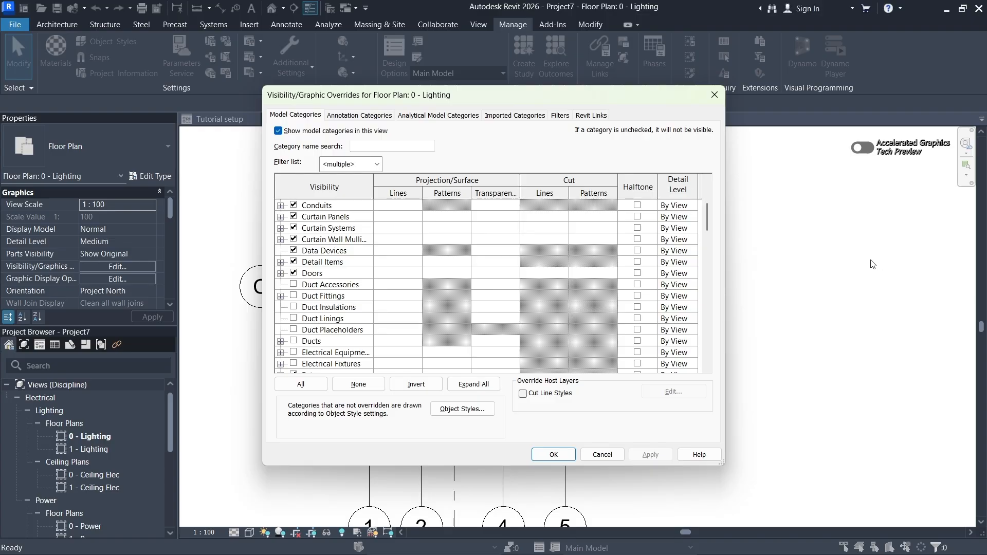
{"action": "scroll", "coordinate": [366, 314], "scroll_direction": "down", "scroll_amount": 2}
{"action": "scroll", "coordinate": [343, 299], "scroll_direction": "down", "scroll_amount": 3}
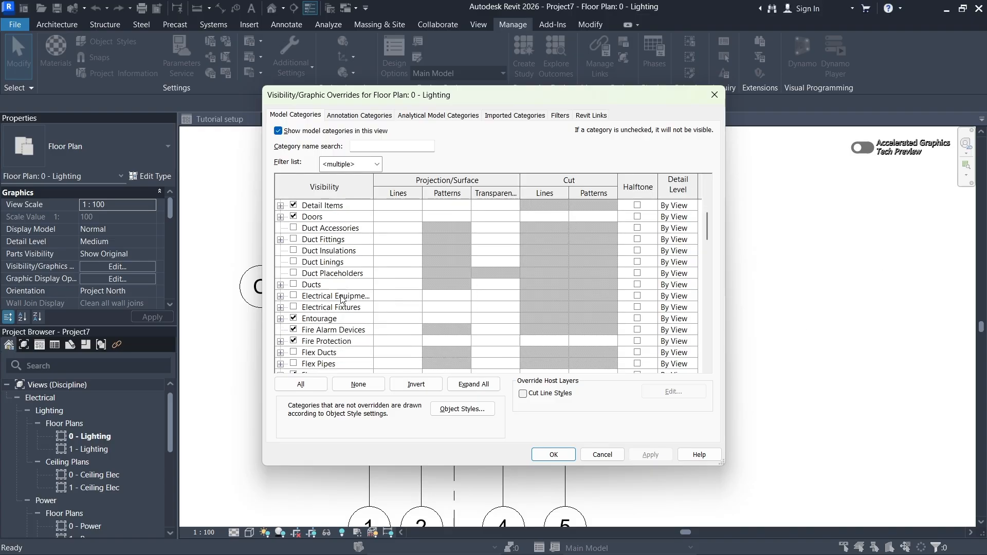
{"action": "scroll", "coordinate": [343, 299], "scroll_direction": "down", "scroll_amount": 5}
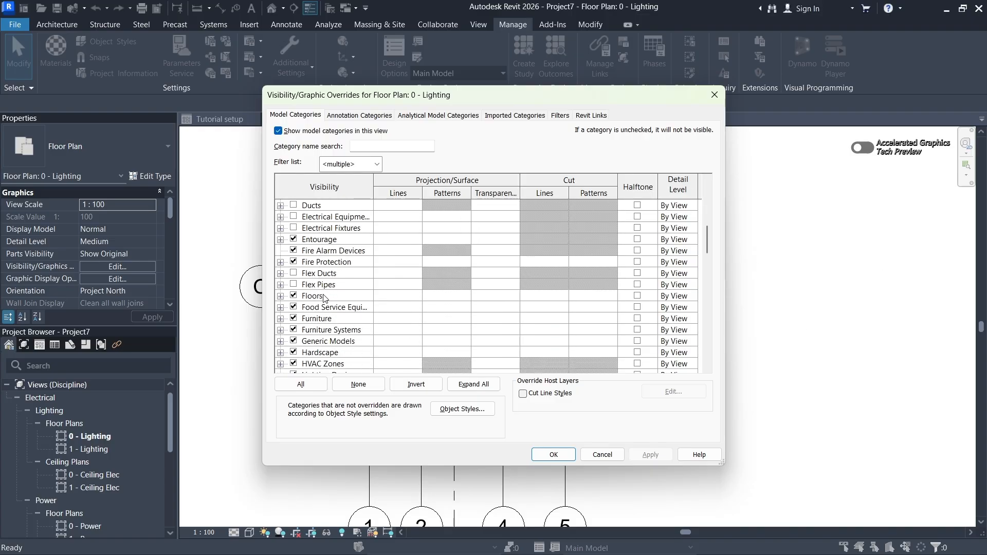
{"action": "scroll", "coordinate": [324, 298], "scroll_direction": "down", "scroll_amount": 10}
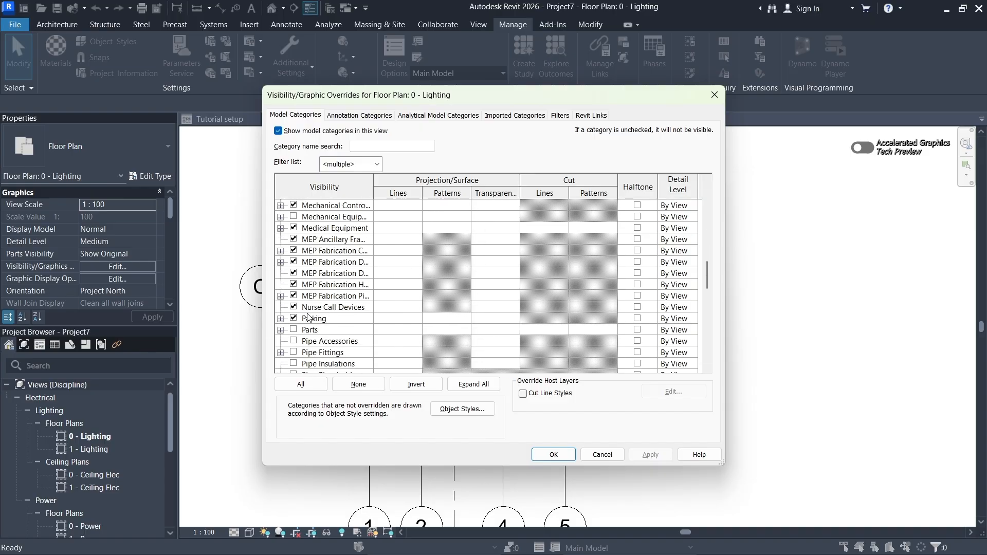
{"action": "scroll", "coordinate": [319, 319], "scroll_direction": "down", "scroll_amount": 3}
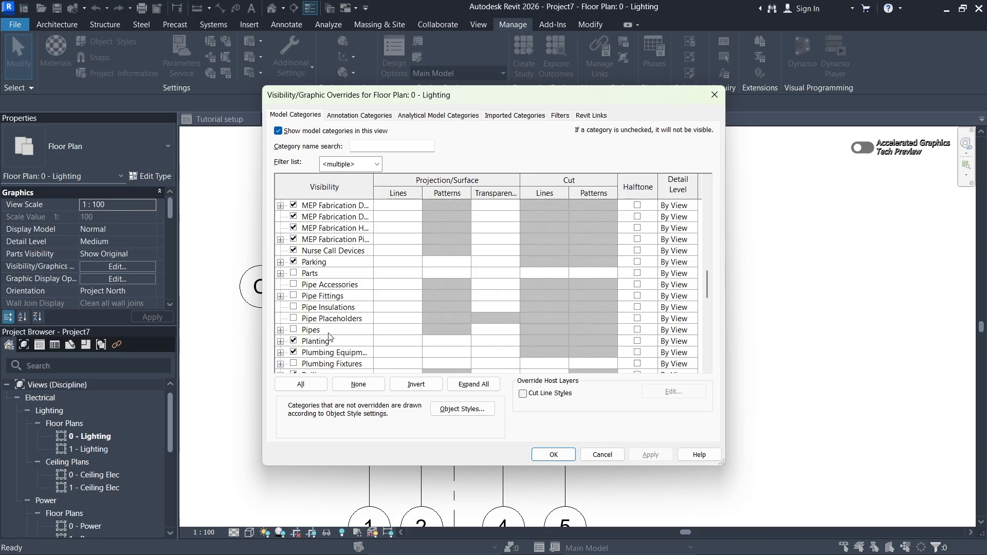
{"action": "scroll", "coordinate": [327, 337], "scroll_direction": "down", "scroll_amount": 2}
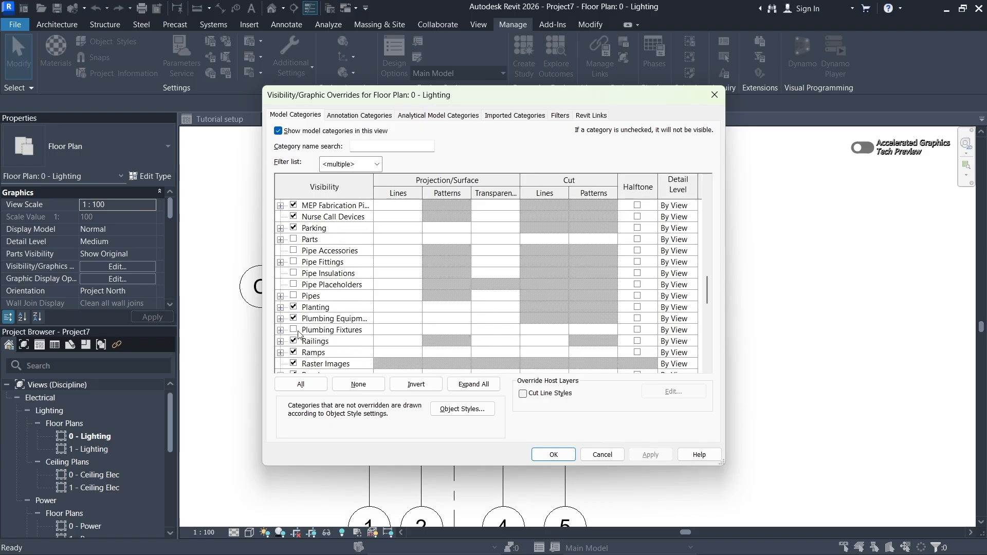
{"action": "left_click", "coordinate": [294, 329]}
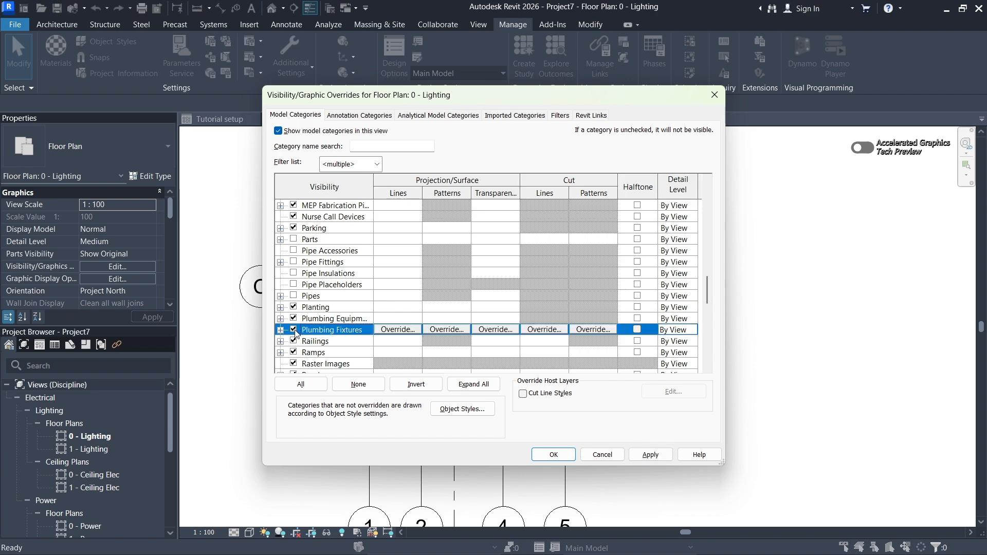
{"action": "left_click", "coordinate": [649, 454]}
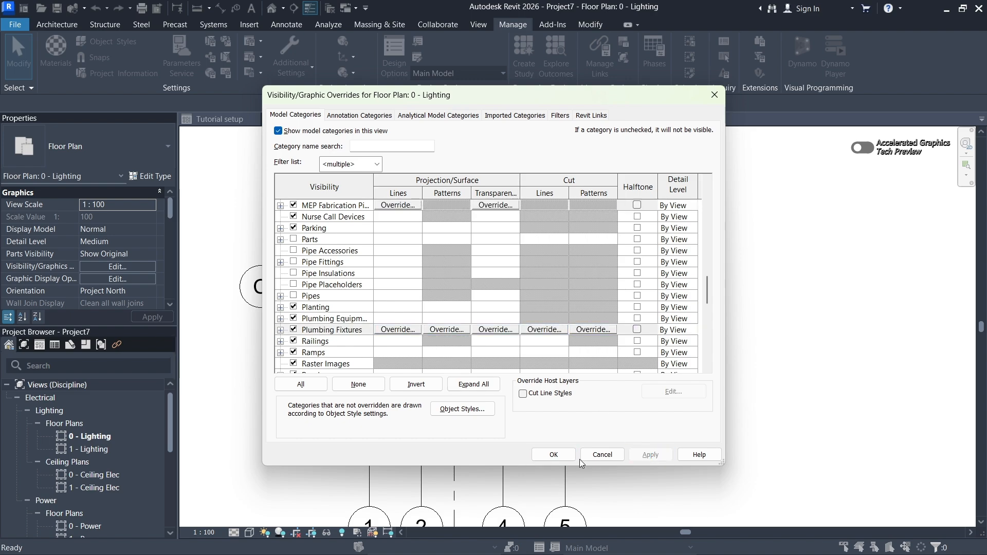
{"action": "left_click", "coordinate": [559, 456]}
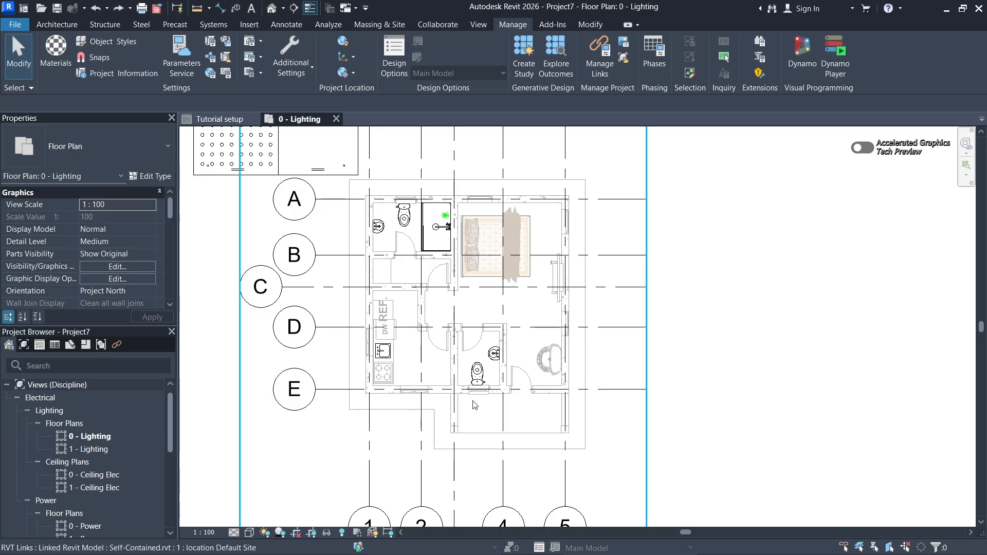
- Examine the linked plumbing fixtures across the 0 - Lighting plan, including the bathrooms, the kitchen and the area outside the building
{"action": "middle_click_drag", "start_coordinate": [448, 355], "coordinate": [523, 350]}
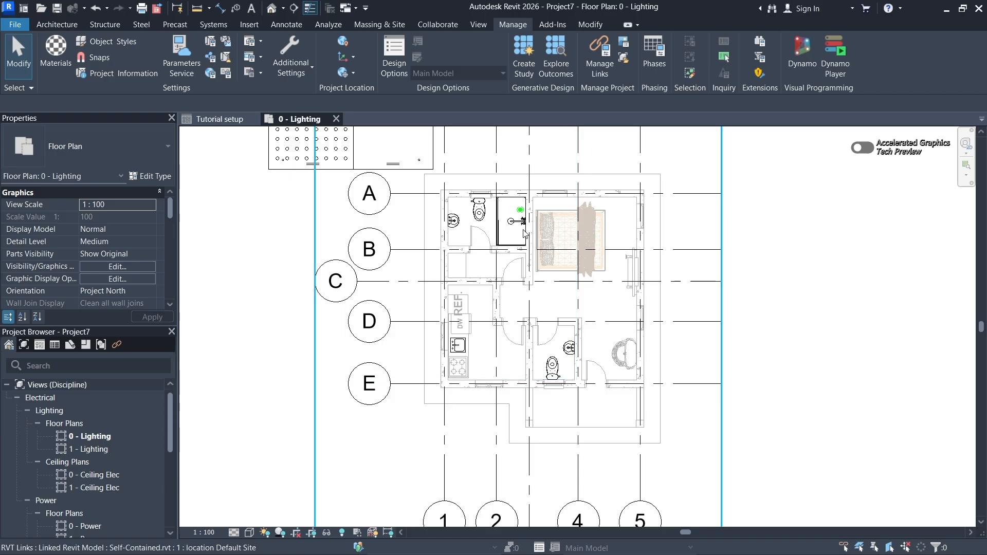
{"action": "middle_click_drag", "start_coordinate": [464, 362], "coordinate": [485, 444]}
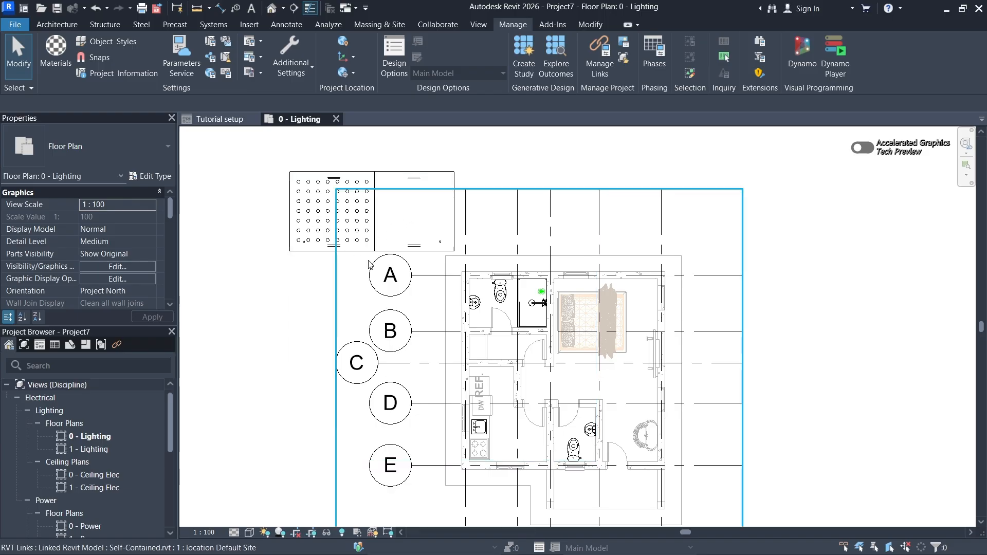
{"action": "scroll", "coordinate": [371, 250], "scroll_direction": "down", "scroll_amount": 1}
{"action": "middle_click_drag", "start_coordinate": [456, 464], "coordinate": [451, 431]}
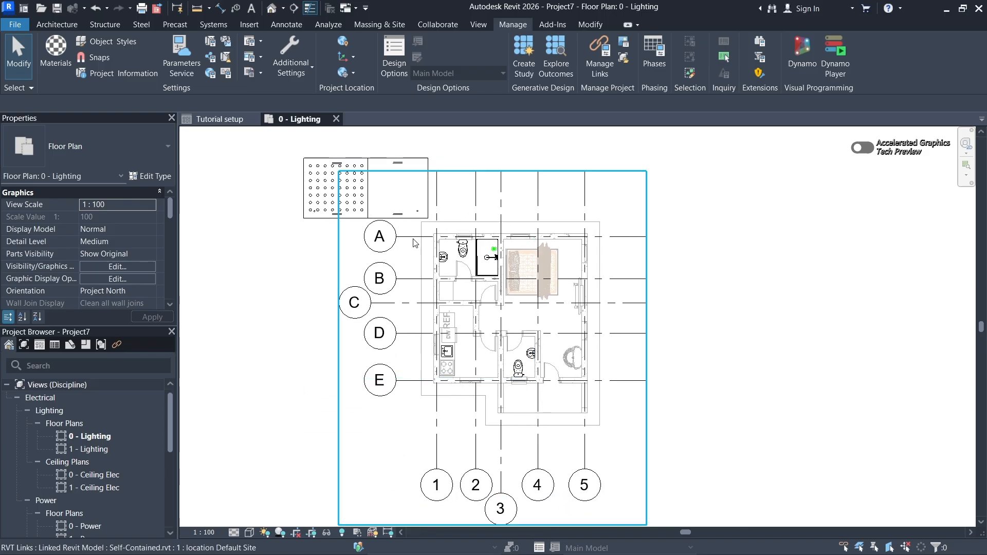
{"action": "scroll", "coordinate": [532, 379], "scroll_direction": "up", "scroll_amount": 1}
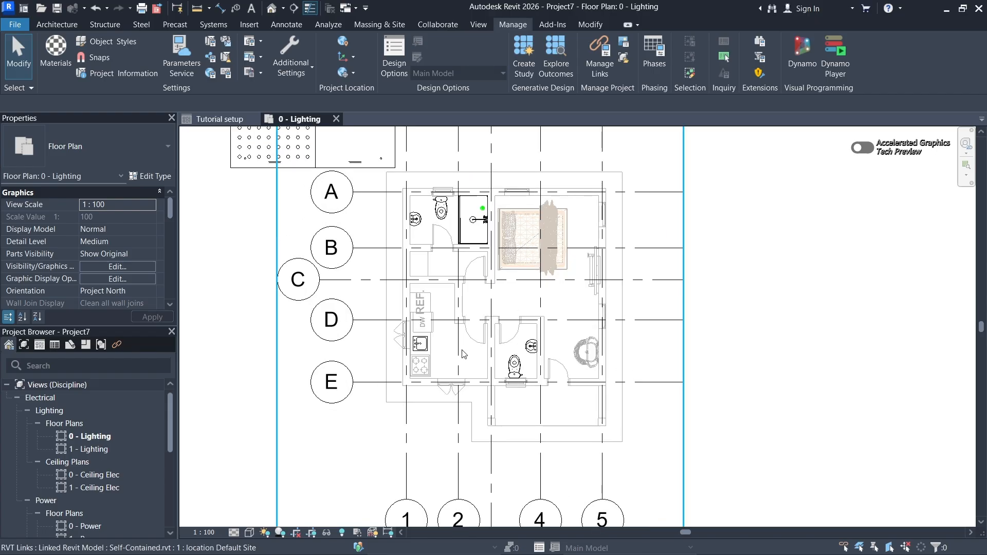
{"action": "middle_click_drag", "start_coordinate": [486, 363], "coordinate": [469, 351]}
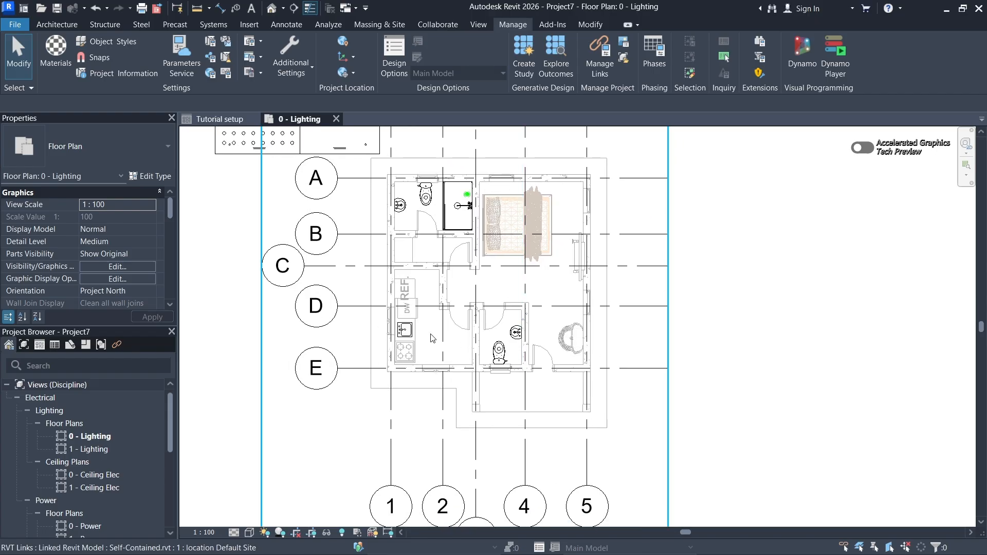
{"action": "middle_click_drag", "start_coordinate": [425, 318], "coordinate": [430, 327]}
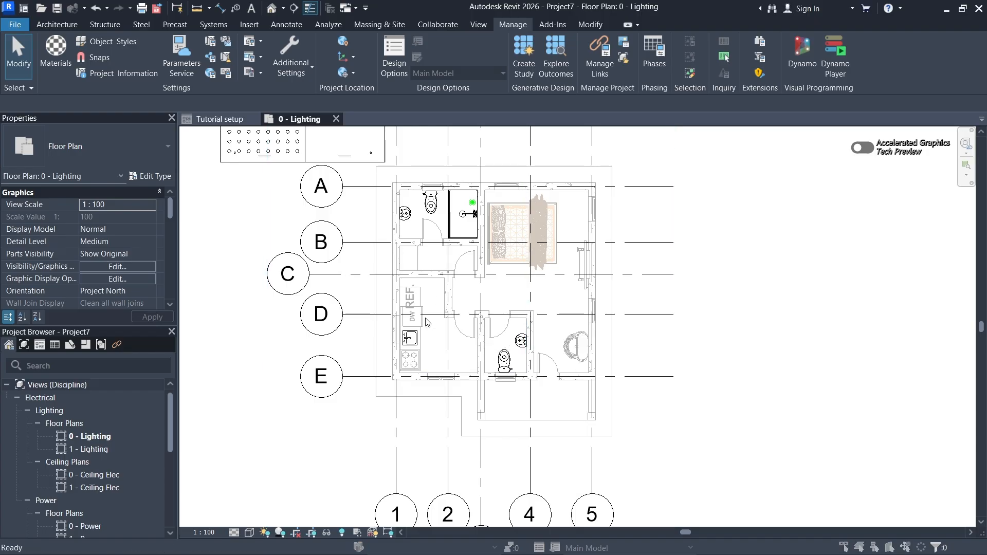
- Open the visibility/graphic overrides of the 0 - Lighting floor plan and switch the Plumbing Fixtures category off and back on
{"action": "key", "text": "v"}
{"action": "key", "text": "v"}
{"action": "scroll", "coordinate": [334, 329], "scroll_direction": "down", "scroll_amount": 3}
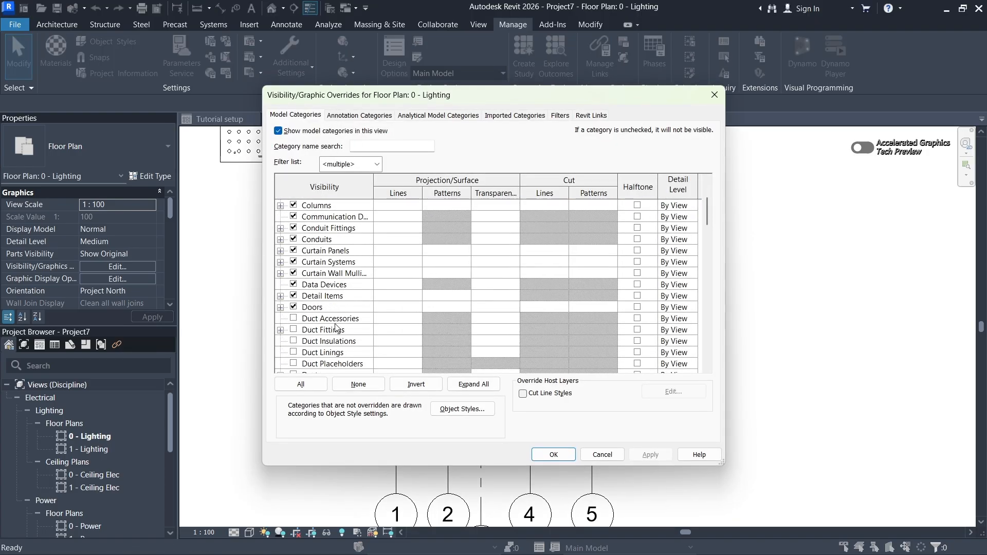
{"action": "scroll", "coordinate": [335, 327], "scroll_direction": "down", "scroll_amount": 7}
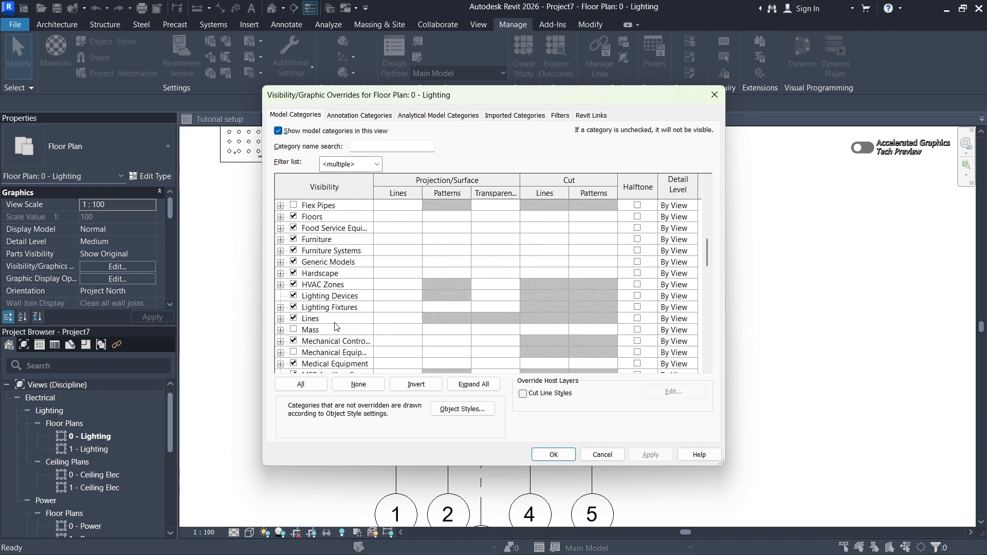
{"action": "scroll", "coordinate": [335, 328], "scroll_direction": "down", "scroll_amount": 6}
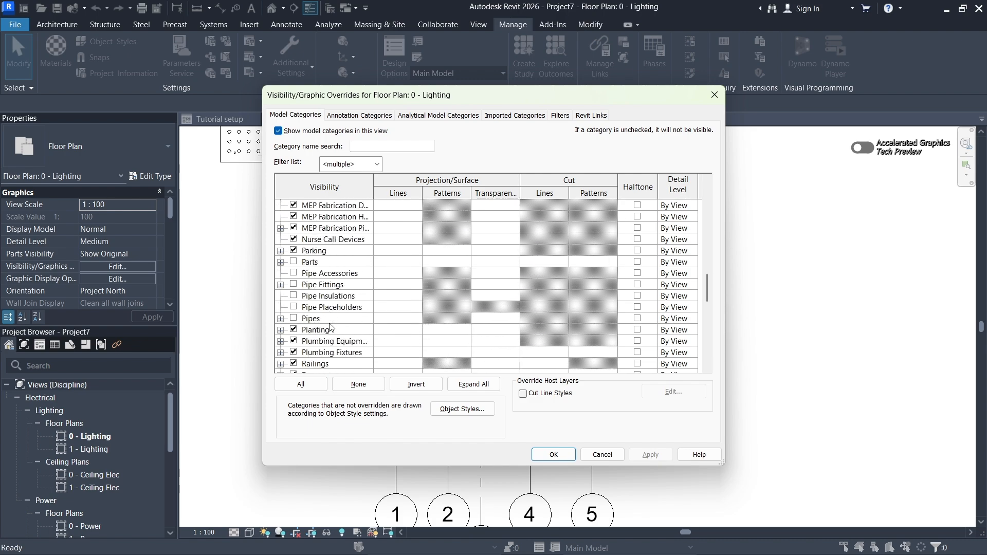
{"action": "scroll", "coordinate": [330, 328], "scroll_direction": "down", "scroll_amount": 1}
{"action": "left_click", "coordinate": [294, 330]}
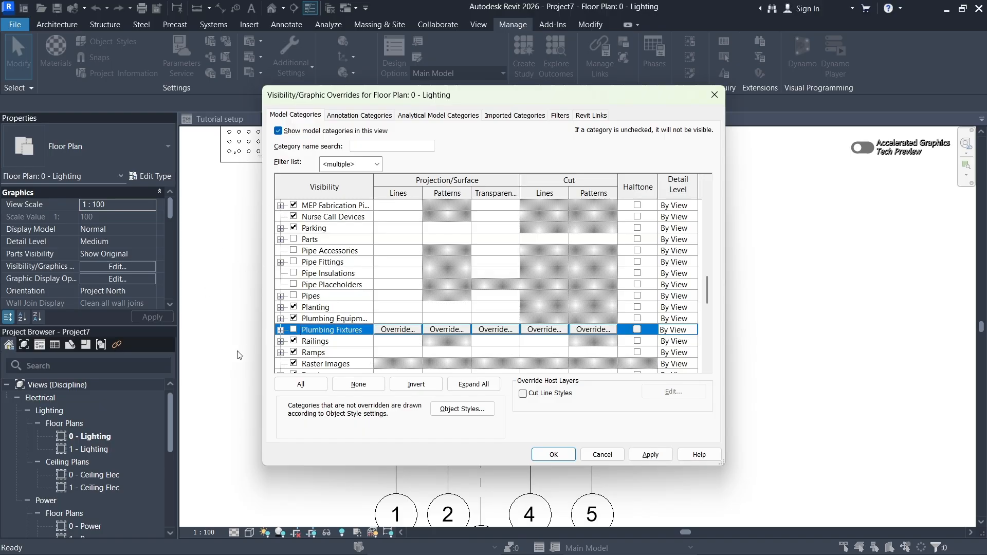
{"action": "left_click", "coordinate": [294, 332]}
- Look through the model categories from Plumbing Fixtures to Windows and back up to the duct categories for mechanical items
{"action": "scroll", "coordinate": [327, 313], "scroll_direction": "down", "scroll_amount": 3}
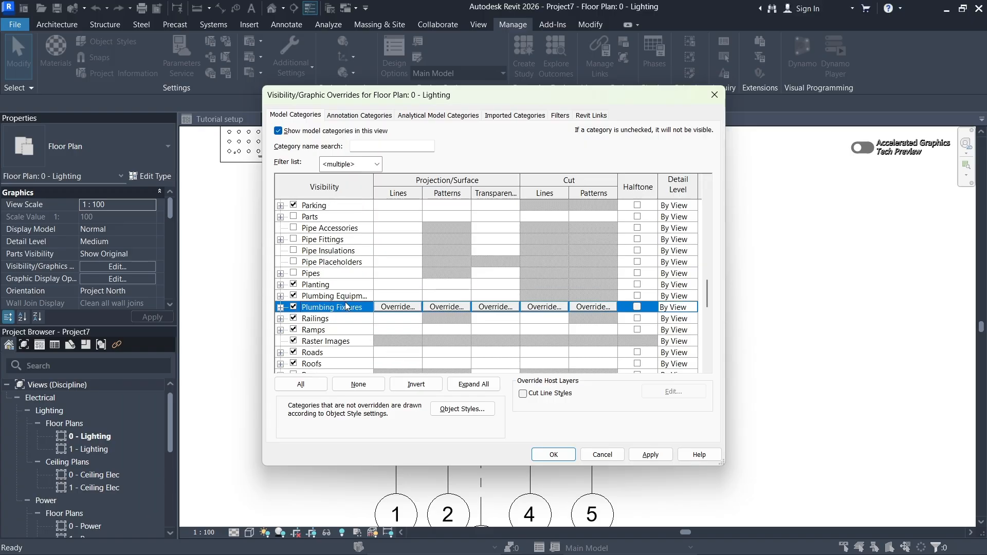
{"action": "scroll", "coordinate": [346, 305], "scroll_direction": "down", "scroll_amount": 3}
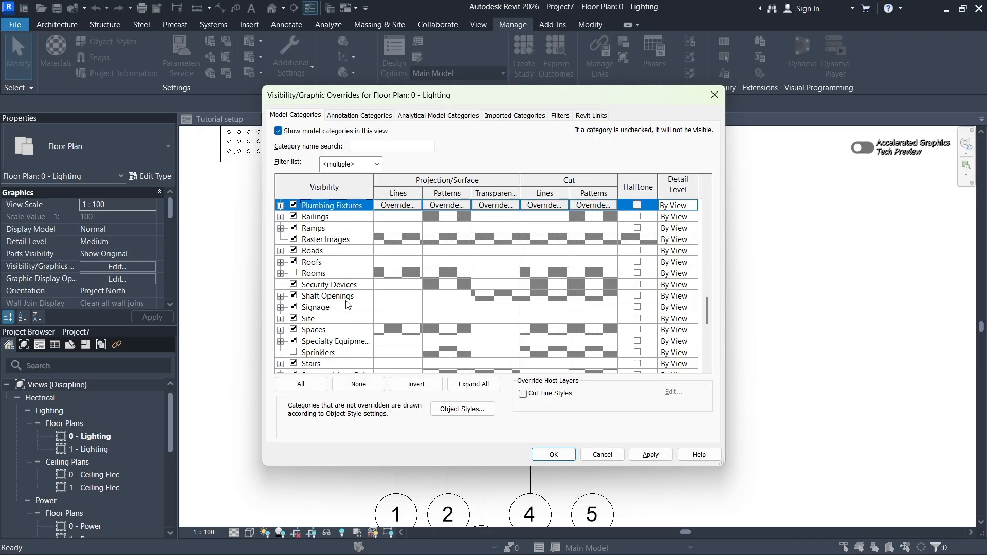
{"action": "scroll", "coordinate": [344, 307], "scroll_direction": "down", "scroll_amount": 3}
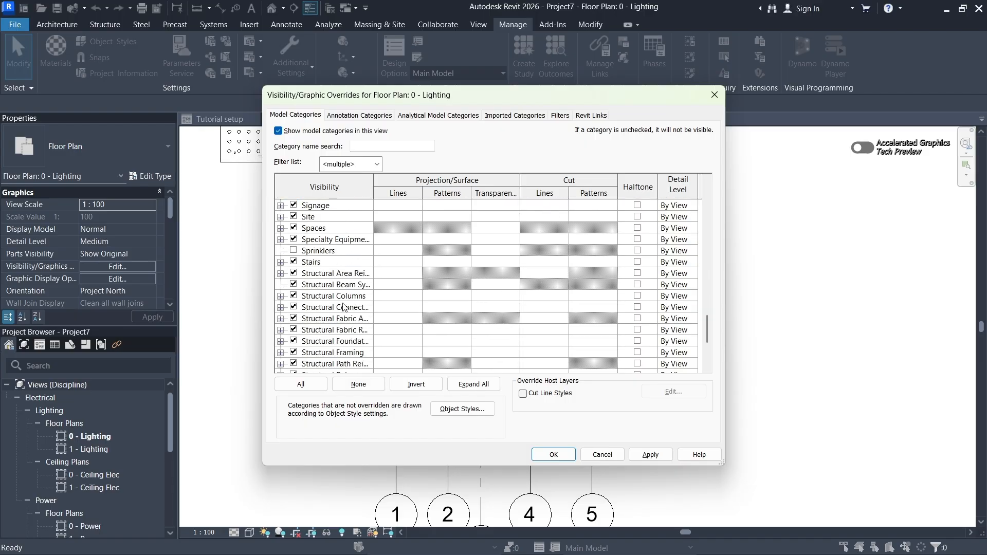
{"action": "scroll", "coordinate": [337, 303], "scroll_direction": "down", "scroll_amount": 2}
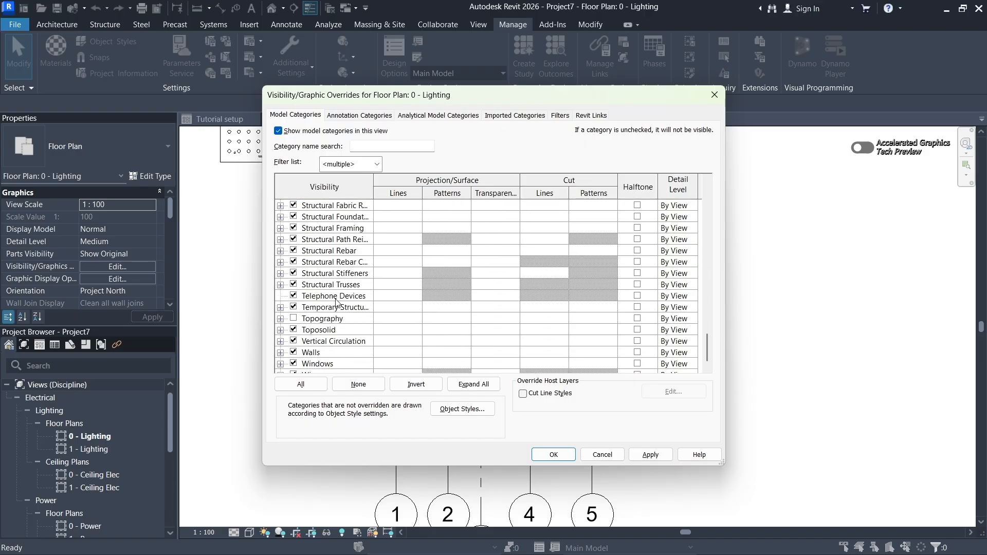
{"action": "scroll", "coordinate": [337, 303], "scroll_direction": "up", "scroll_amount": 5}
{"action": "scroll", "coordinate": [337, 303], "scroll_direction": "up", "scroll_amount": 6}
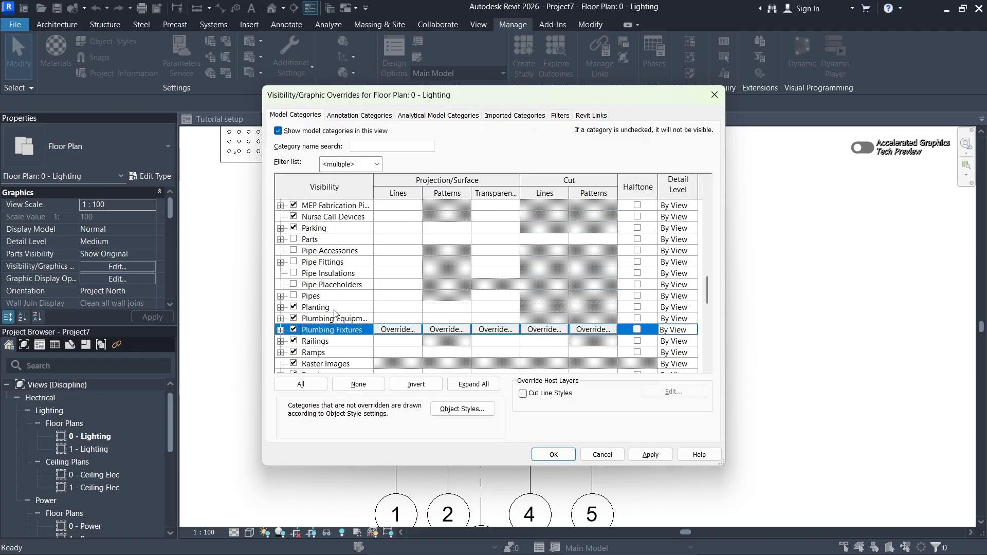
{"action": "scroll", "coordinate": [335, 313], "scroll_direction": "up", "scroll_amount": 1}
{"action": "scroll", "coordinate": [336, 294], "scroll_direction": "up", "scroll_amount": 4}
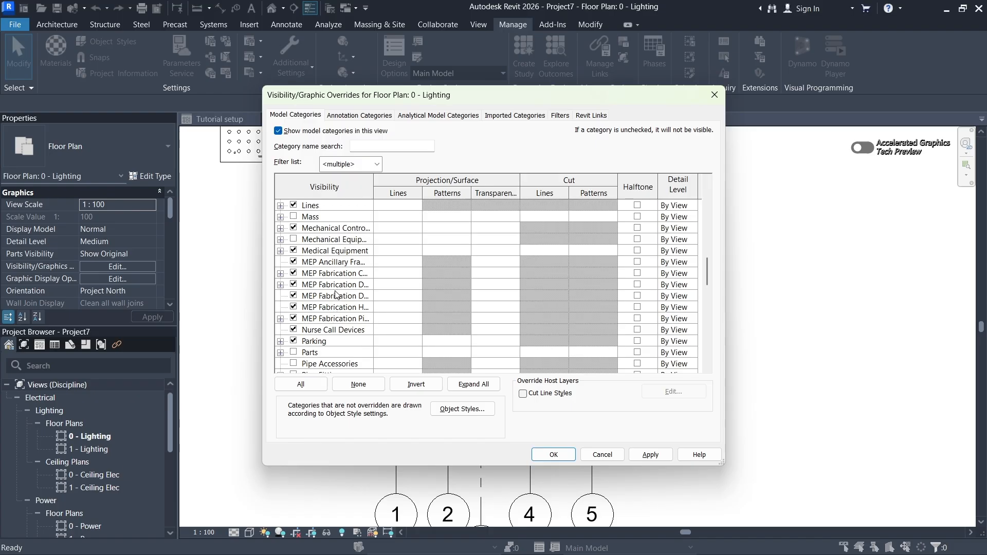
{"action": "scroll", "coordinate": [336, 294], "scroll_direction": "up", "scroll_amount": 5}
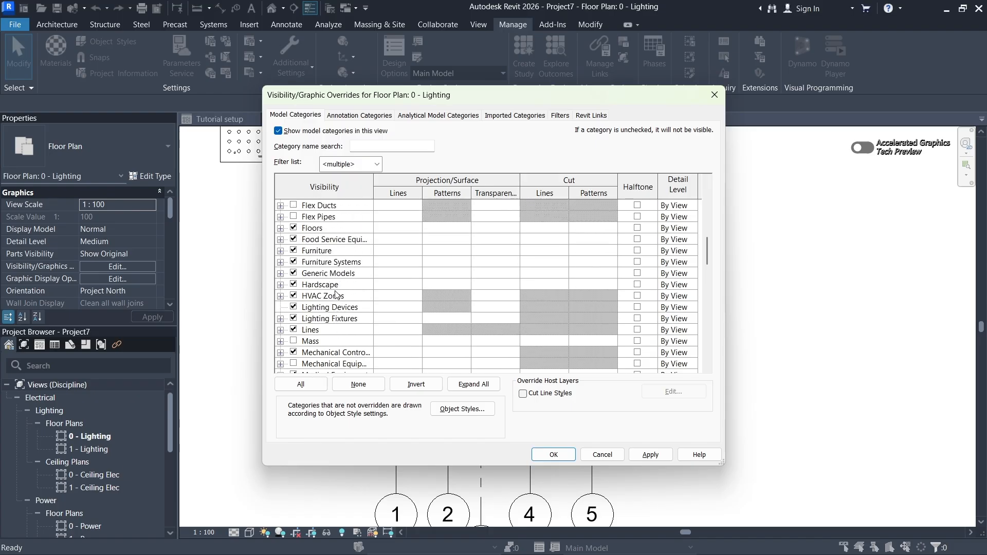
{"action": "scroll", "coordinate": [336, 294], "scroll_direction": "up", "scroll_amount": 2}
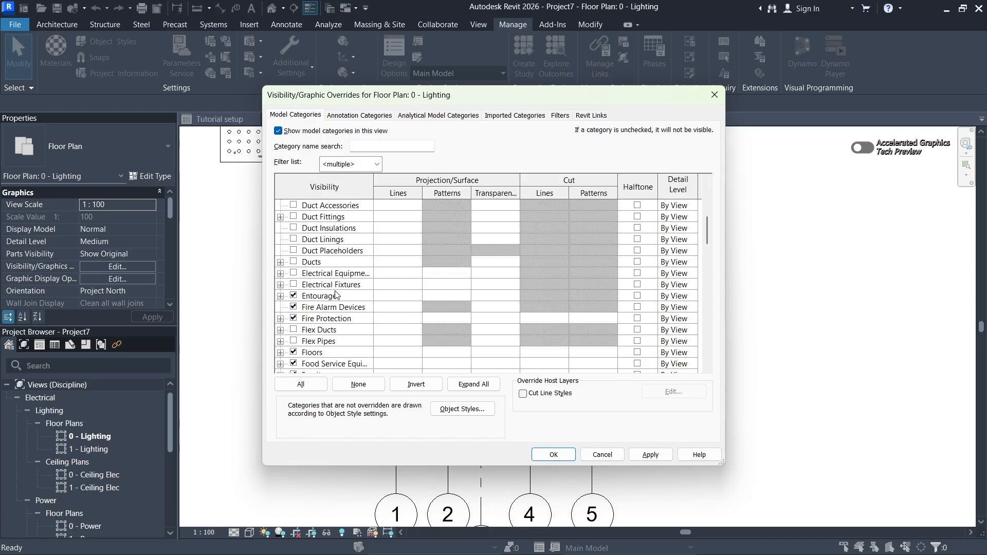
- Turn on the Mechanical Equipment model category for the 0 - Lighting plan, apply the change and close the overrides
{"action": "scroll", "coordinate": [336, 295], "scroll_direction": "down", "scroll_amount": 5}
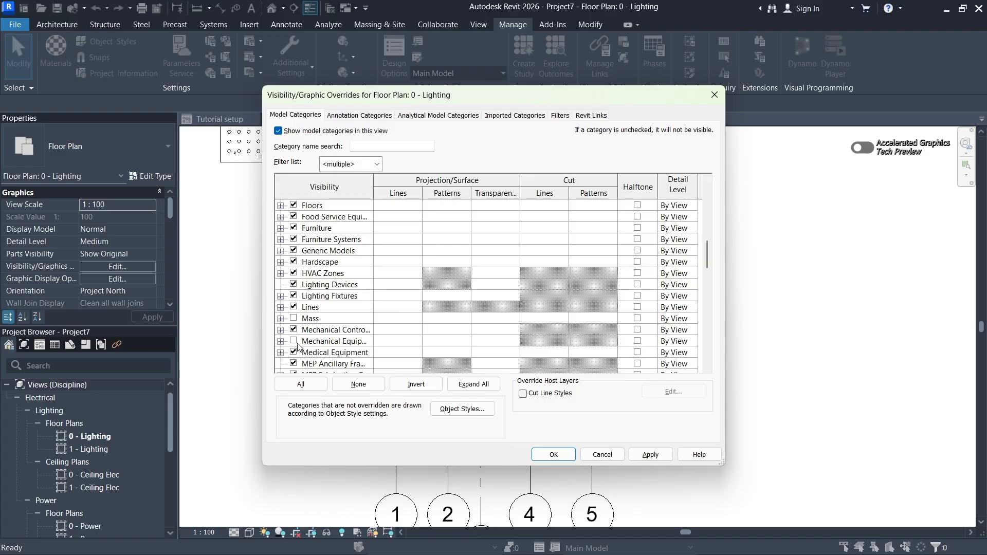
{"action": "left_click", "coordinate": [294, 342]}
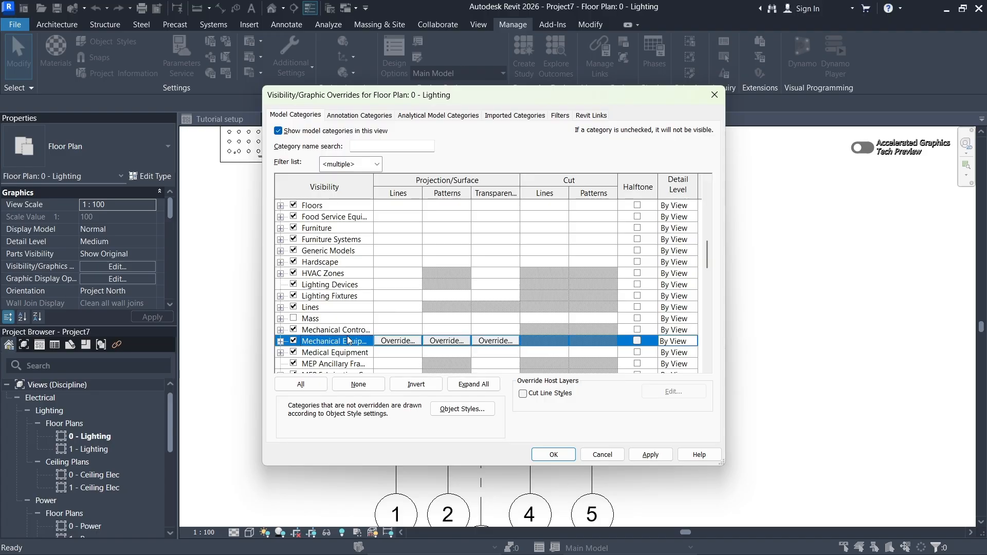
{"action": "scroll", "coordinate": [319, 334], "scroll_direction": "up", "scroll_amount": 4}
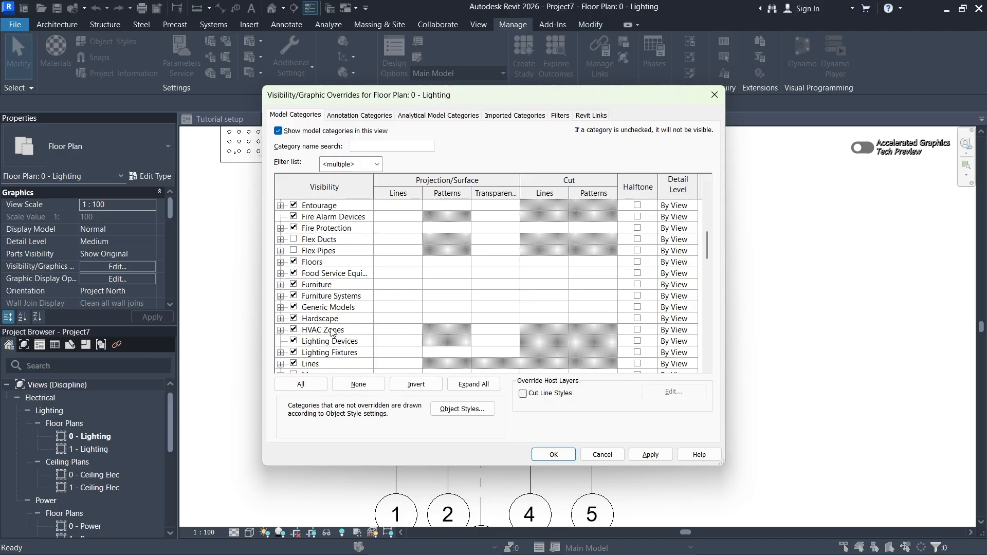
{"action": "scroll", "coordinate": [332, 332], "scroll_direction": "up", "scroll_amount": 1}
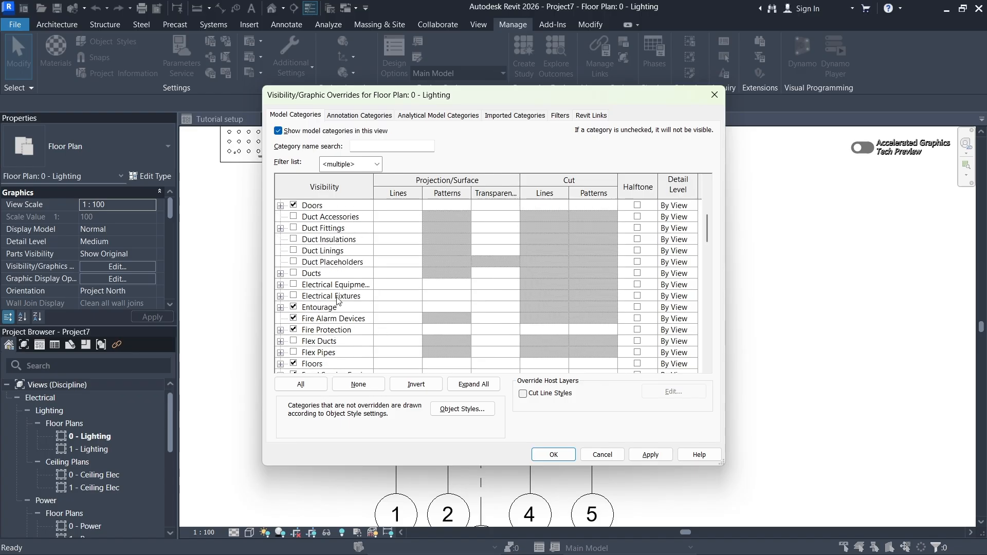
{"action": "scroll", "coordinate": [338, 300], "scroll_direction": "up", "scroll_amount": 3}
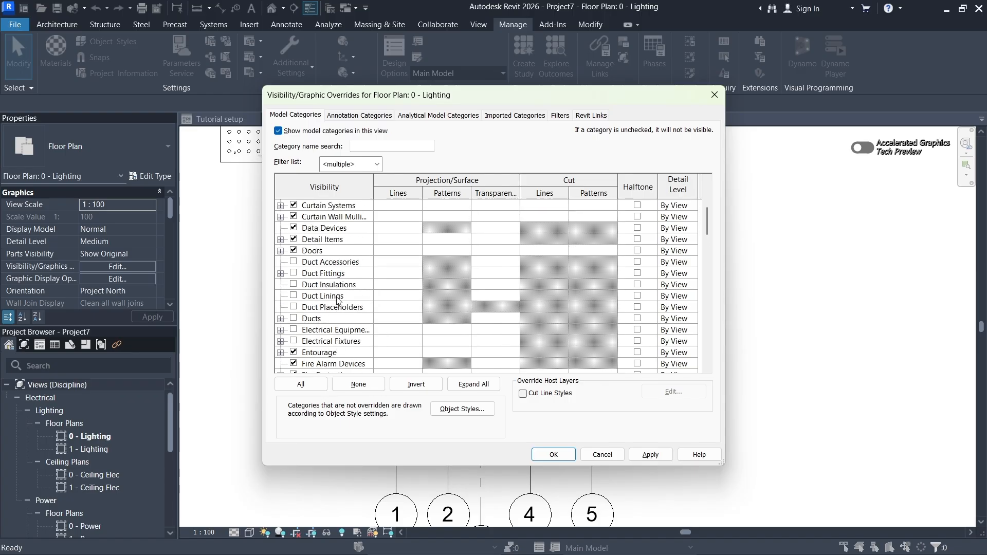
{"action": "left_click", "coordinate": [646, 456]}
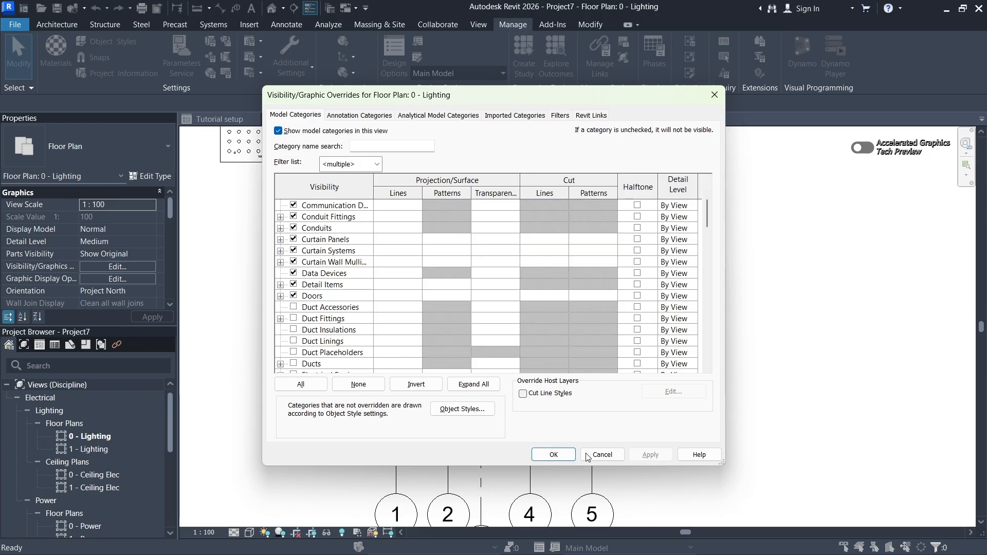
{"action": "left_click", "coordinate": [566, 456]}
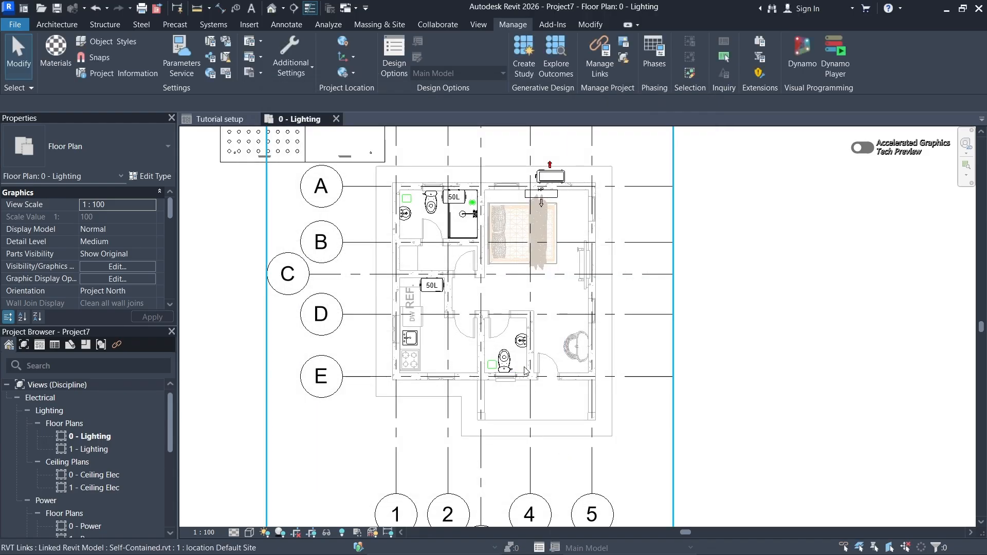
- Select the toilet exhaust fan inside the linked Self-Contained (M&P).rvt model, in the bathroom near grid A, to inspect its properties
{"action": "scroll", "coordinate": [549, 222], "scroll_direction": "up", "scroll_amount": 3}
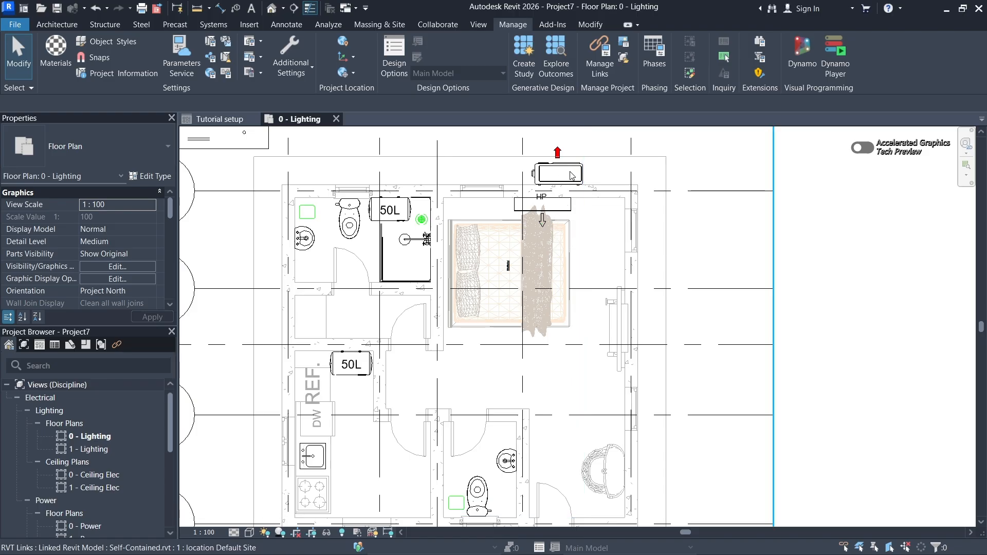
{"action": "middle_click_drag", "start_coordinate": [458, 268], "coordinate": [494, 261]}
{"action": "scroll", "coordinate": [342, 201], "scroll_direction": "up", "scroll_amount": 1}
{"action": "scroll", "coordinate": [343, 205], "scroll_direction": "up", "scroll_amount": 1}
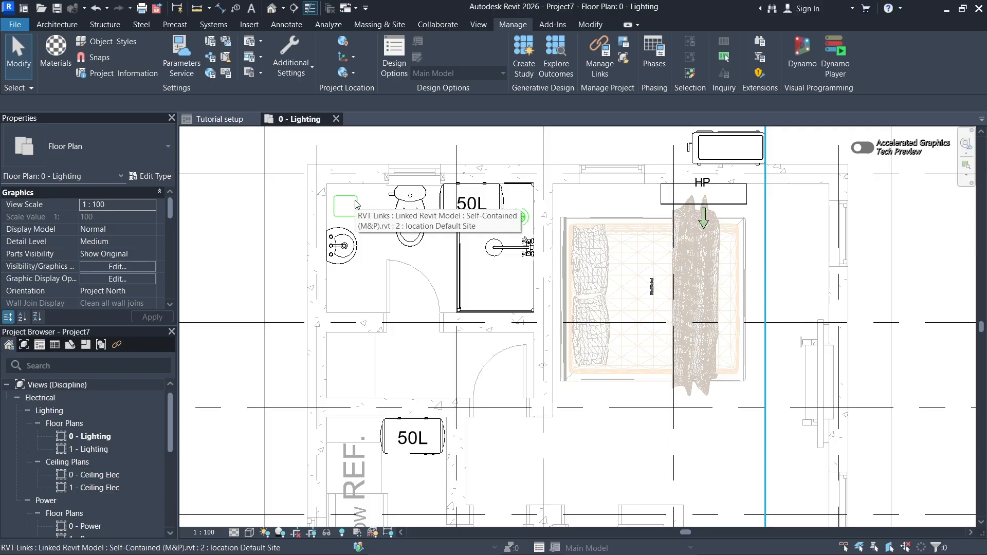
{"action": "key", "text": "Tab"}
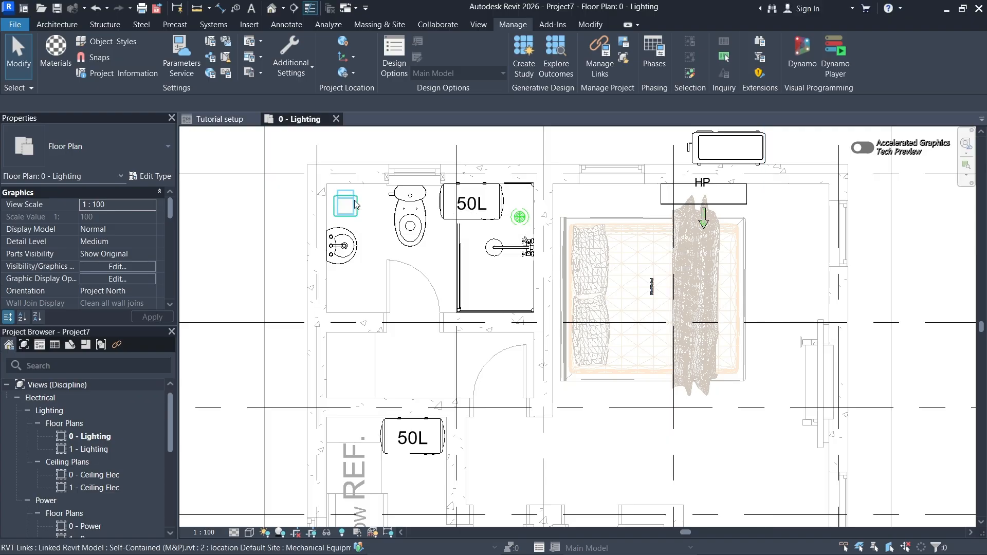
{"action": "key", "text": "Tab"}
{"action": "scroll", "coordinate": [343, 206], "scroll_direction": "up", "scroll_amount": 2}
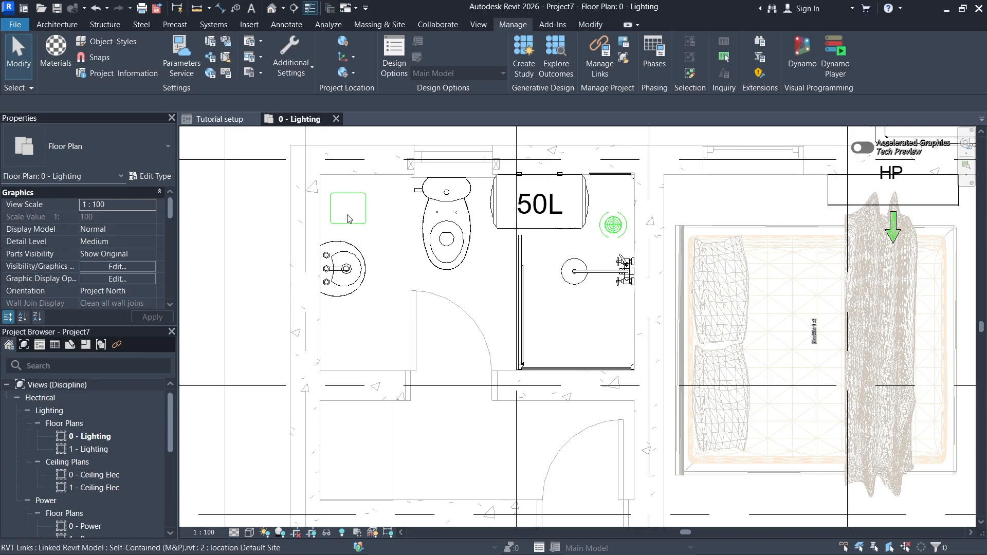
{"action": "scroll", "coordinate": [341, 214], "scroll_direction": "down", "scroll_amount": 1}
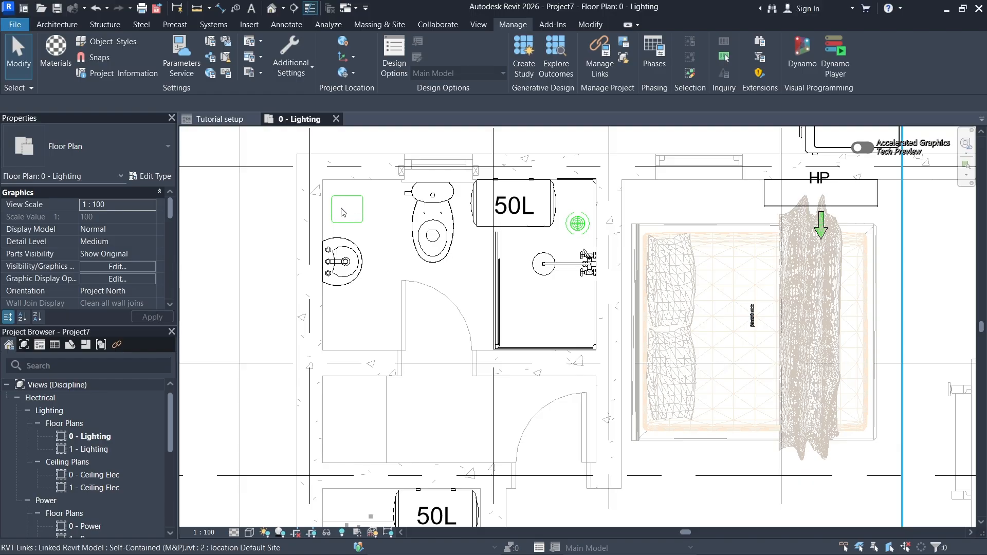
{"action": "key", "text": "Tab"}
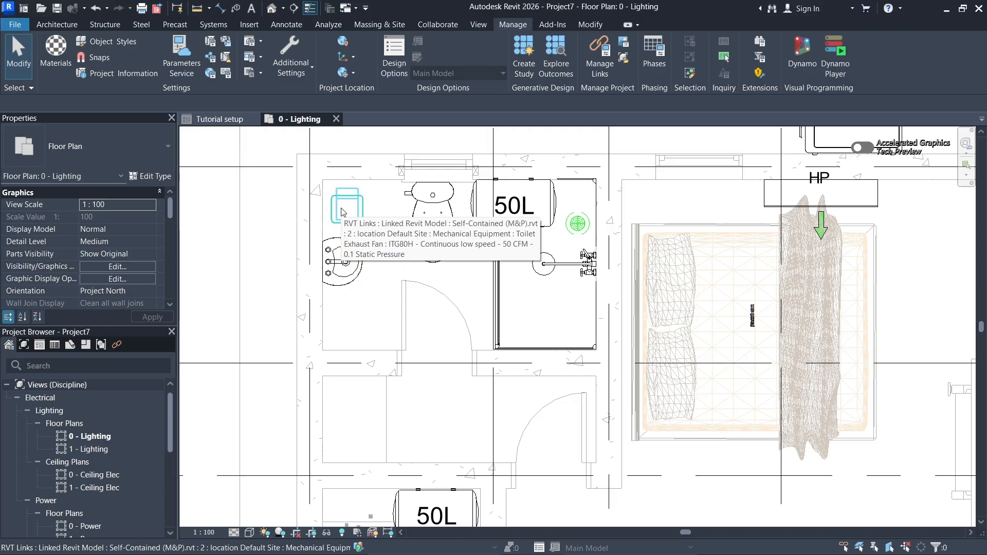
{"action": "left_click", "coordinate": [341, 209]}
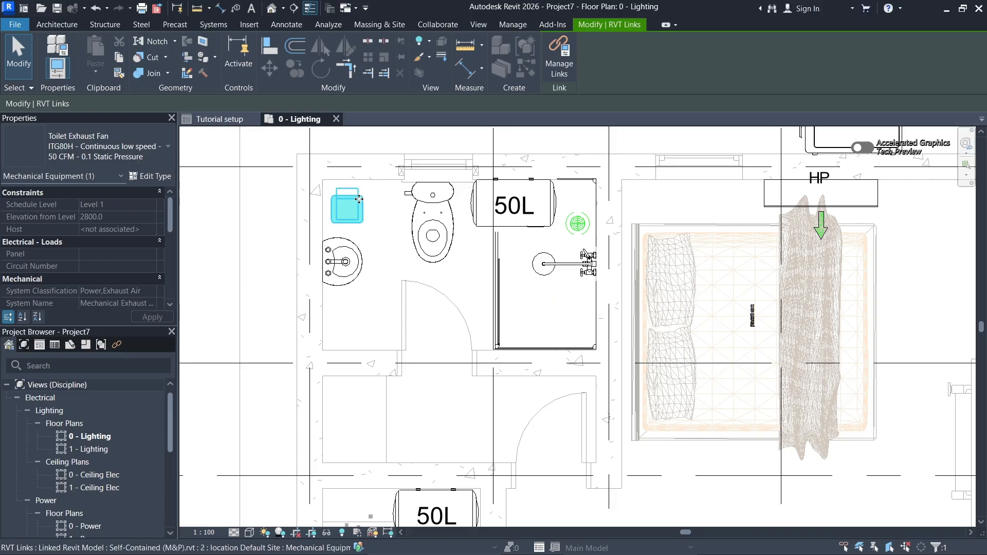
- Examine the linked mechanical equipment across the 0 - Lighting plan, including the bedroom, the kitchen and the bathroom near grid E
{"action": "scroll", "coordinate": [359, 199], "scroll_direction": "down", "scroll_amount": 1}
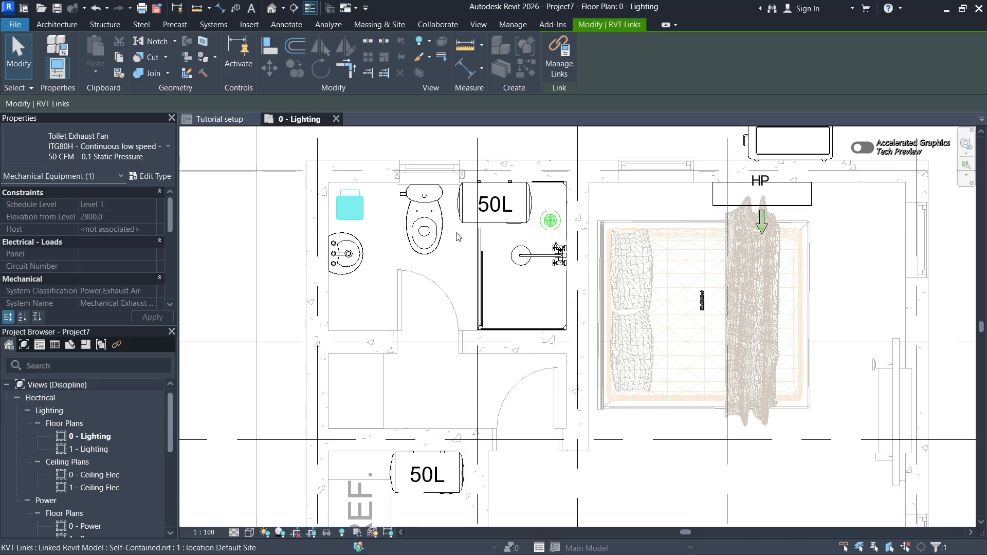
{"action": "scroll", "coordinate": [459, 237], "scroll_direction": "down", "scroll_amount": 3}
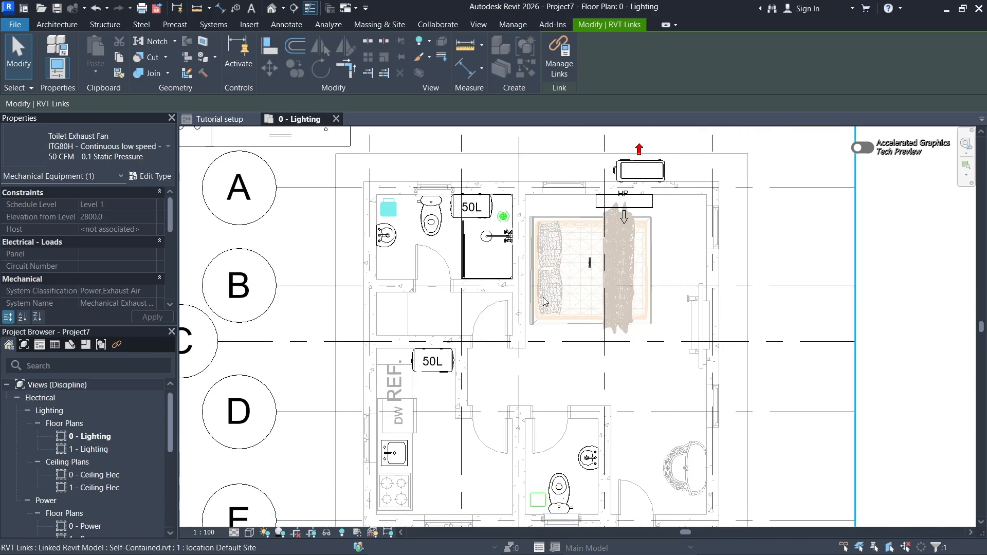
{"action": "scroll", "coordinate": [545, 302], "scroll_direction": "down", "scroll_amount": 2}
{"action": "scroll", "coordinate": [575, 461], "scroll_direction": "up", "scroll_amount": 2}
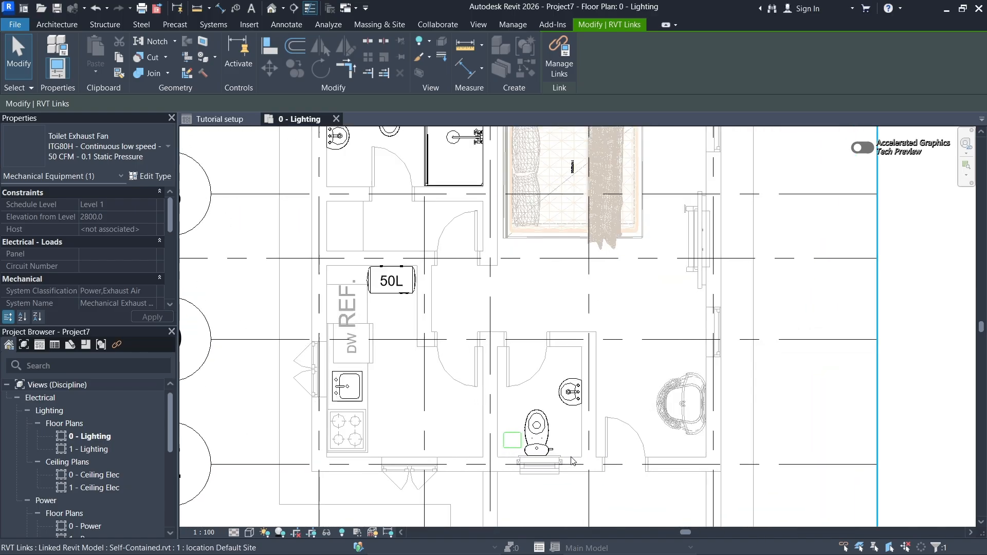
{"action": "scroll", "coordinate": [491, 301], "scroll_direction": "down", "scroll_amount": 1}
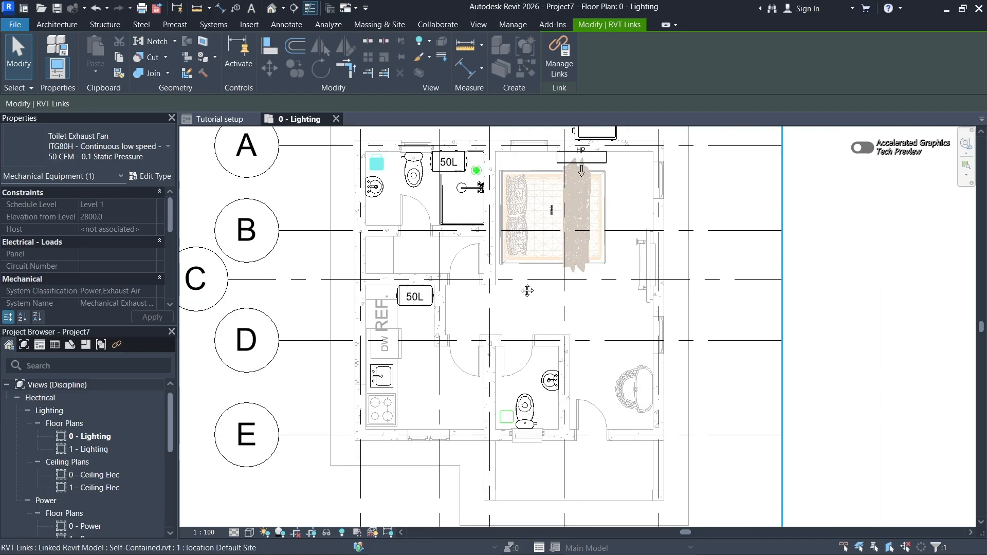
{"action": "middle_click_drag", "start_coordinate": [527, 290], "coordinate": [512, 304]}
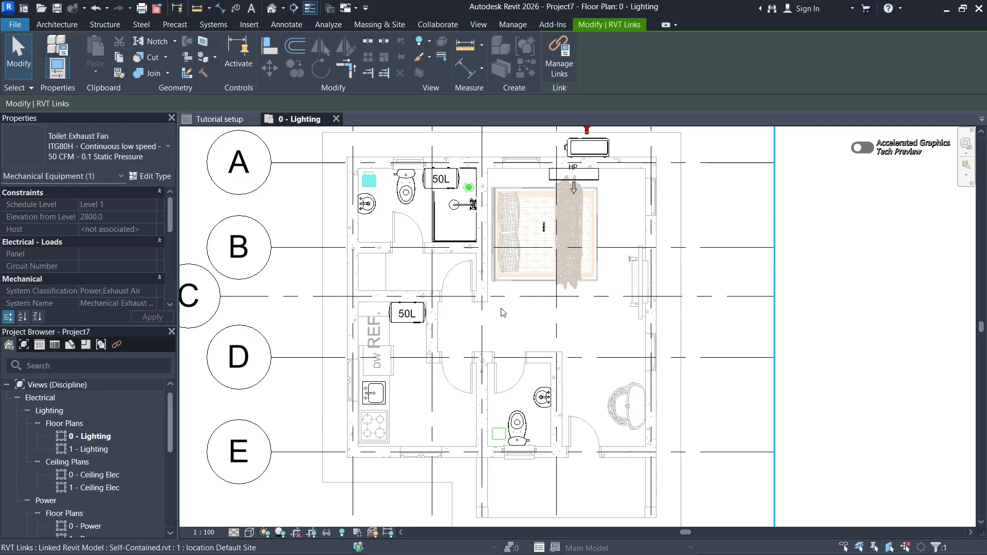
{"action": "mouse_move", "coordinate": [505, 321]}
{"action": "middle_mouse_down"}
{"action": "mouse_move", "coordinate": [537, 311]}
{"action": "mouse_move", "coordinate": [516, 316]}
{"action": "mouse_move", "coordinate": [518, 325]}
{"action": "middle_mouse_up"}
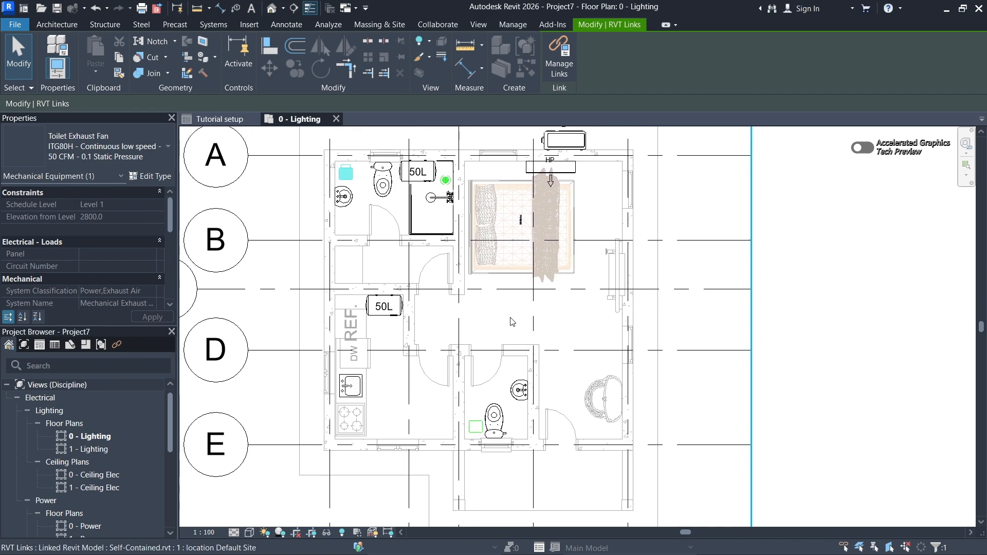
{"action": "scroll", "coordinate": [461, 289], "scroll_direction": "down", "scroll_amount": 3}
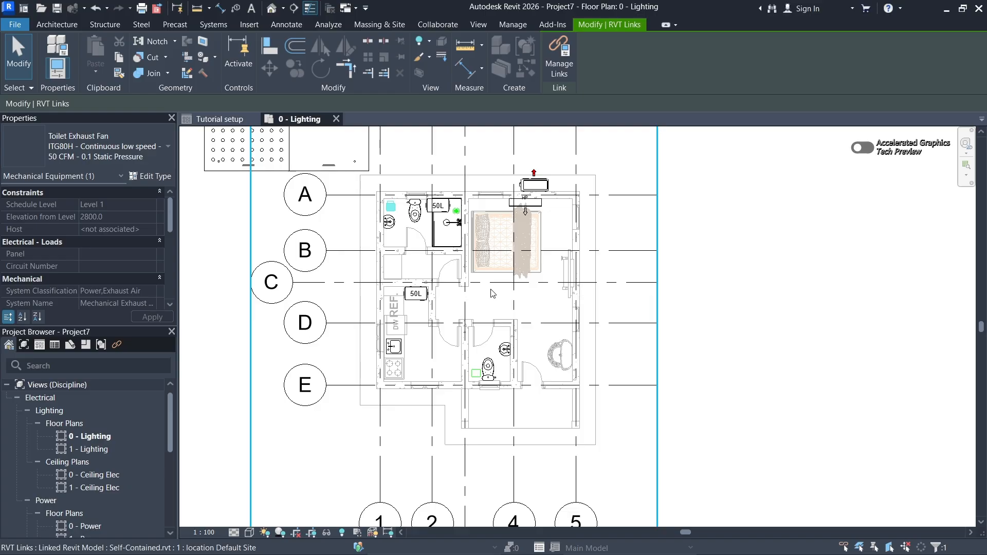
{"action": "scroll", "coordinate": [461, 289], "scroll_direction": "down", "scroll_amount": 2}
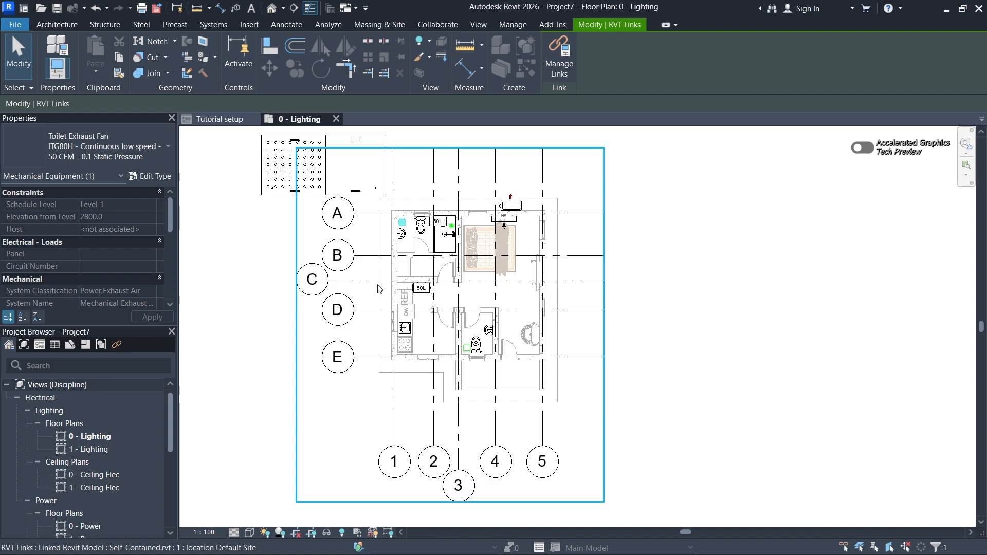
- Turn off the Grids annotation category for the 0 - Lighting plan, apply the change, close the overrides and clear the selection
{"action": "left_click", "coordinate": [417, 332]}
{"action": "key", "text": "v"}
{"action": "key", "text": "g"}
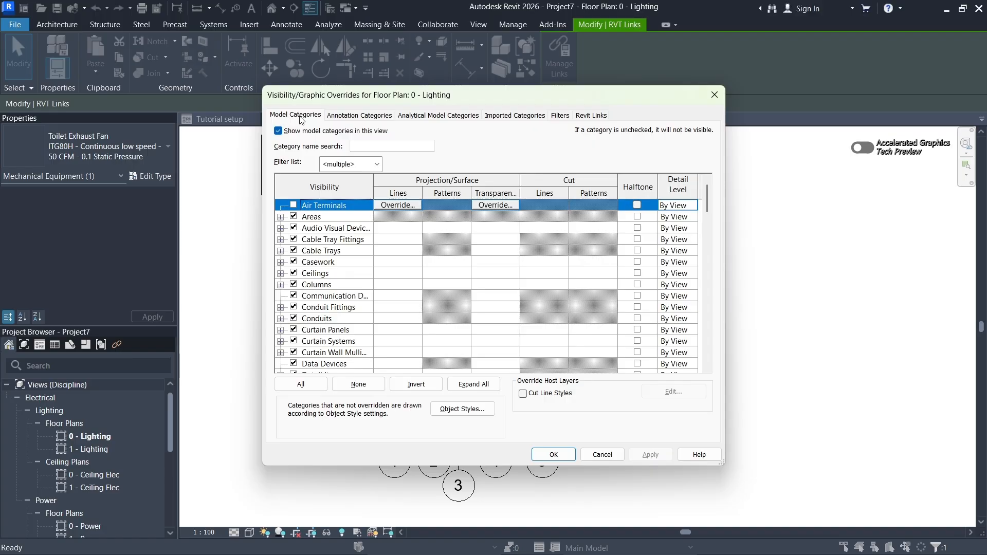
{"action": "left_click", "coordinate": [353, 117]}
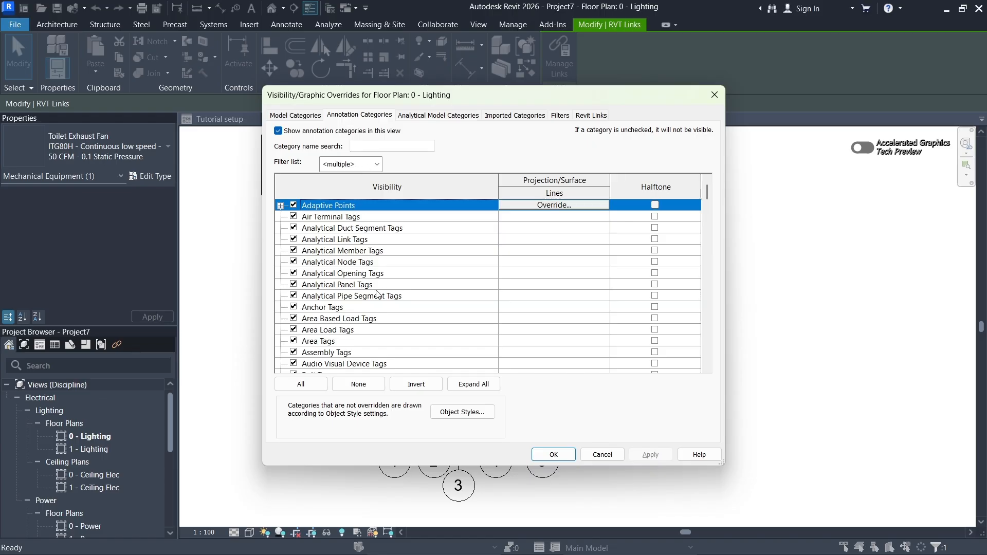
{"action": "scroll", "coordinate": [377, 294], "scroll_direction": "down", "scroll_amount": 5}
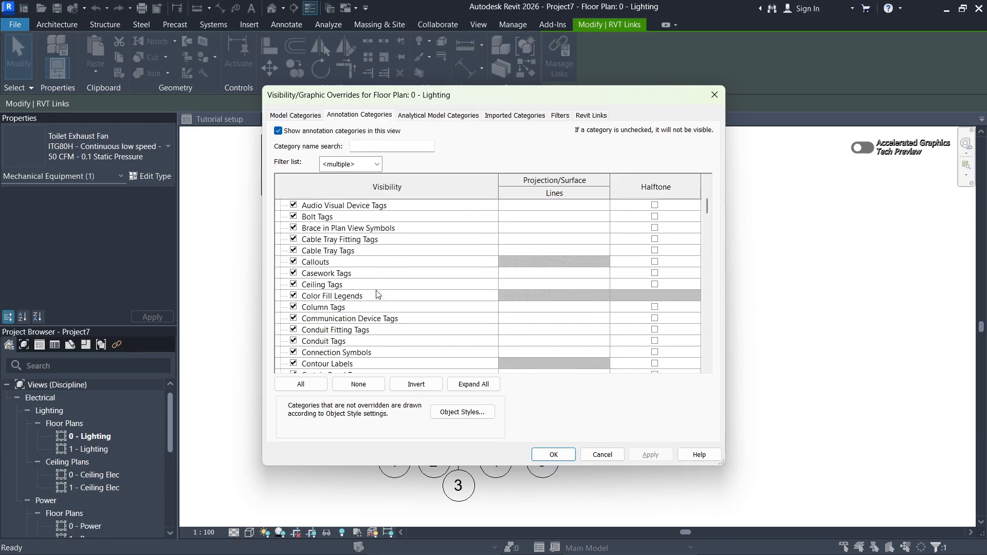
{"action": "scroll", "coordinate": [377, 294], "scroll_direction": "down", "scroll_amount": 8}
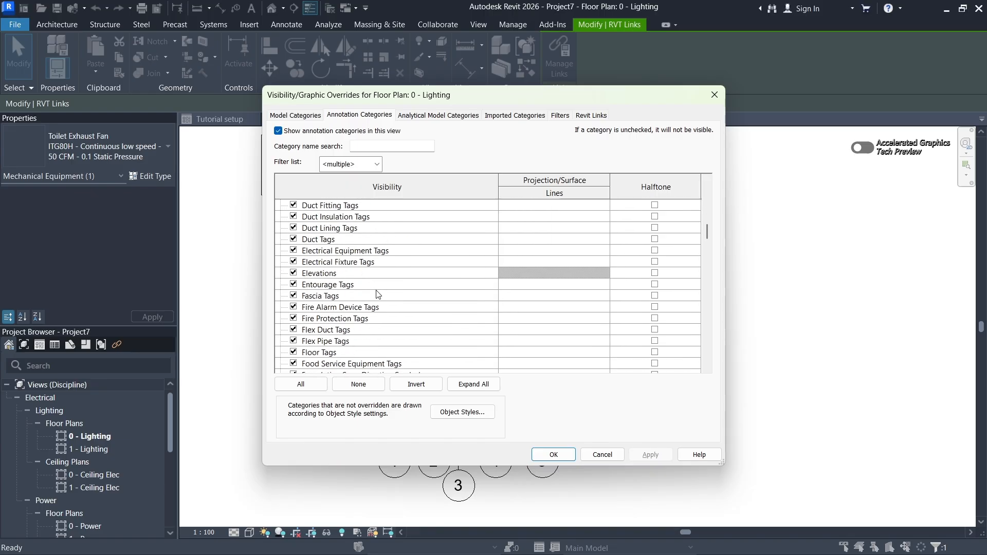
{"action": "scroll", "coordinate": [377, 294], "scroll_direction": "down", "scroll_amount": 4}
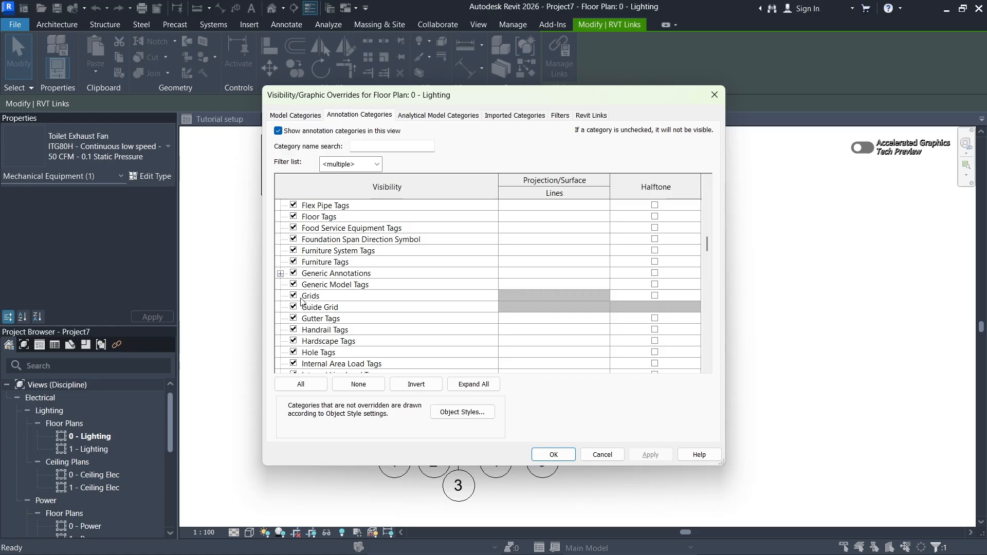
{"action": "left_click", "coordinate": [294, 297]}
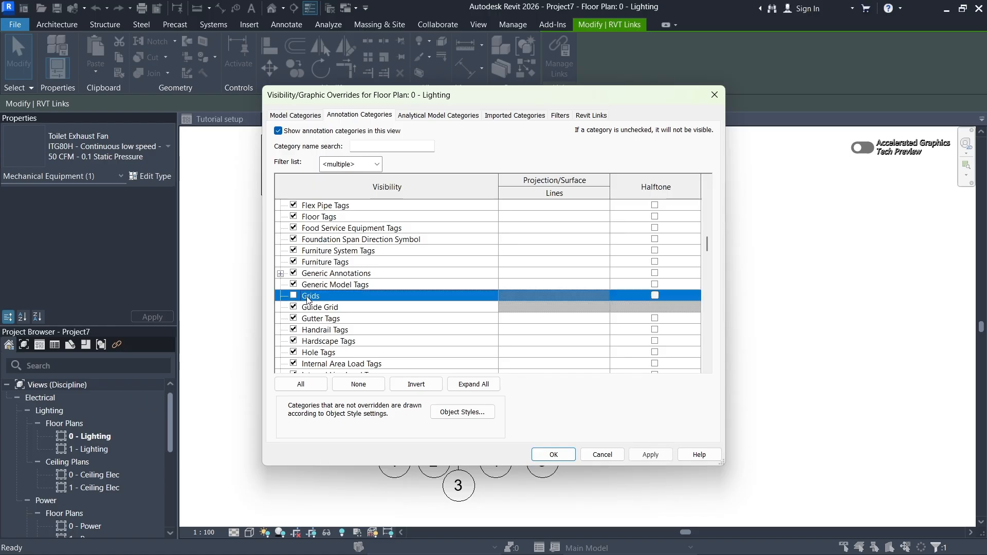
{"action": "left_click", "coordinate": [650, 456]}
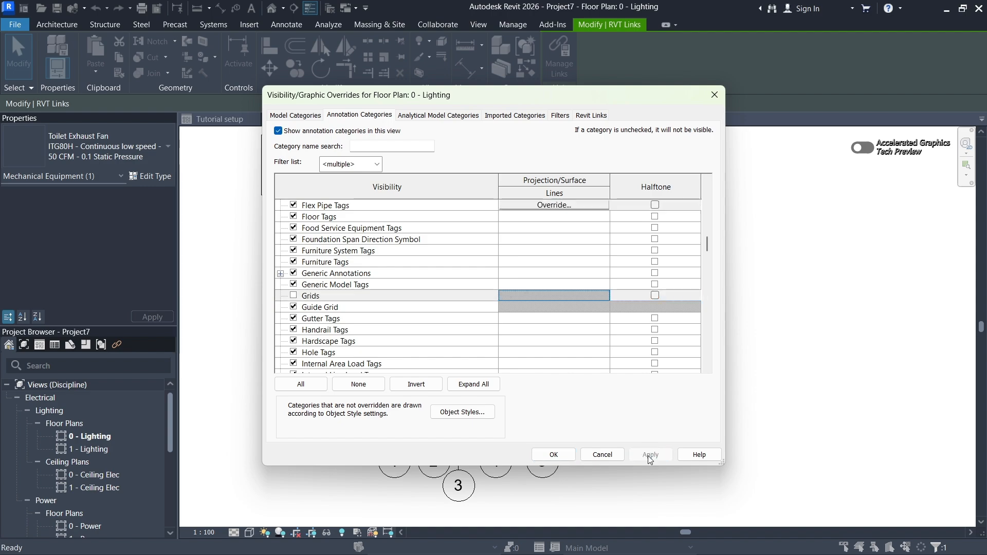
{"action": "left_click", "coordinate": [554, 454]}
{"action": "key", "text": "Escape"}
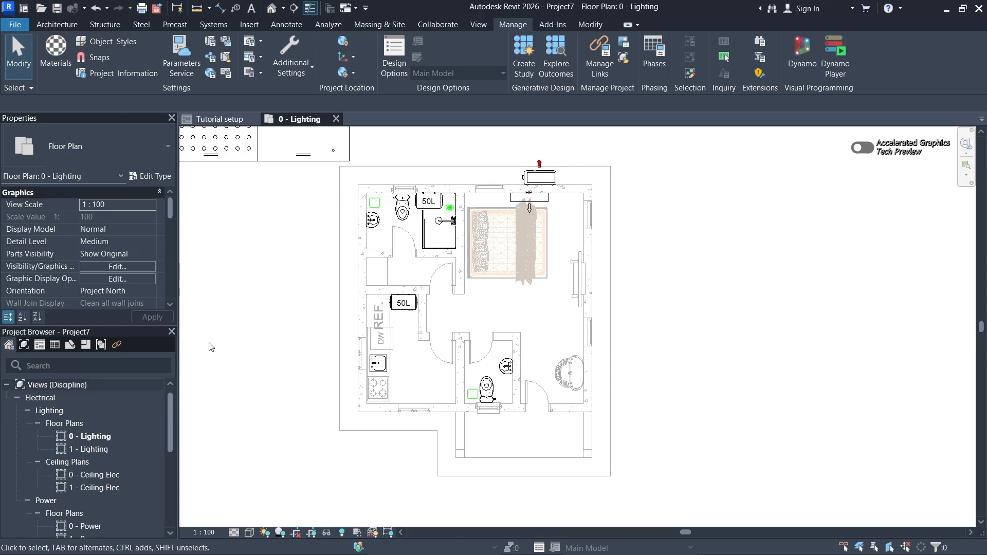
- Examine the linked architectural layout, plumbing fixtures and mechanical equipment across the 0 - Lighting plan
{"action": "scroll", "coordinate": [391, 169], "scroll_direction": "up", "scroll_amount": 3}
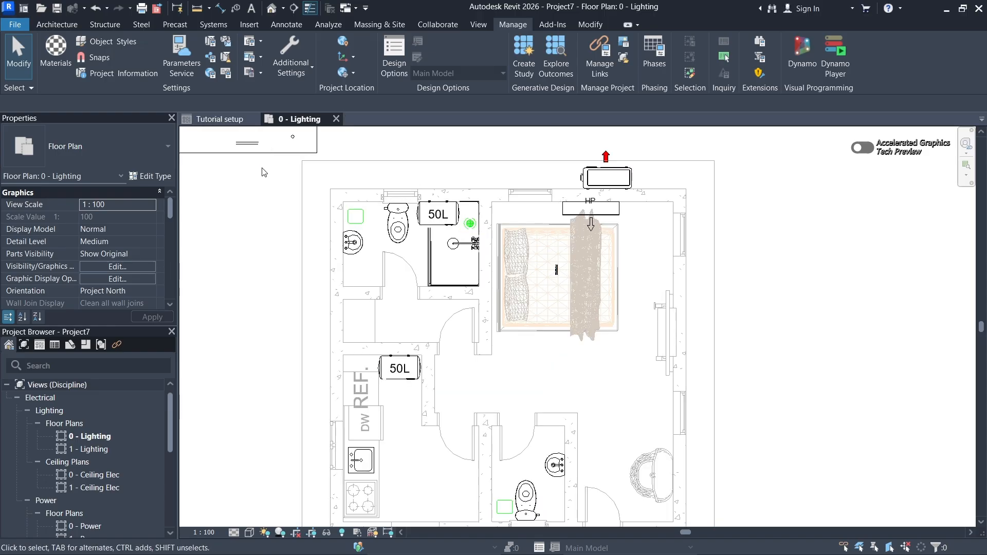
{"action": "scroll", "coordinate": [535, 149], "scroll_direction": "down", "scroll_amount": 3}
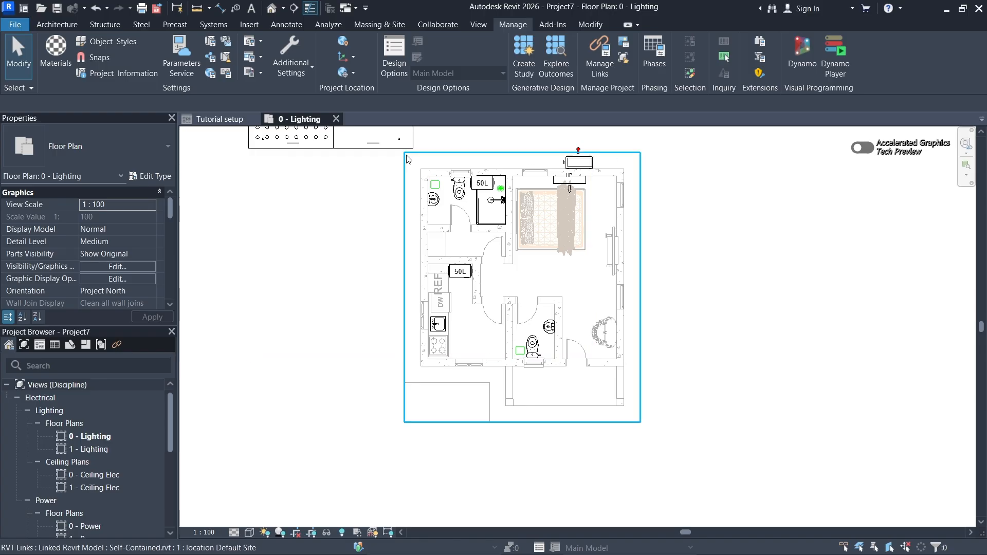
{"action": "scroll", "coordinate": [491, 226], "scroll_direction": "up", "scroll_amount": 3}
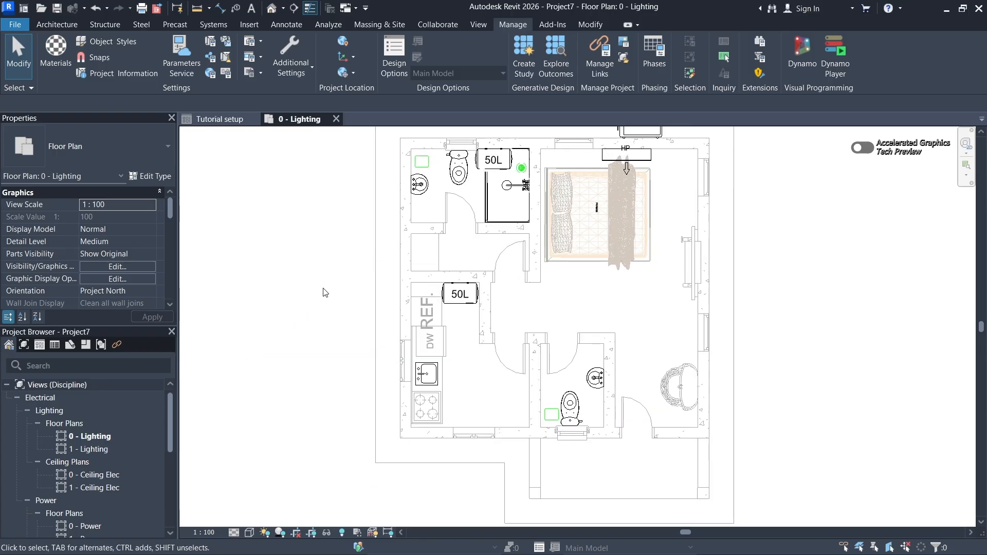
{"action": "middle_click_drag", "start_coordinate": [324, 292], "coordinate": [284, 317]}
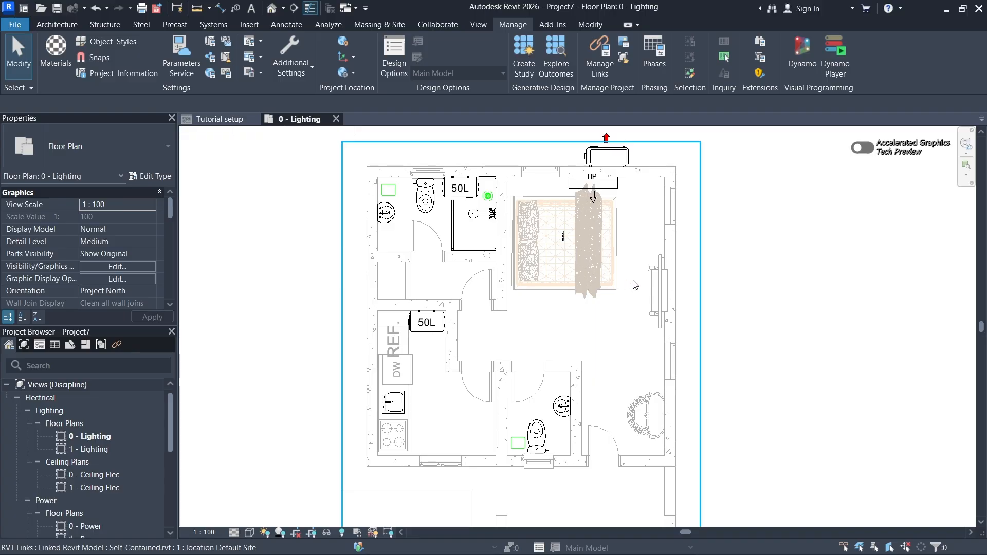
{"action": "middle_click_drag", "start_coordinate": [739, 264], "coordinate": [756, 264]}
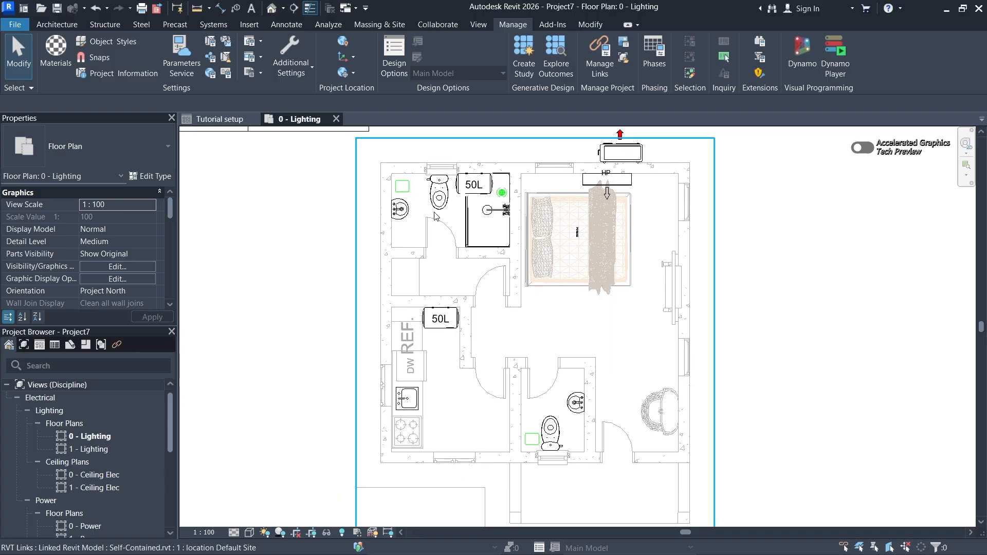
{"action": "scroll", "coordinate": [435, 214], "scroll_direction": "down", "scroll_amount": 1}
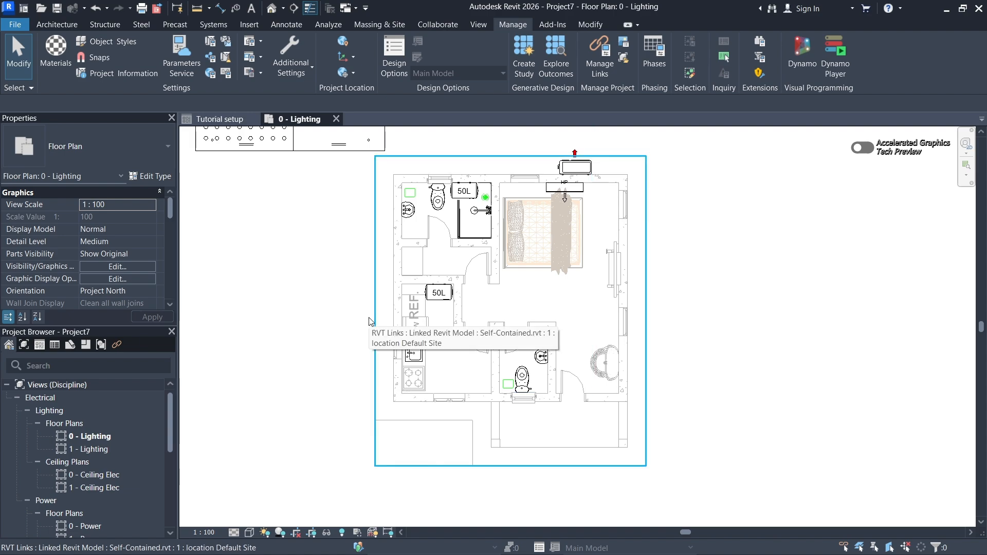
{"action": "middle_click_drag", "start_coordinate": [353, 348], "coordinate": [355, 340]}
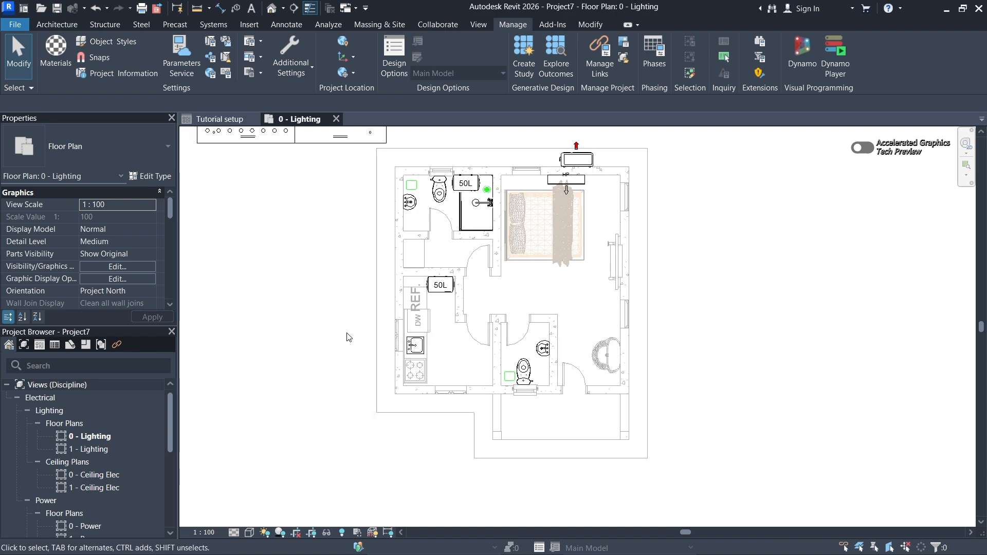
{"action": "middle_click_drag", "start_coordinate": [663, 262], "coordinate": [655, 269]}
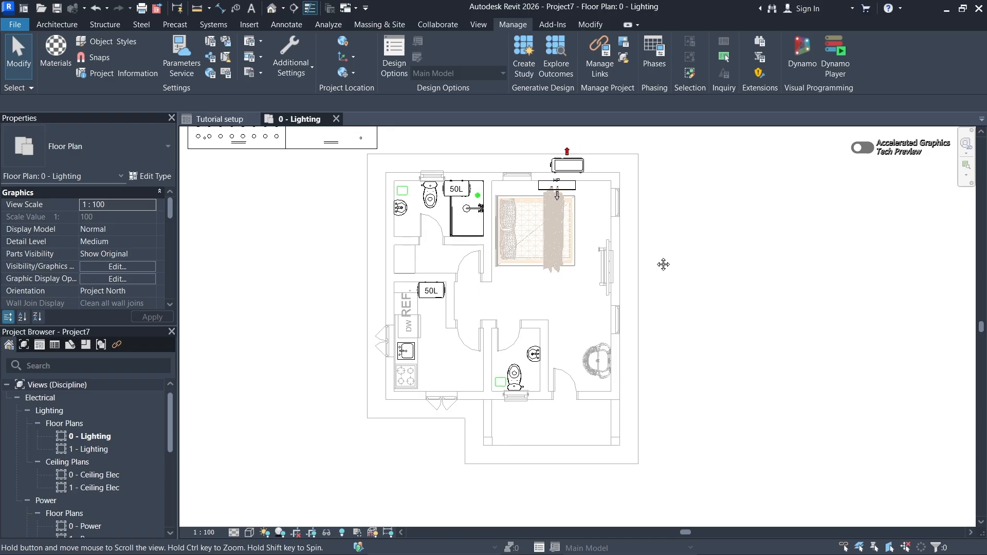
{"action": "scroll", "coordinate": [481, 240], "scroll_direction": "up", "scroll_amount": 1}
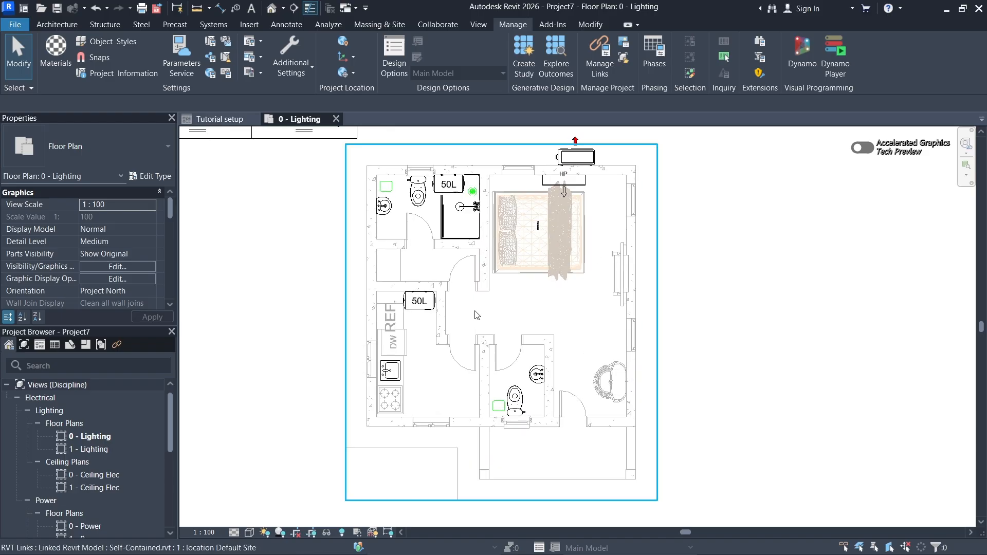
{"action": "middle_click_drag", "start_coordinate": [320, 294], "coordinate": [331, 297]}
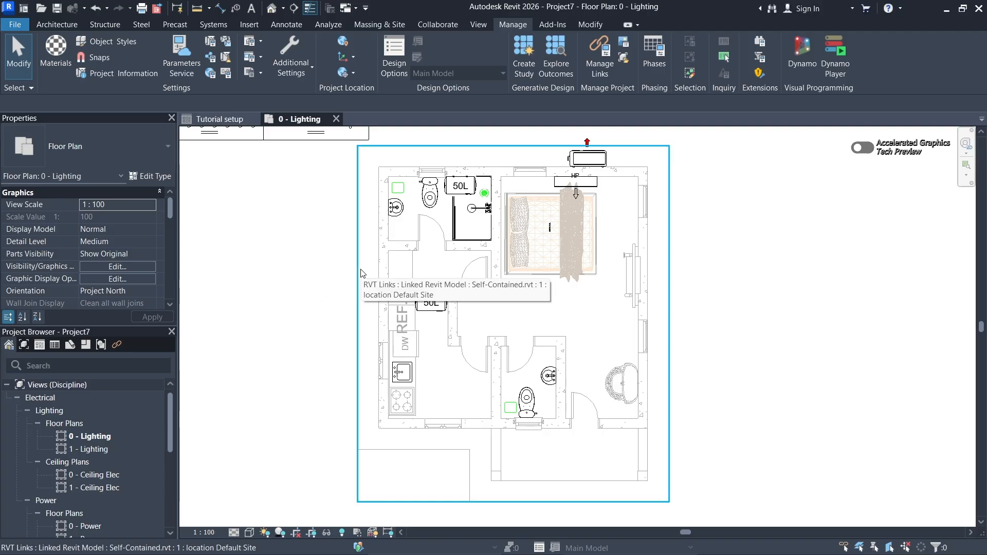
{"action": "middle_click_drag", "start_coordinate": [328, 295], "coordinate": [302, 335]}
{"action": "middle_click_drag", "start_coordinate": [304, 300], "coordinate": [314, 309]}
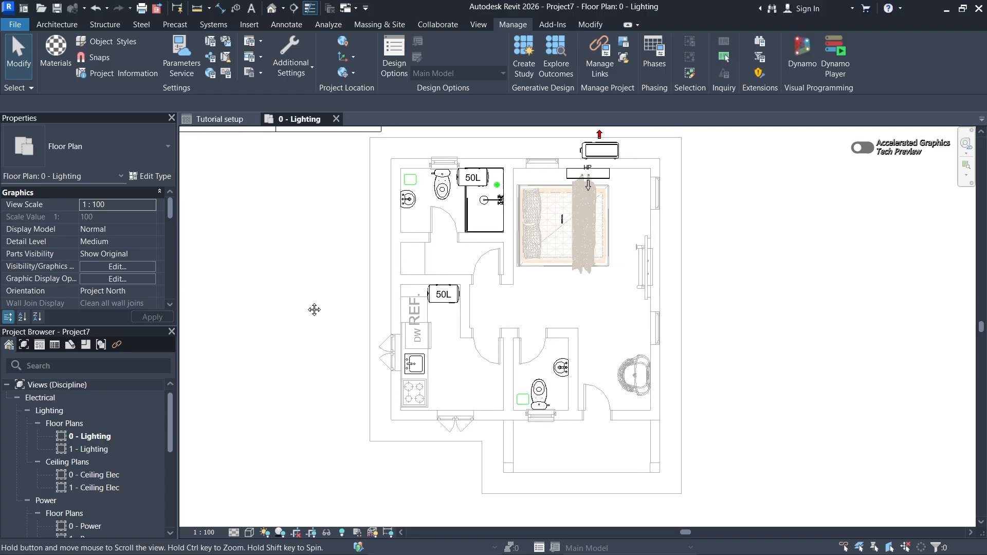
{"action": "scroll", "coordinate": [307, 301], "scroll_direction": "down", "scroll_amount": 1}
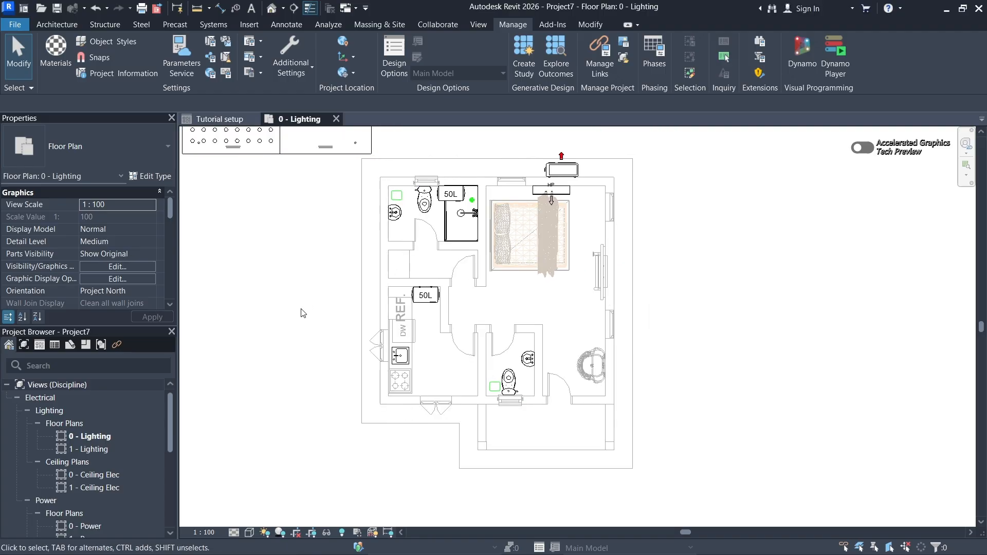
{"action": "middle_click_drag", "start_coordinate": [306, 325], "coordinate": [313, 325]}
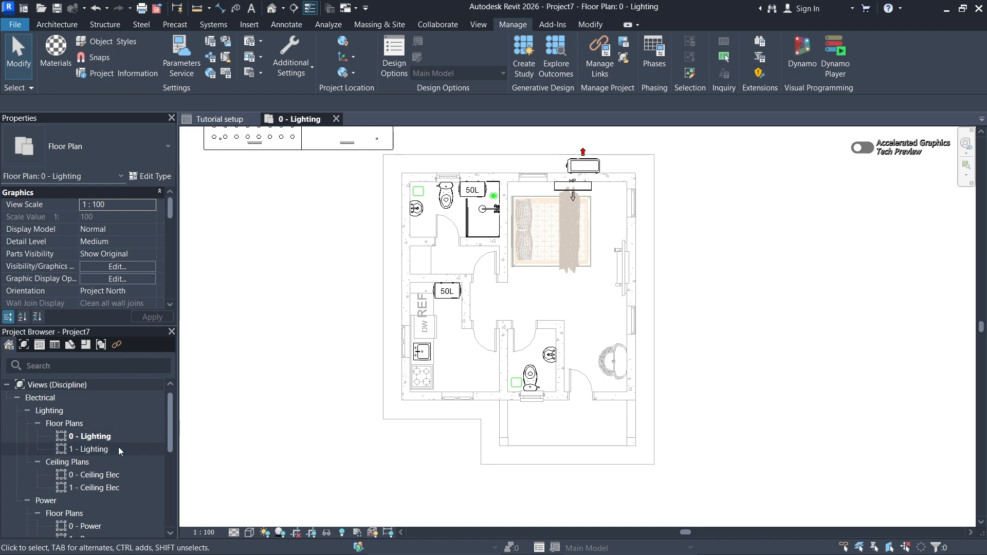
- Look through the project's electrical views, from the lighting plans to the elevations, and check the display options for Browsers and Properties
{"action": "scroll", "coordinate": [119, 446], "scroll_direction": "down", "scroll_amount": 5}
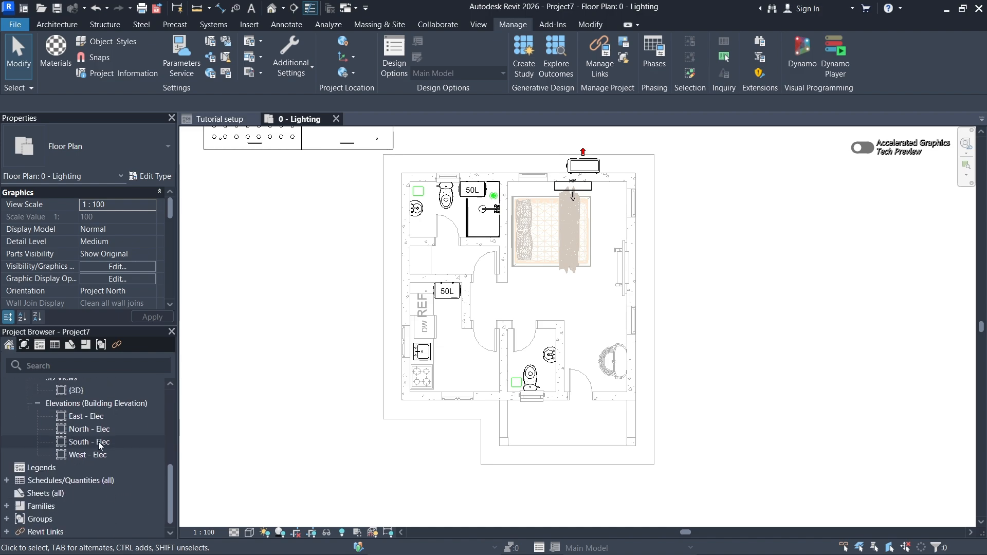
{"action": "scroll", "coordinate": [112, 427], "scroll_direction": "up", "scroll_amount": 5}
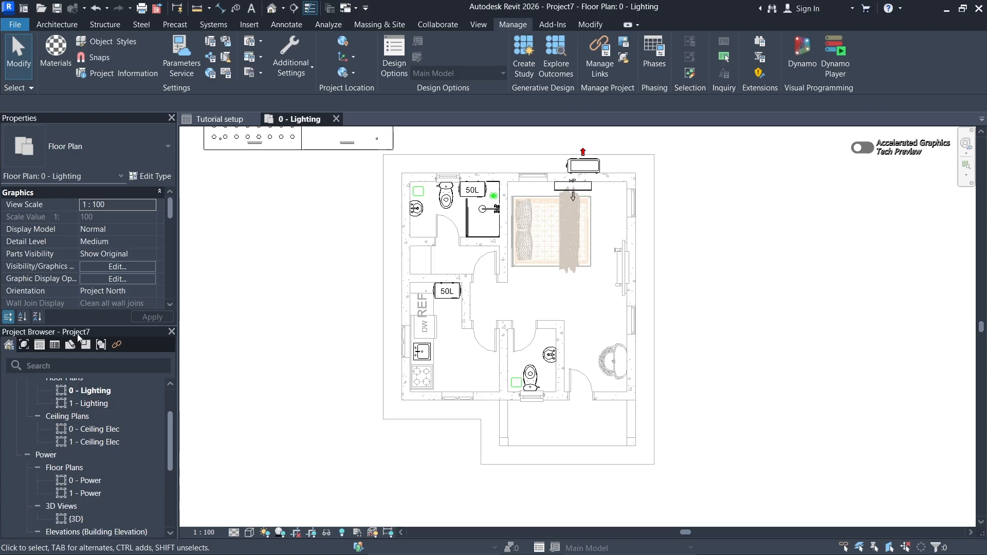
{"action": "scroll", "coordinate": [115, 419], "scroll_direction": "down", "scroll_amount": 5}
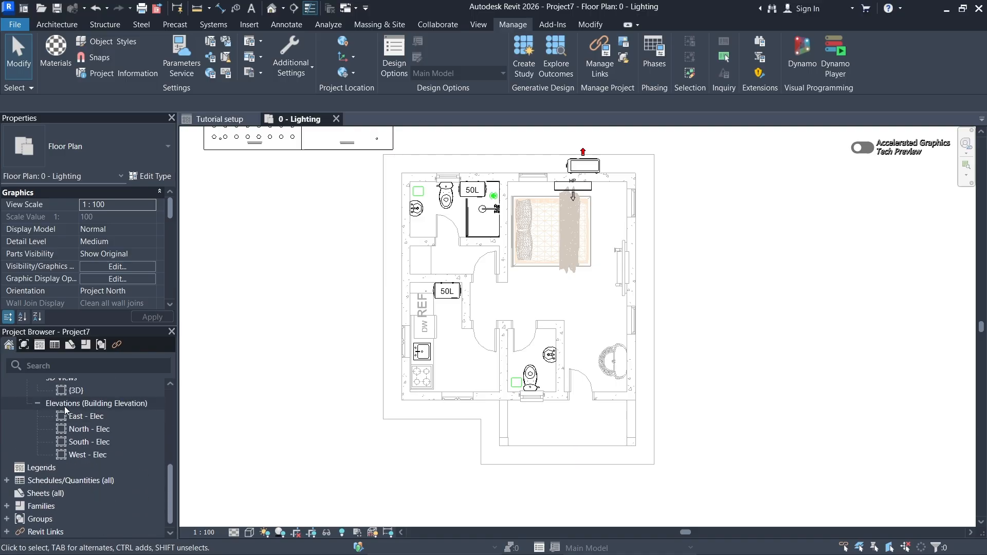
{"action": "scroll", "coordinate": [104, 406], "scroll_direction": "up", "scroll_amount": 4}
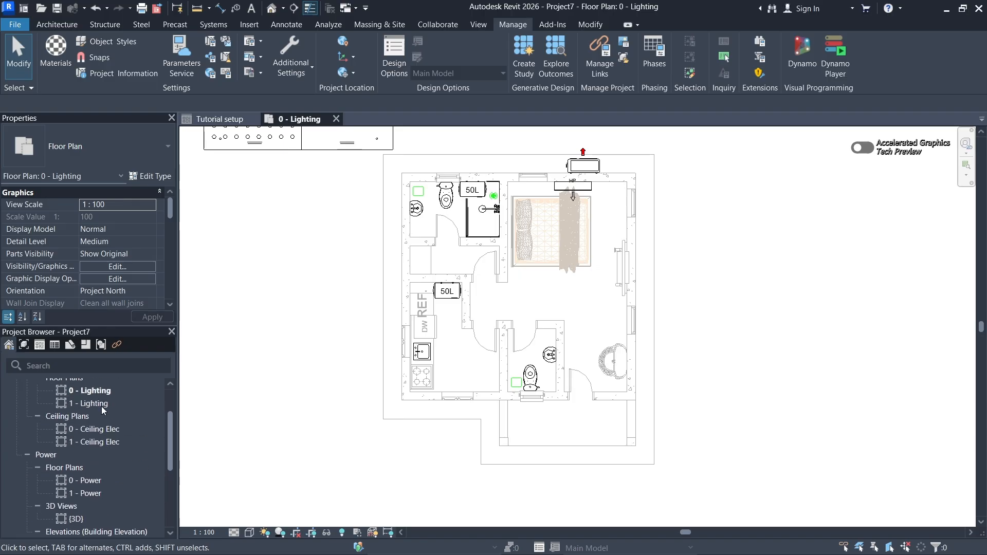
{"action": "scroll", "coordinate": [97, 444], "scroll_direction": "up", "scroll_amount": 2}
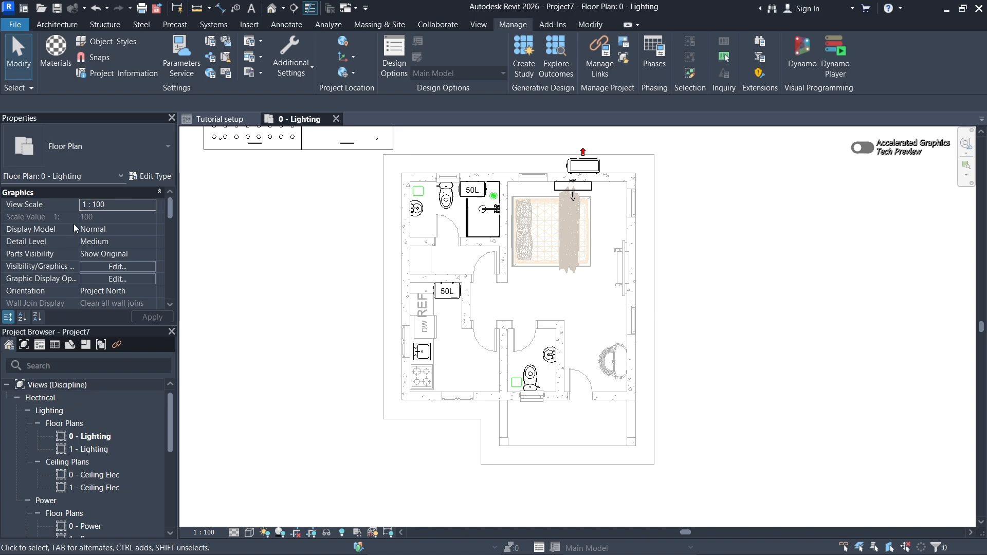
{"action": "right_click", "coordinate": [245, 220]}
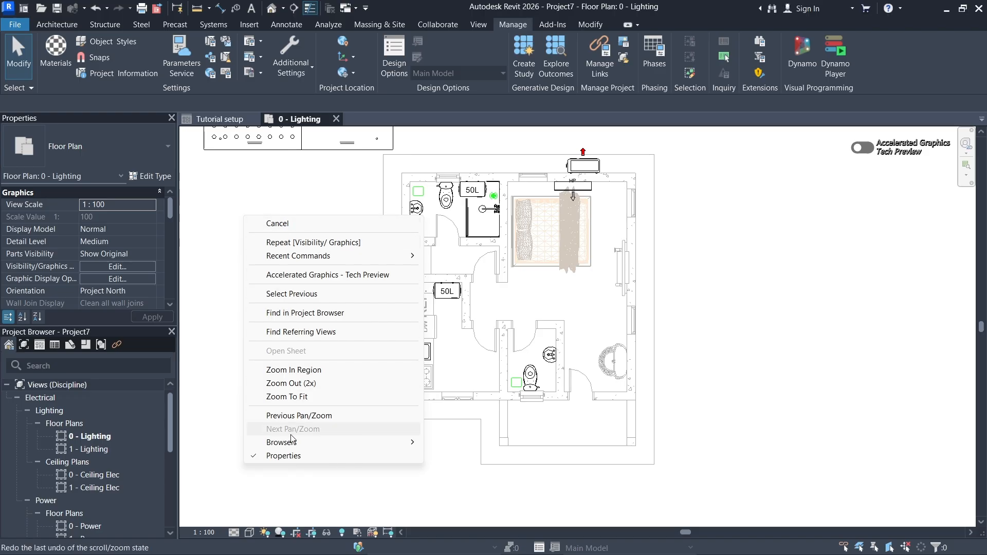
{"action": "mouse_move", "coordinate": [277, 447]}
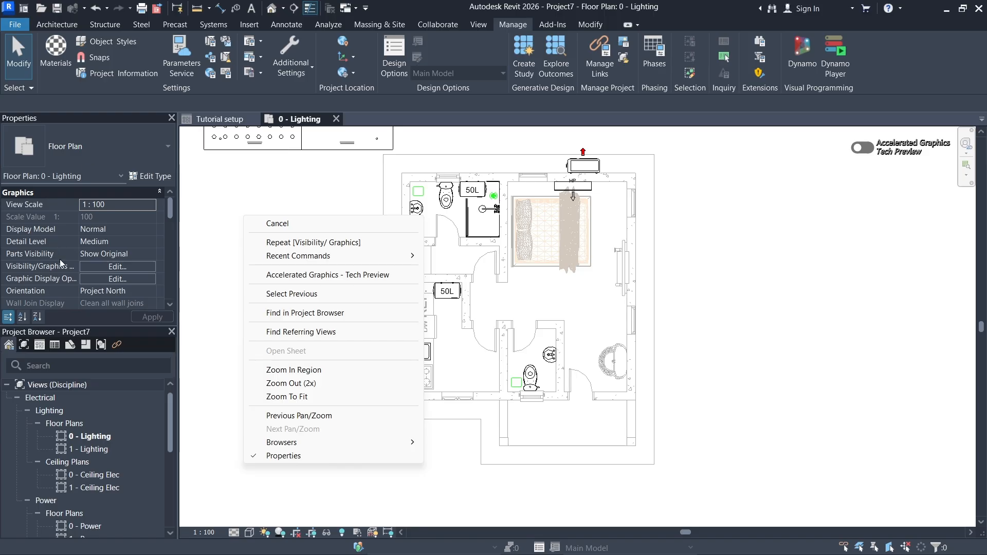
{"action": "left_click", "coordinate": [231, 203]}
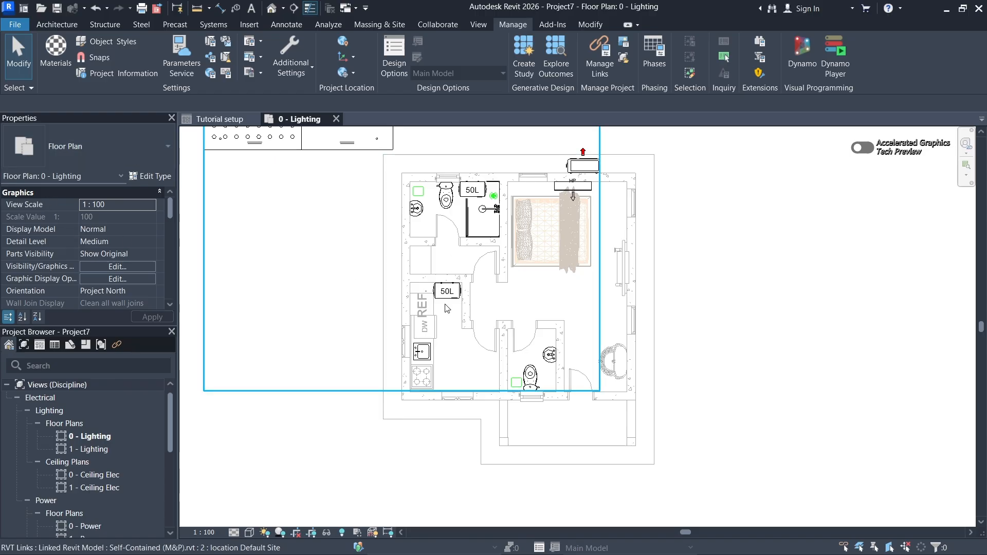
- Select the 50L water heater beside the kitchen in the linked Self-Contained (M&P).rvt model and inspect its properties through Electrical - Circuiting
{"action": "scroll", "coordinate": [454, 300], "scroll_direction": "up", "scroll_amount": 4}
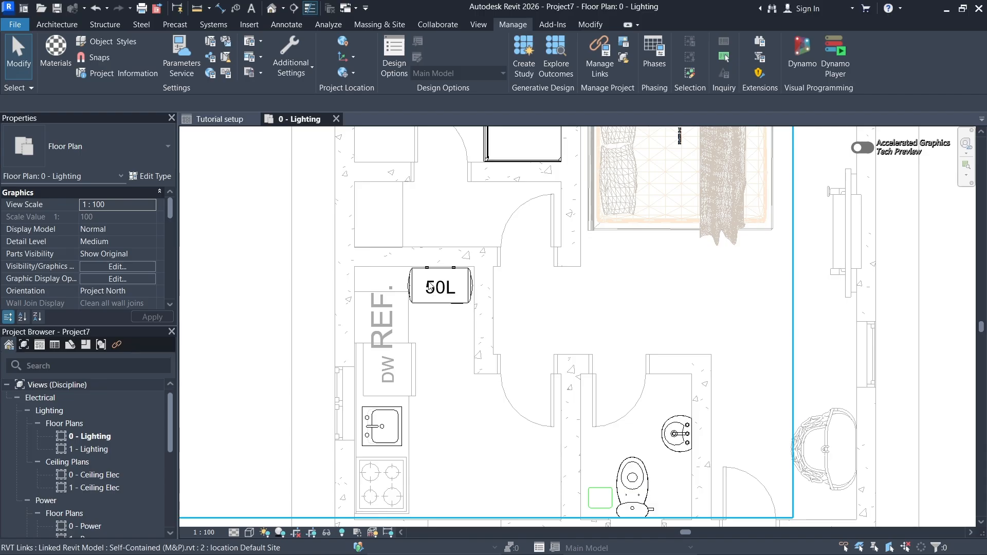
{"action": "key", "text": "Tab"}
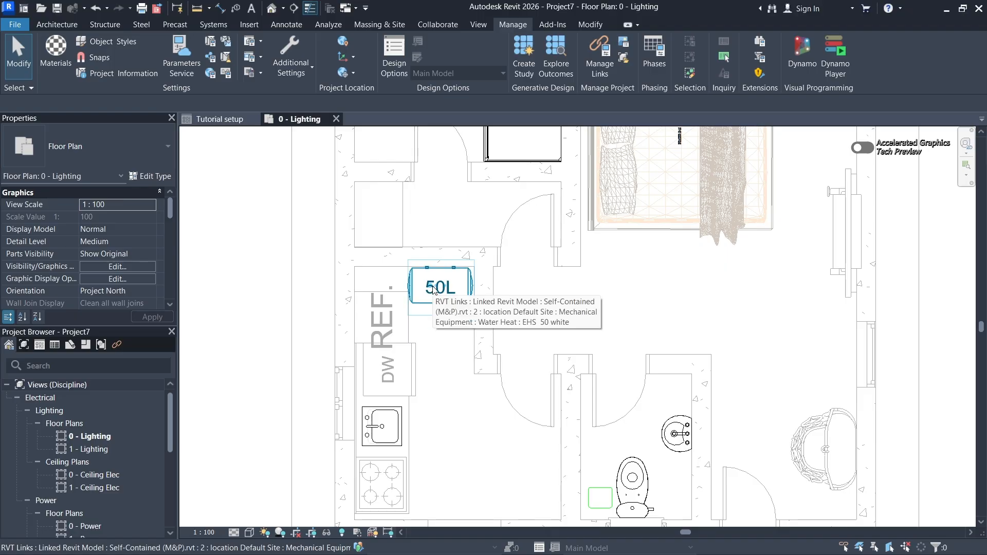
{"action": "left_click", "coordinate": [433, 290]}
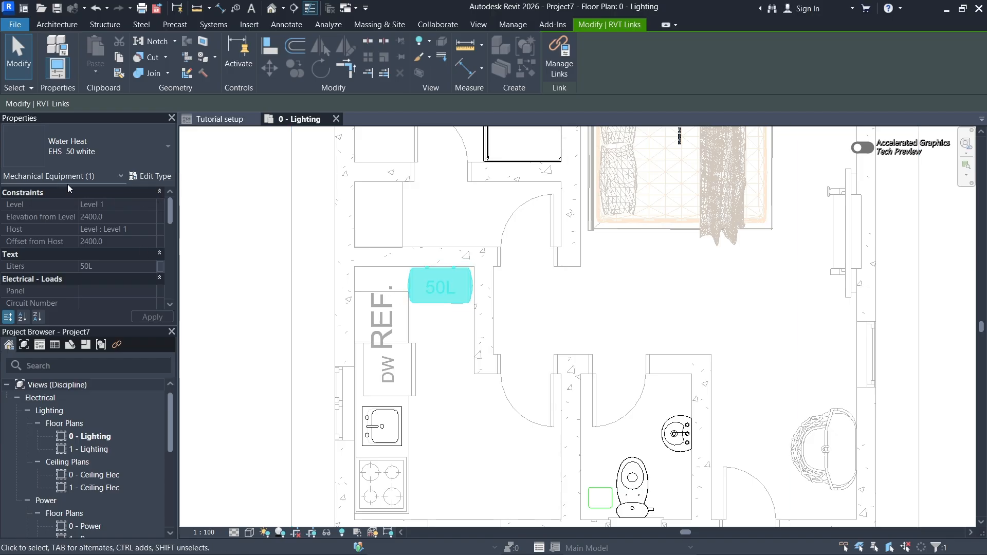
{"action": "scroll", "coordinate": [94, 194], "scroll_direction": "down", "scroll_amount": 3}
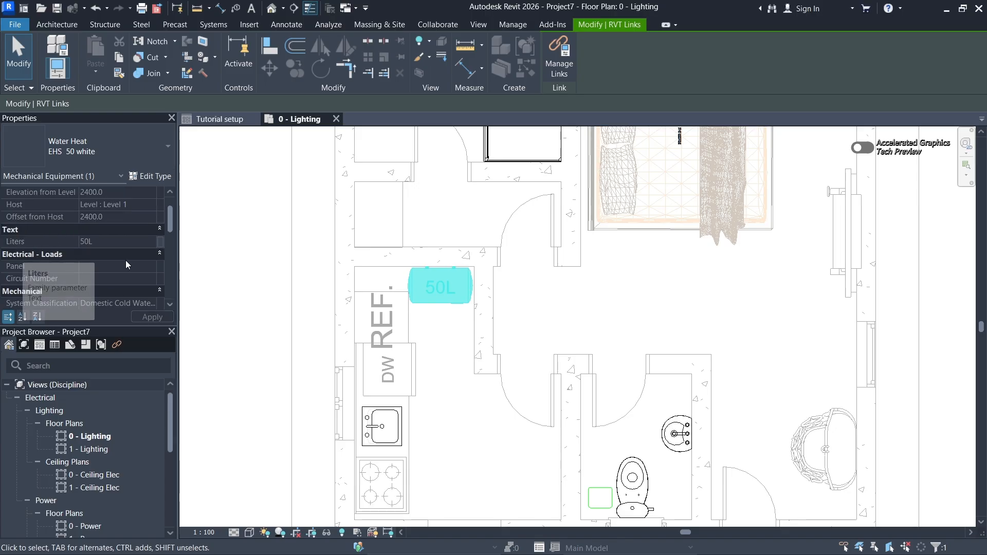
{"action": "scroll", "coordinate": [99, 241], "scroll_direction": "down", "scroll_amount": 5}
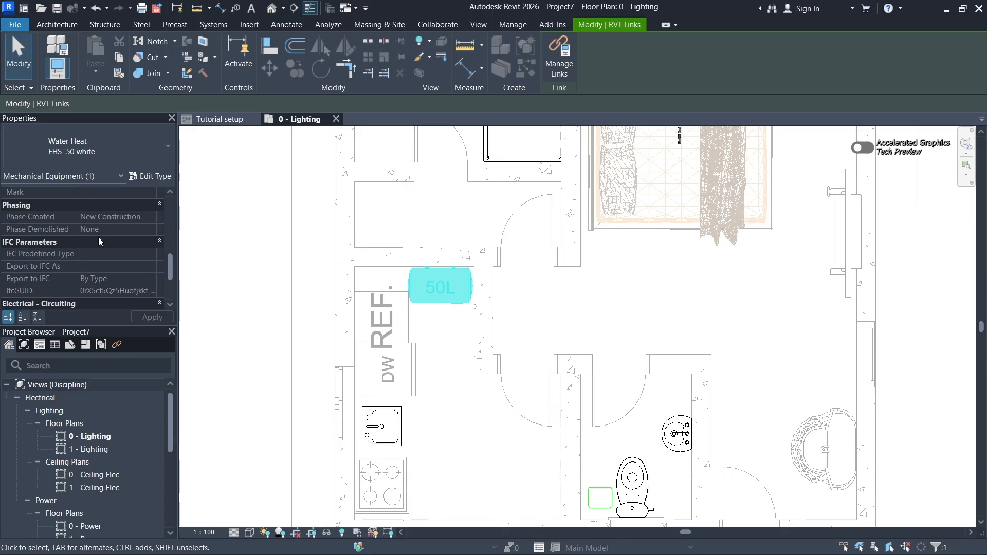
{"action": "scroll", "coordinate": [99, 241], "scroll_direction": "down", "scroll_amount": 2}
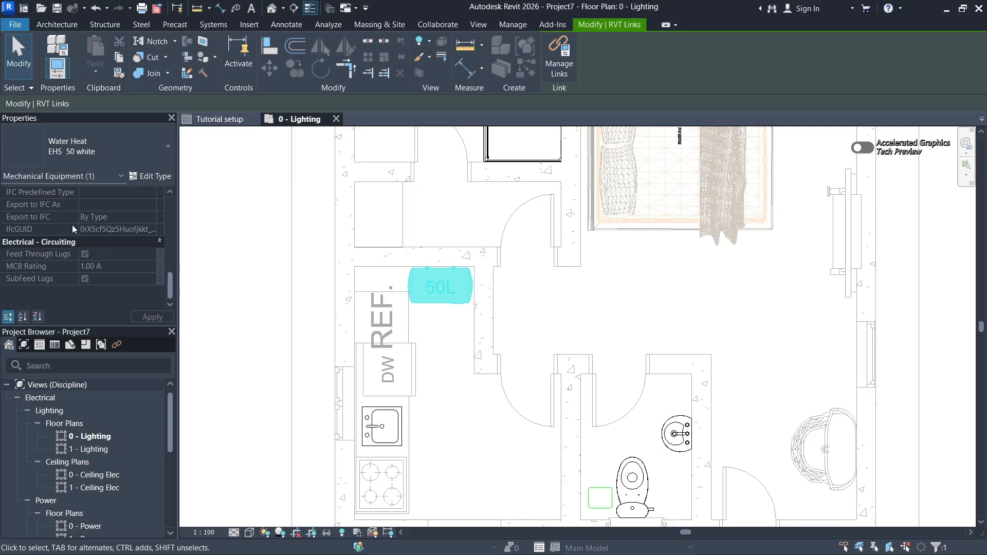
- Inspect the type properties of the selected EHS 50 white water heater, from Electrical to Identity Data, and close them without changes
{"action": "scroll", "coordinate": [125, 241], "scroll_direction": "up", "scroll_amount": 5}
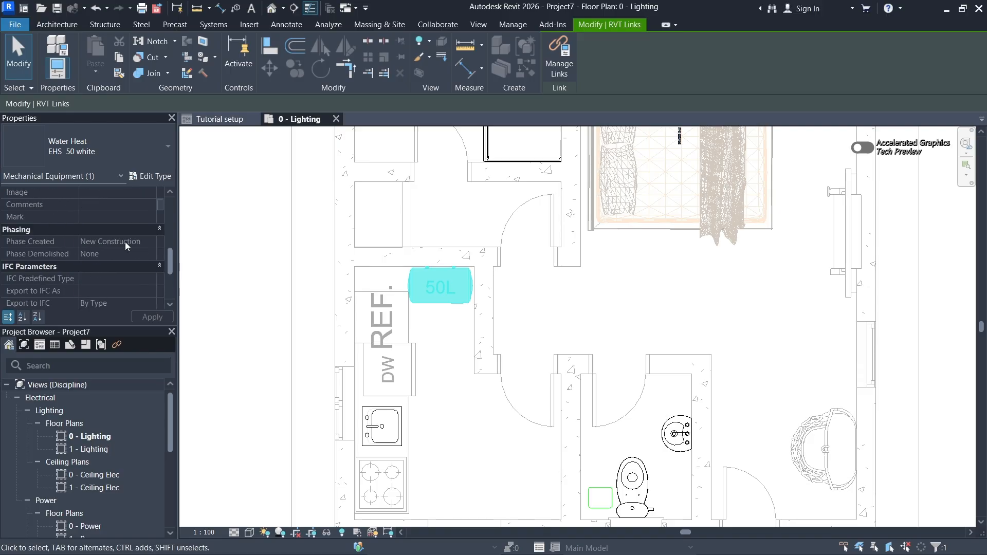
{"action": "left_click", "coordinate": [153, 178]}
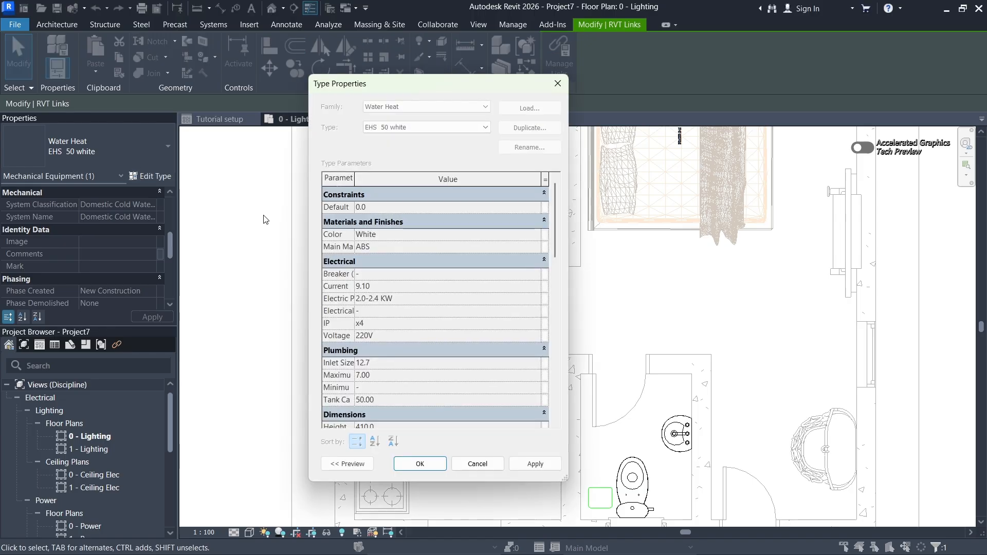
{"action": "scroll", "coordinate": [404, 330], "scroll_direction": "down", "scroll_amount": 7}
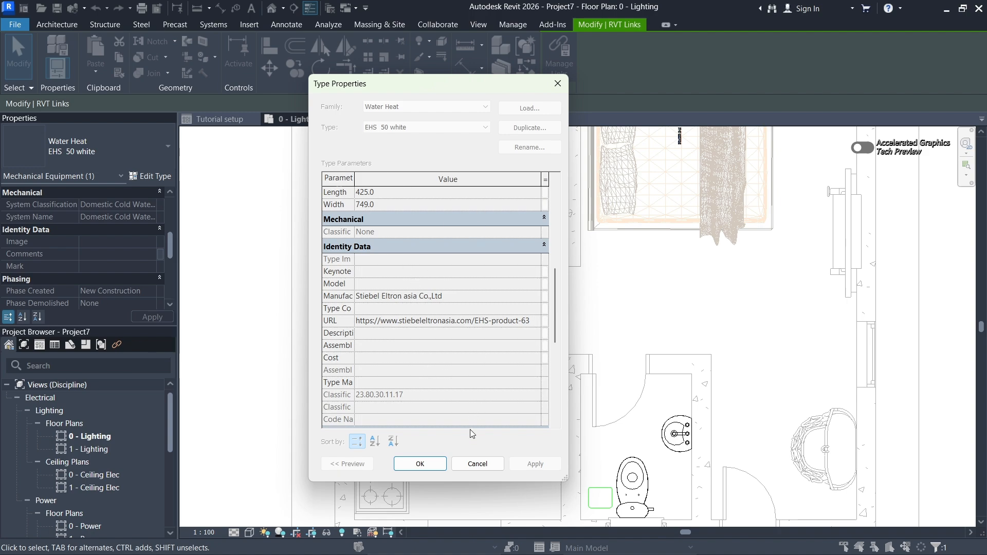
{"action": "left_click", "coordinate": [557, 84]}
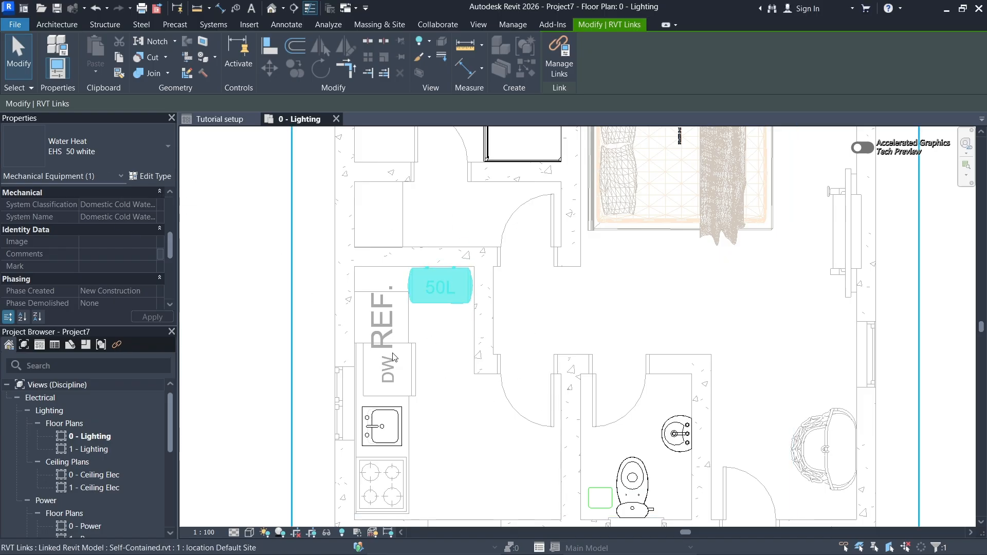
- Select the toilet sink in the upper-left bathroom of the linked Self-Contained (M&P).rvt model, inspect its properties and clear the selection
{"action": "scroll", "coordinate": [394, 358], "scroll_direction": "down", "scroll_amount": 5}
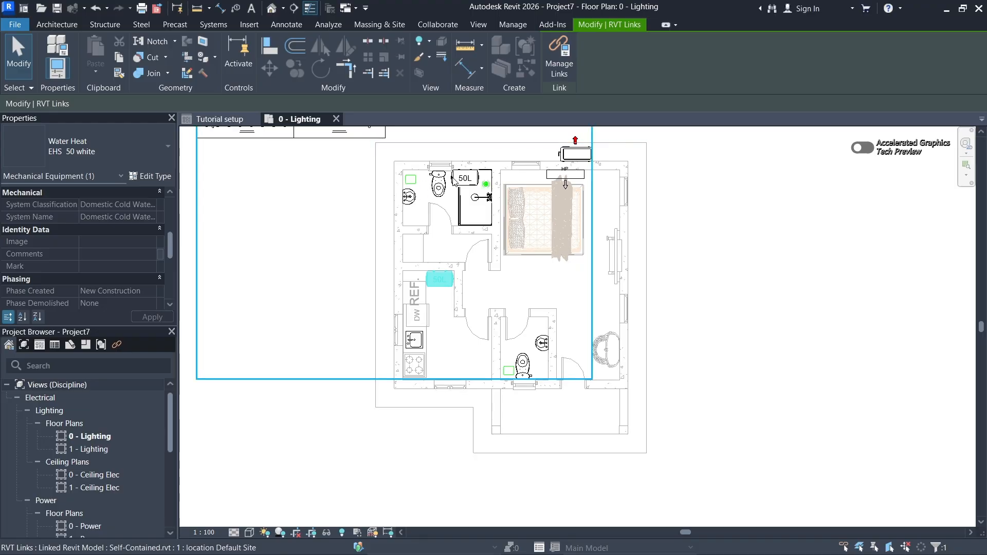
{"action": "middle_click_drag", "start_coordinate": [417, 185], "coordinate": [418, 206]}
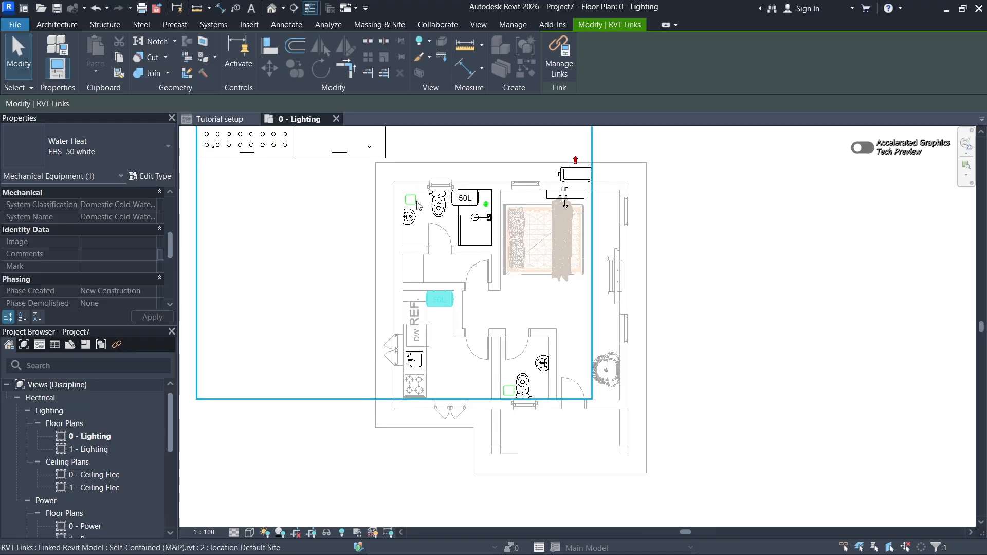
{"action": "scroll", "coordinate": [417, 205], "scroll_direction": "up", "scroll_amount": 3}
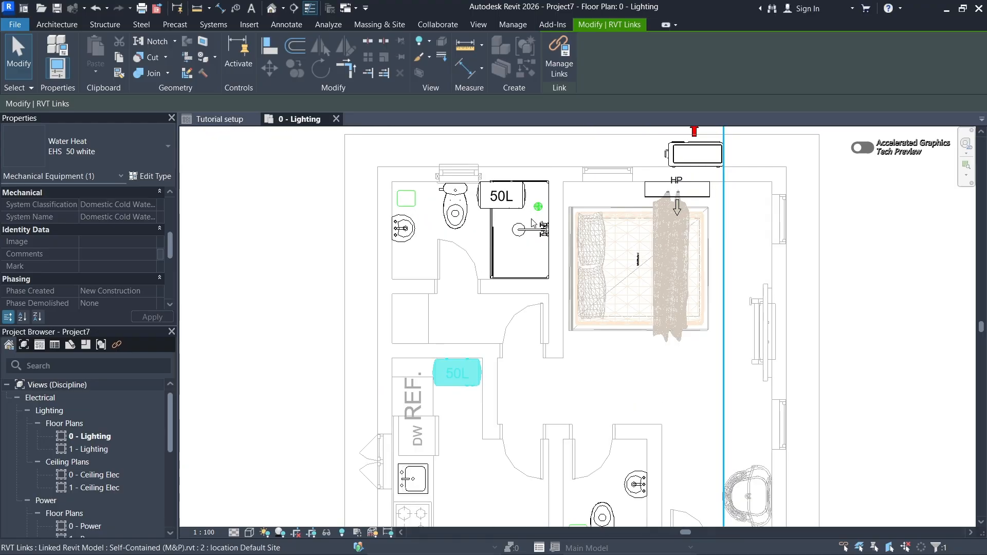
{"action": "key", "text": "Tab"}
{"action": "left_click", "coordinate": [406, 232]}
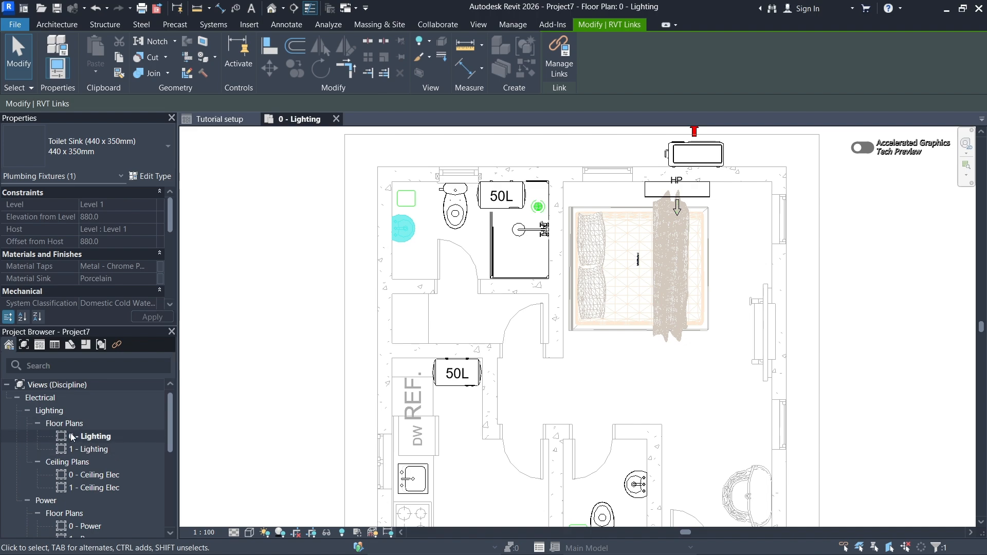
{"action": "left_click", "coordinate": [309, 255]}
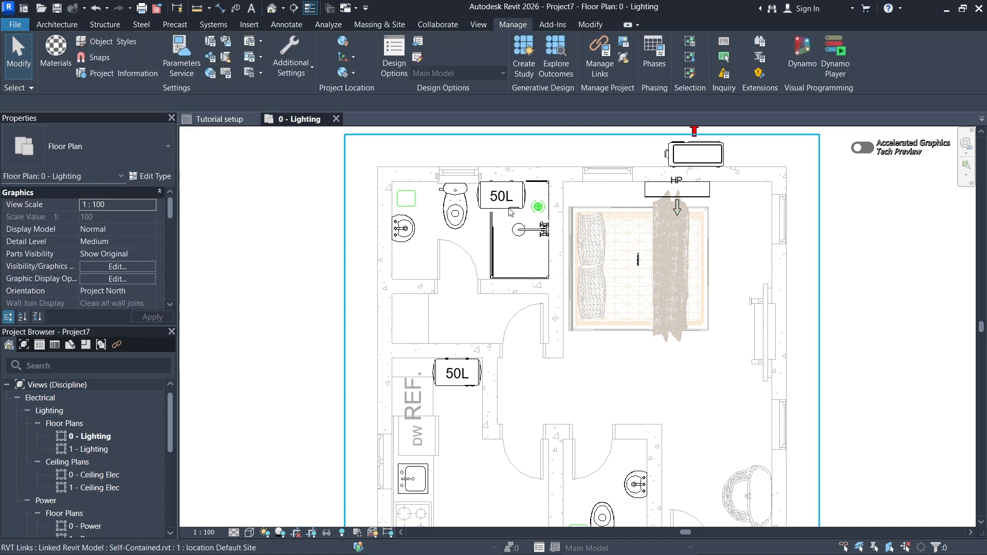
{"action": "scroll", "coordinate": [346, 253], "scroll_direction": "down", "scroll_amount": 2}
{"action": "middle_click_drag", "start_coordinate": [310, 405], "coordinate": [318, 392]}
{"action": "scroll", "coordinate": [383, 306], "scroll_direction": "down", "scroll_amount": 2}
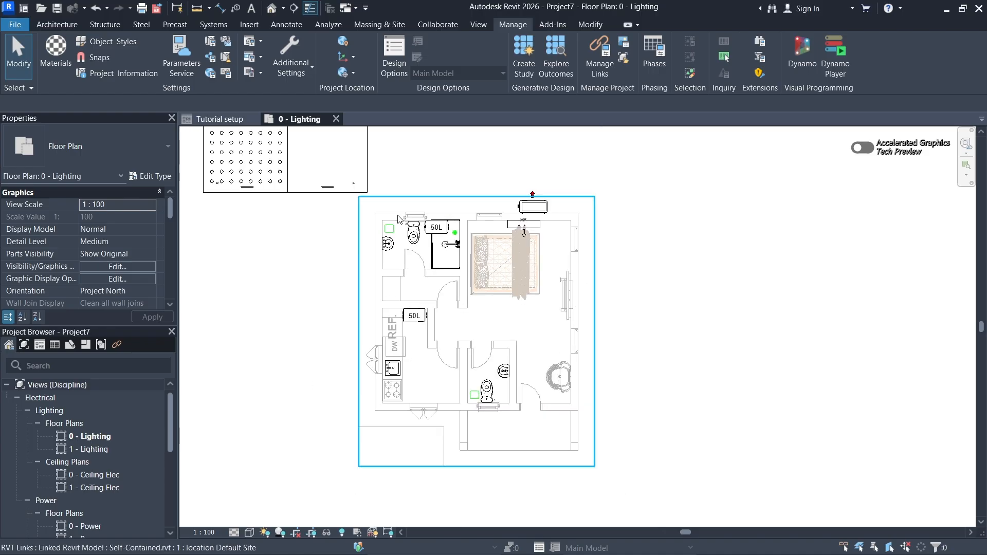
{"action": "scroll", "coordinate": [304, 340], "scroll_direction": "up", "scroll_amount": 1}
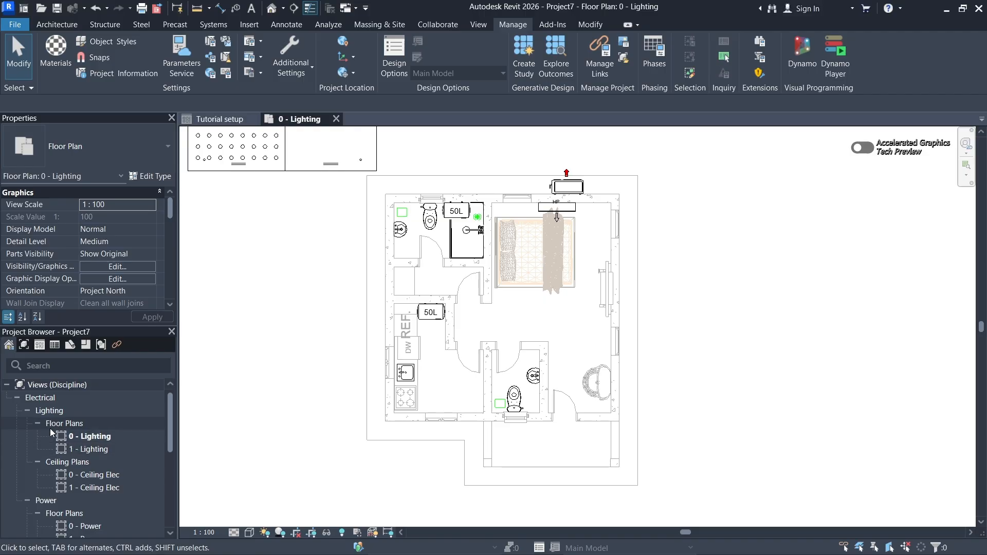
- Open the 1 - Lighting floor plan and the 0 - Ceiling Elec ceiling plan for viewing, and close both views to return to 0 - Lighting
{"action": "double_click", "coordinate": [91, 451]}
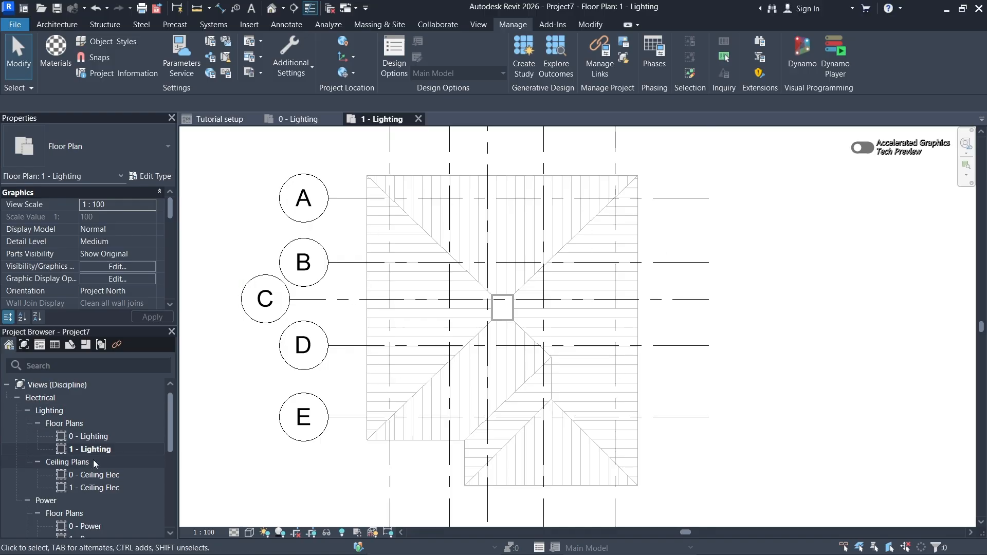
{"action": "scroll", "coordinate": [93, 459], "scroll_direction": "down", "scroll_amount": 3}
{"action": "double_click", "coordinate": [101, 414]}
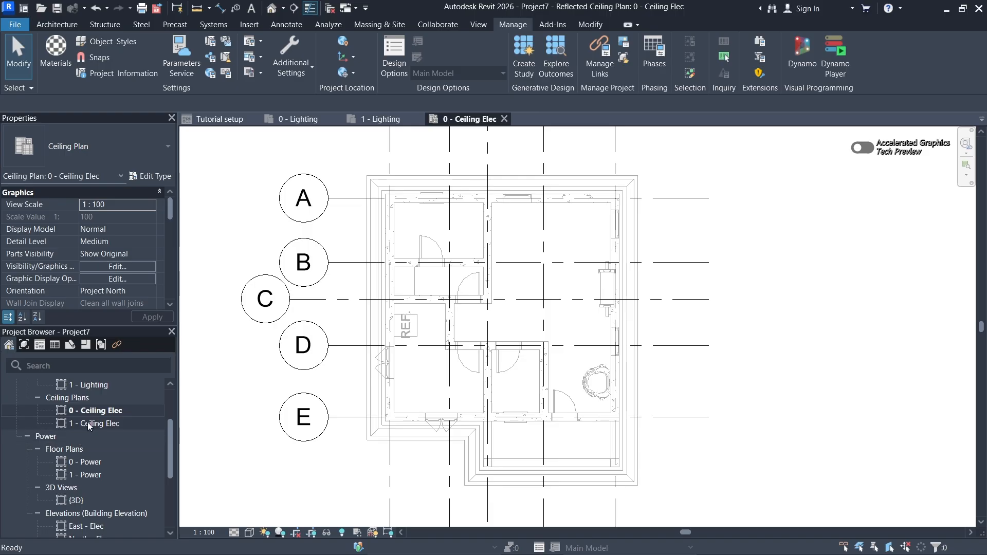
{"action": "scroll", "coordinate": [88, 421], "scroll_direction": "down", "scroll_amount": 3}
{"action": "scroll", "coordinate": [87, 422], "scroll_direction": "up", "scroll_amount": 6}
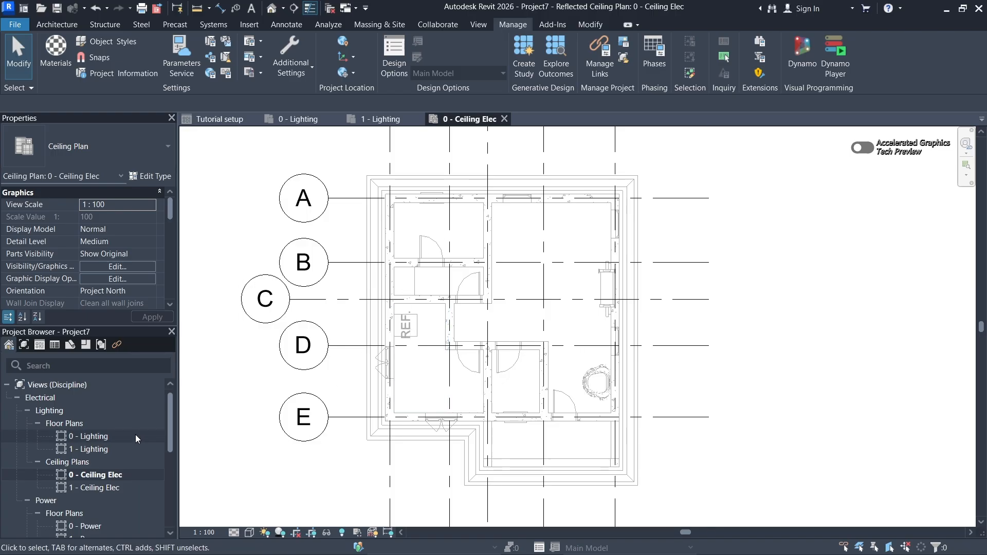
{"action": "scroll", "coordinate": [90, 430], "scroll_direction": "down", "scroll_amount": 2}
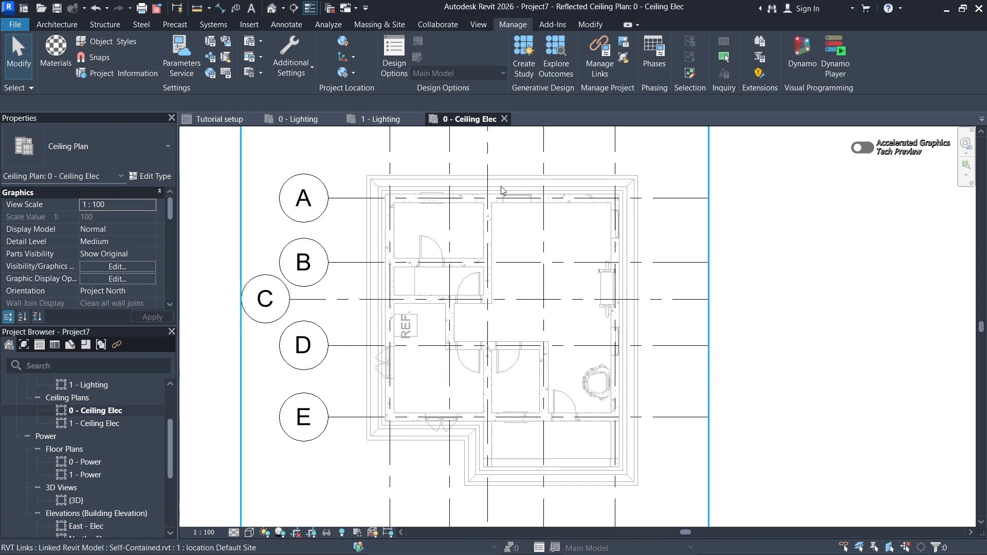
{"action": "left_click", "coordinate": [504, 119]}
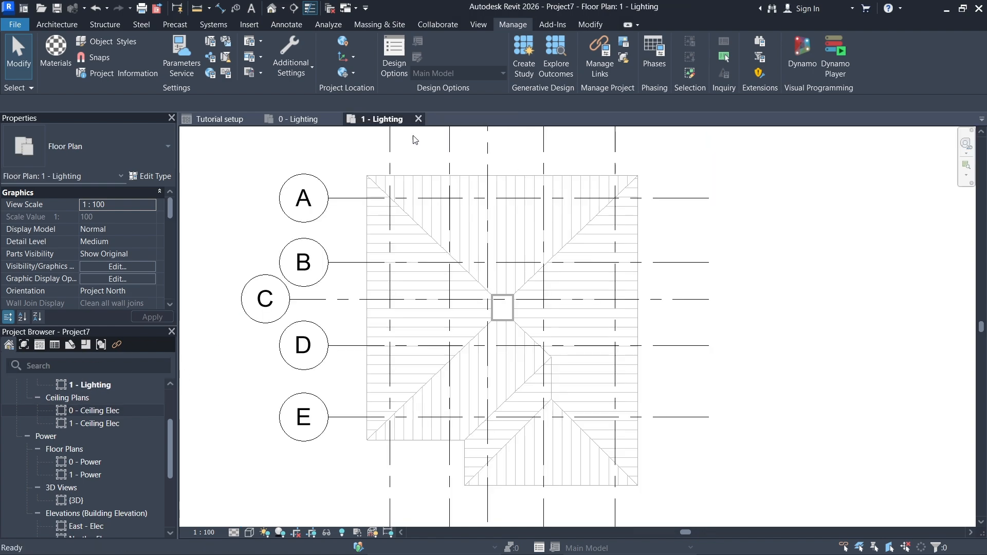
{"action": "left_click", "coordinate": [419, 119]}
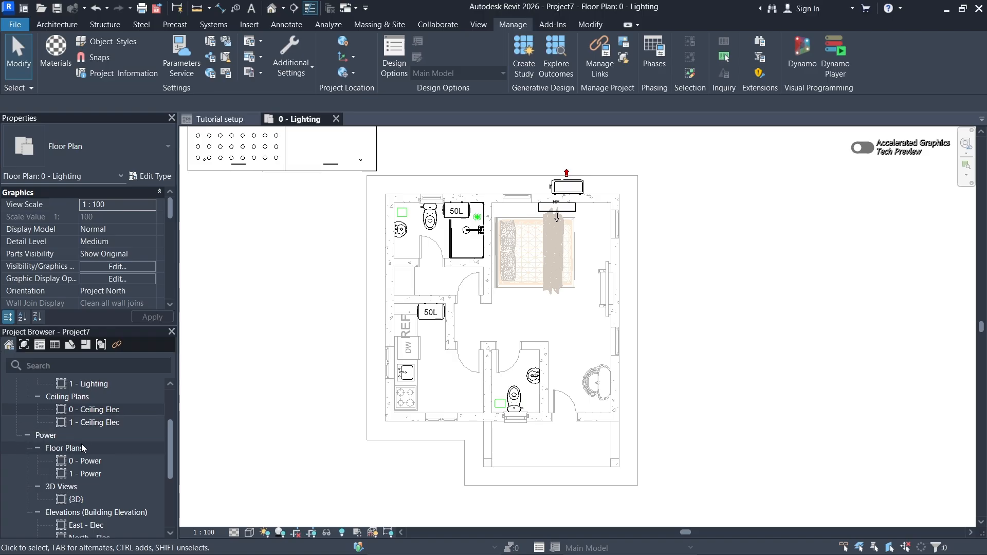
- Look through the Electrical discipline's views and collapse the Lighting and Power groups
{"action": "scroll", "coordinate": [81, 443], "scroll_direction": "down", "scroll_amount": 2}
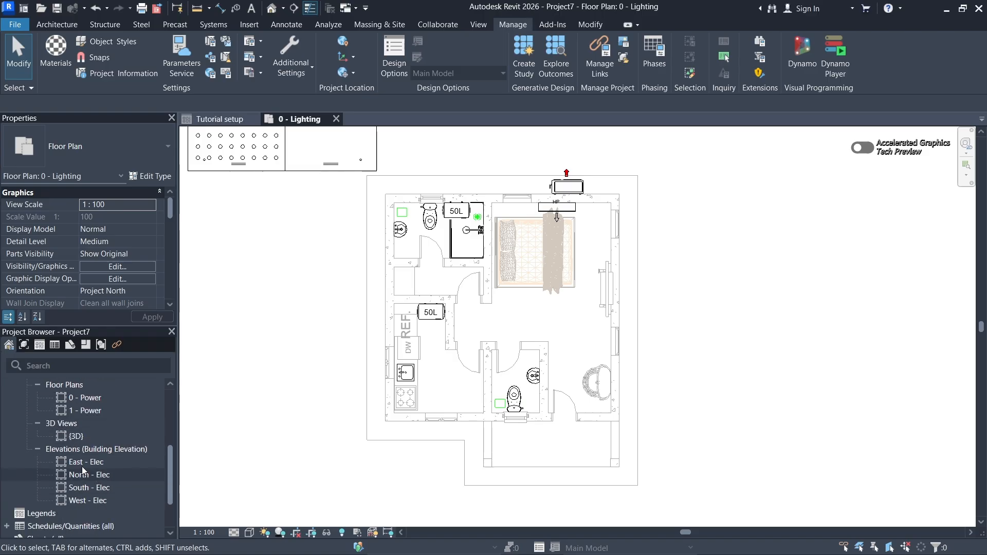
{"action": "scroll", "coordinate": [86, 446], "scroll_direction": "down", "scroll_amount": 2}
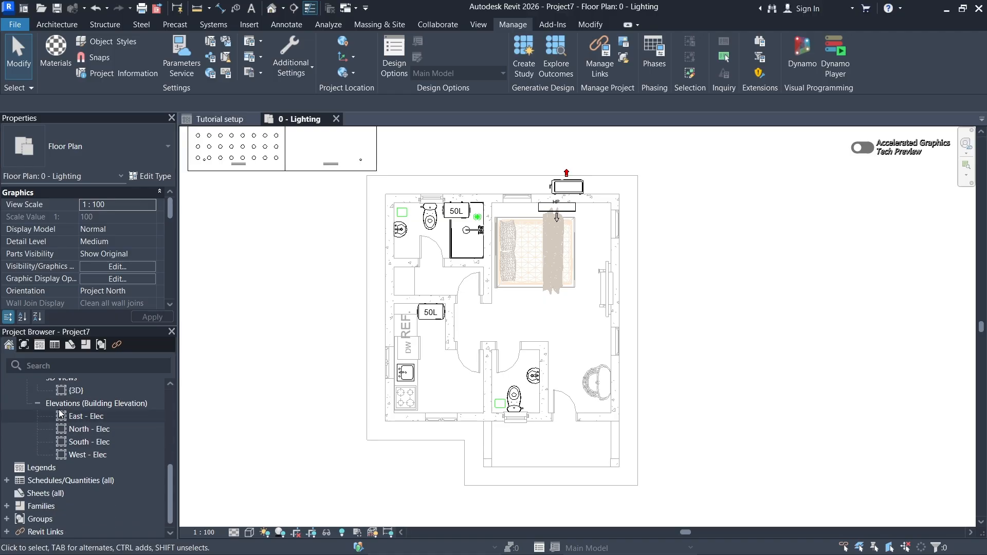
{"action": "scroll", "coordinate": [64, 433], "scroll_direction": "up", "scroll_amount": 5}
{"action": "scroll", "coordinate": [71, 462], "scroll_direction": "up", "scroll_amount": 2}
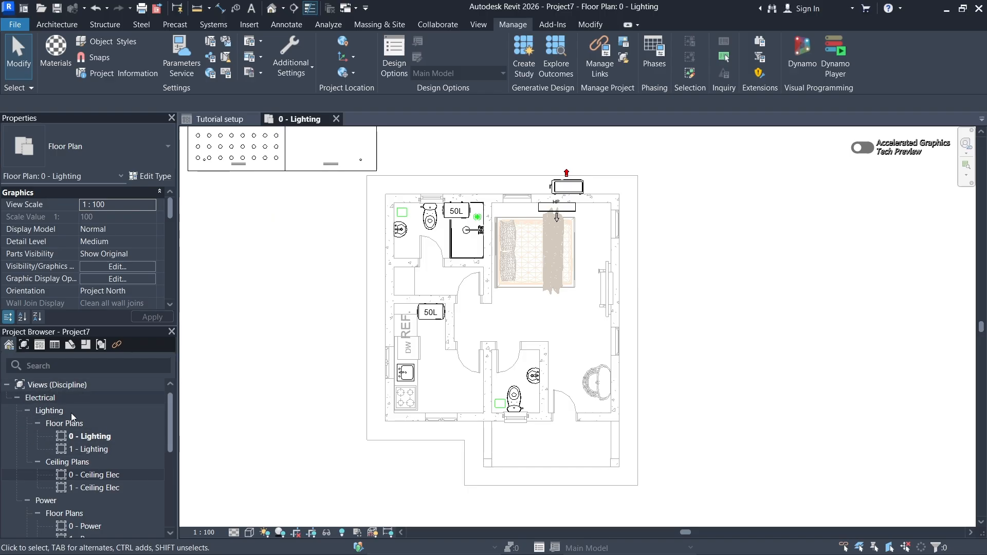
{"action": "left_click", "coordinate": [25, 412]}
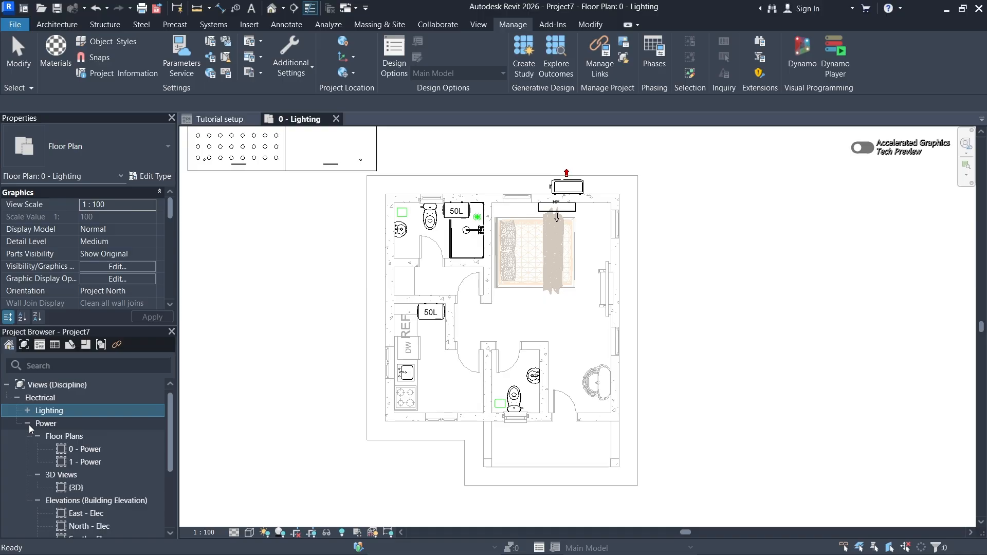
{"action": "left_click", "coordinate": [29, 425]}
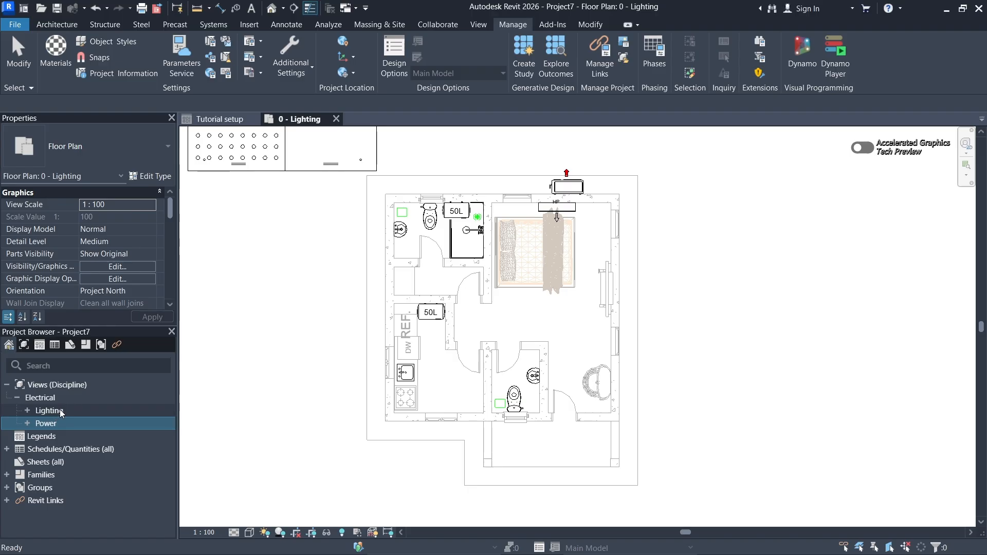
- Expand the Power group, review its floor plans, 3D view and elevations, and examine the elevation markers around the 0 - Lighting plan
{"action": "left_click", "coordinate": [27, 422]}
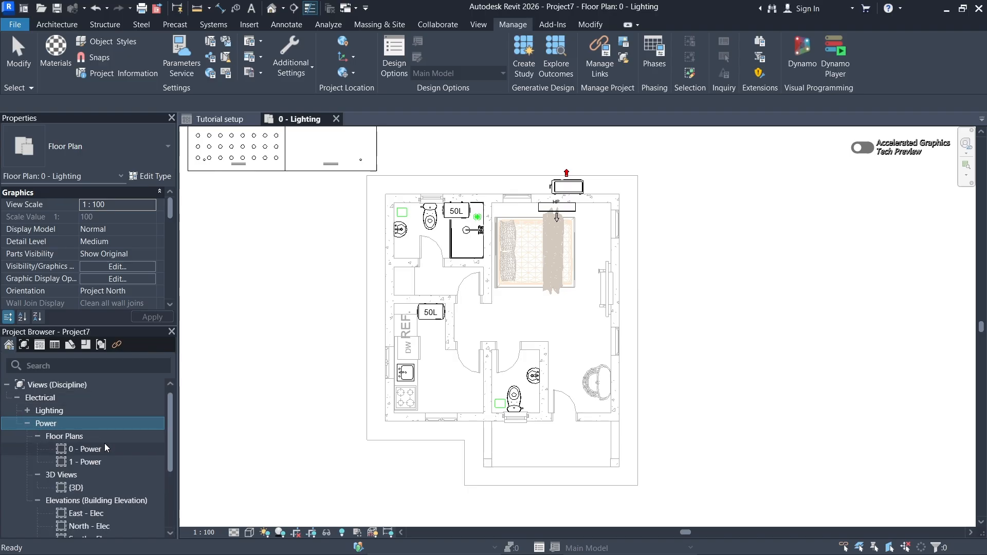
{"action": "scroll", "coordinate": [76, 447], "scroll_direction": "down", "scroll_amount": 3}
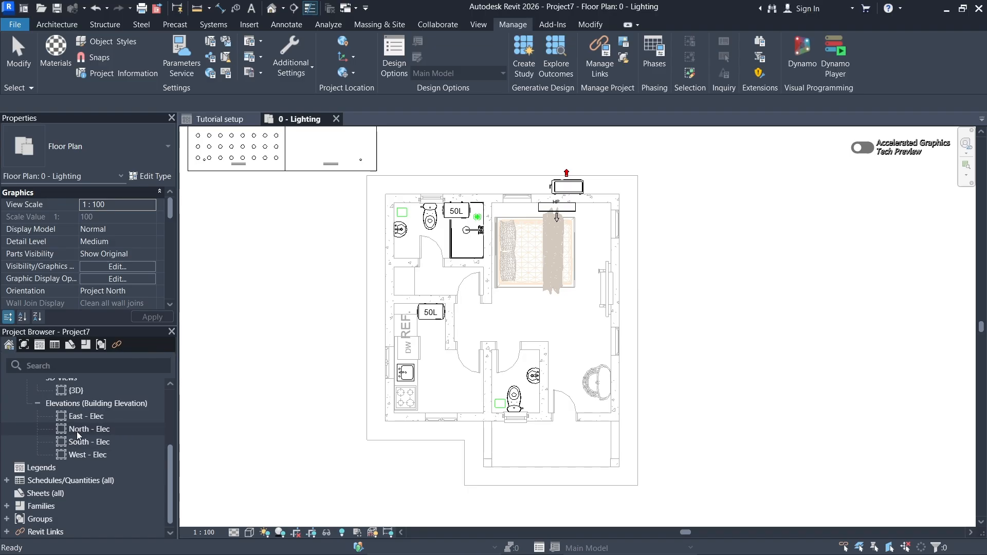
{"action": "scroll", "coordinate": [77, 437], "scroll_direction": "up", "scroll_amount": 3}
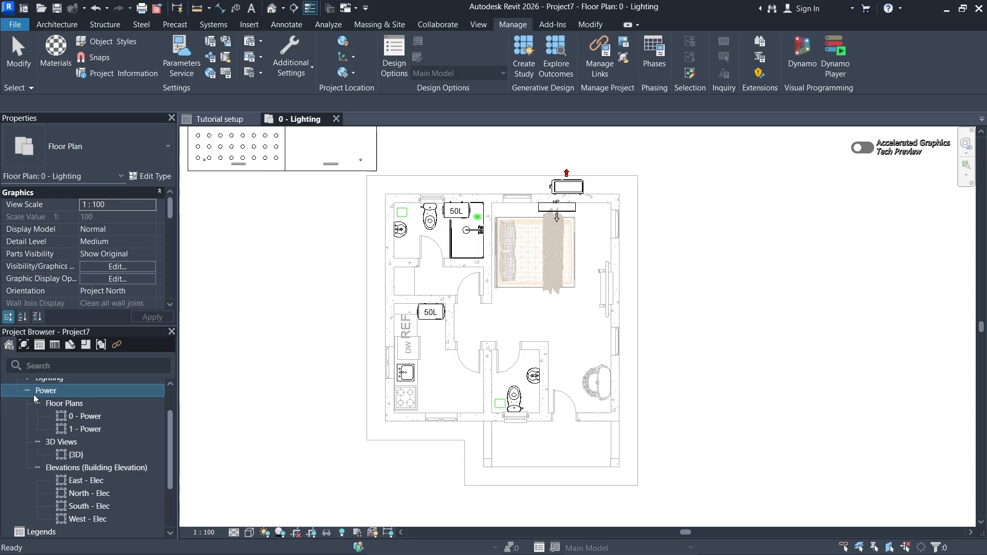
{"action": "scroll", "coordinate": [39, 394], "scroll_direction": "up", "scroll_amount": 2}
{"action": "scroll", "coordinate": [40, 419], "scroll_direction": "down", "scroll_amount": 3}
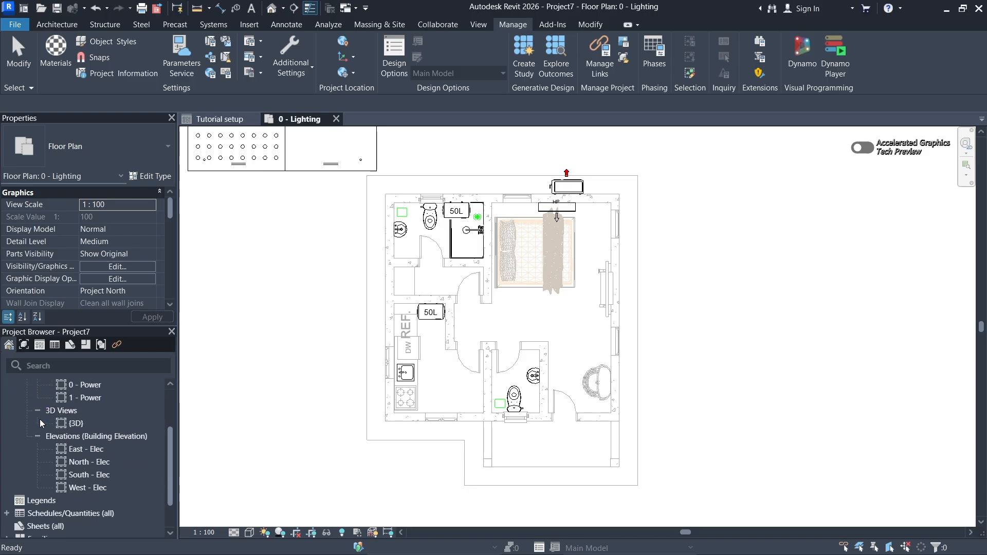
{"action": "scroll", "coordinate": [29, 401], "scroll_direction": "up", "scroll_amount": 3}
{"action": "left_click", "coordinate": [27, 423]}
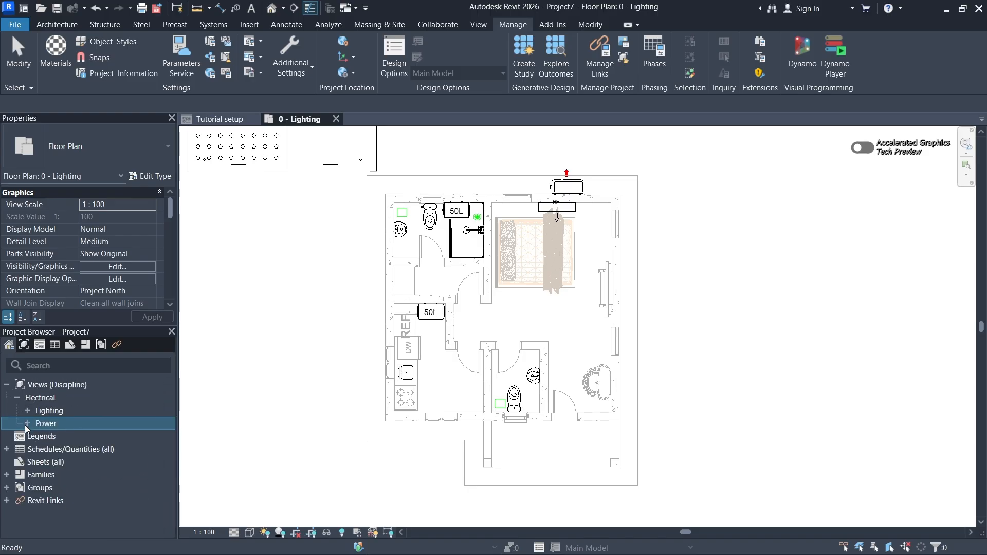
{"action": "left_click", "coordinate": [24, 424]}
{"action": "scroll", "coordinate": [56, 405], "scroll_direction": "down", "scroll_amount": 3}
{"action": "scroll", "coordinate": [37, 411], "scroll_direction": "up", "scroll_amount": 2}
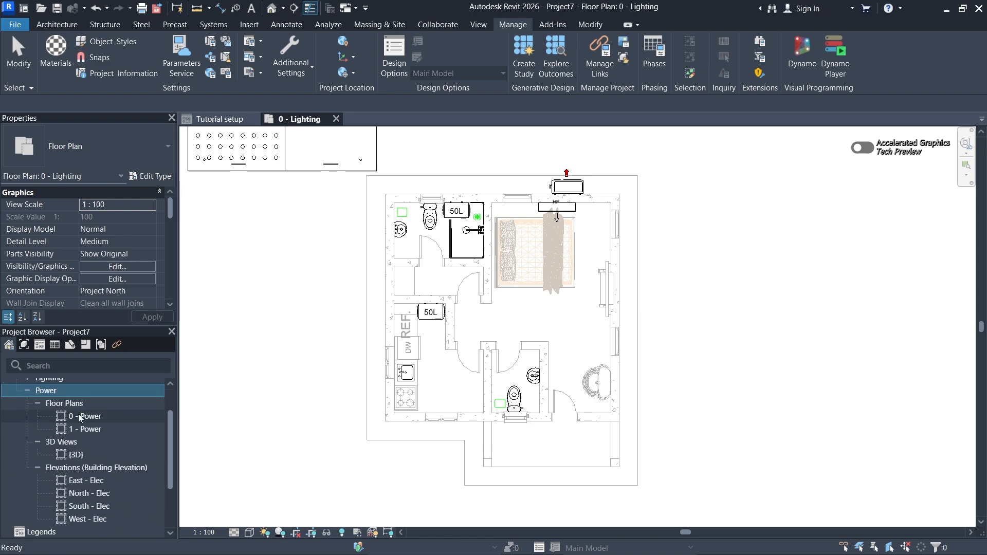
{"action": "scroll", "coordinate": [62, 421], "scroll_direction": "down", "scroll_amount": 2}
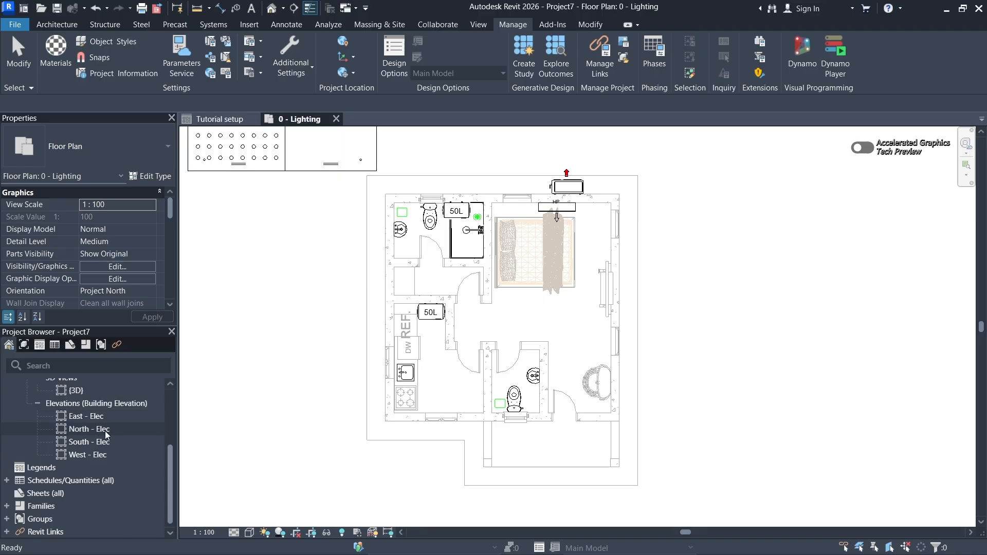
{"action": "scroll", "coordinate": [449, 325], "scroll_direction": "down", "scroll_amount": 3}
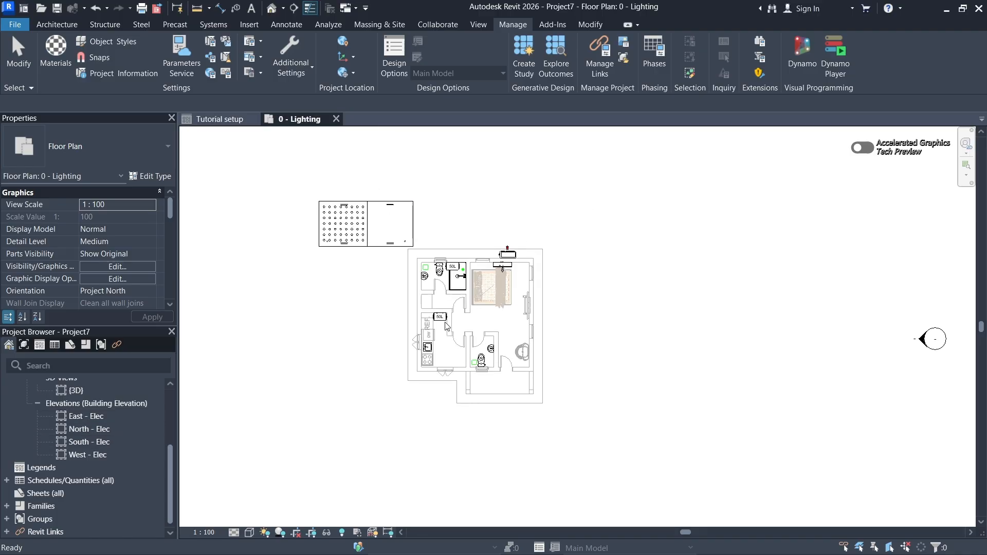
{"action": "scroll", "coordinate": [445, 324], "scroll_direction": "down", "scroll_amount": 3}
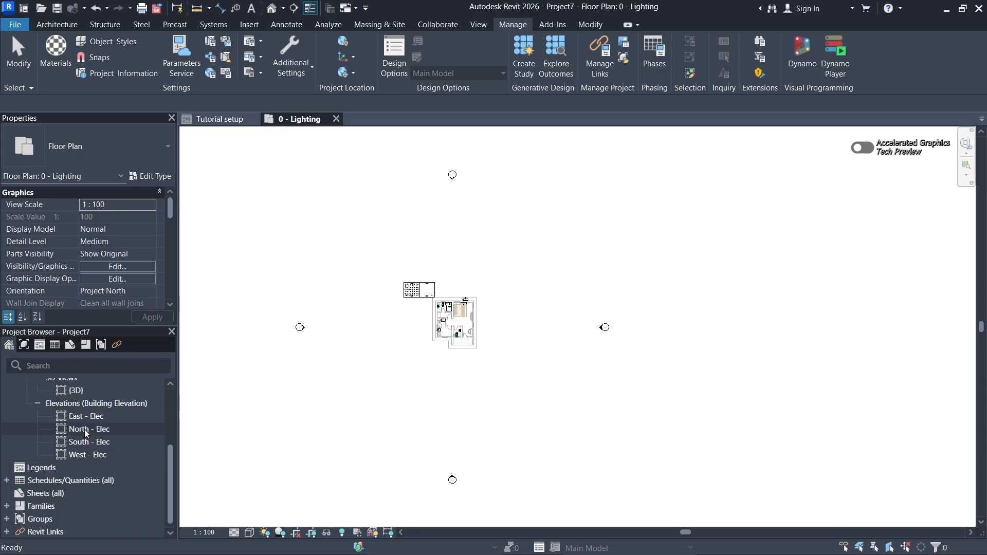
{"action": "scroll", "coordinate": [415, 336], "scroll_direction": "up", "scroll_amount": 2}
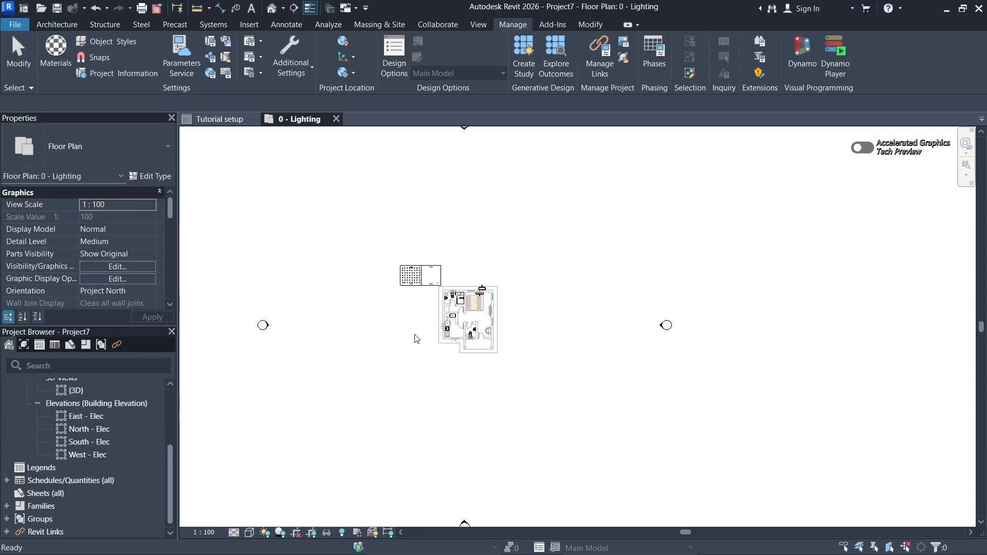
- Open the East - Elec building elevation and examine the project levels against the linked model's levels
{"action": "double_click", "coordinate": [99, 420]}
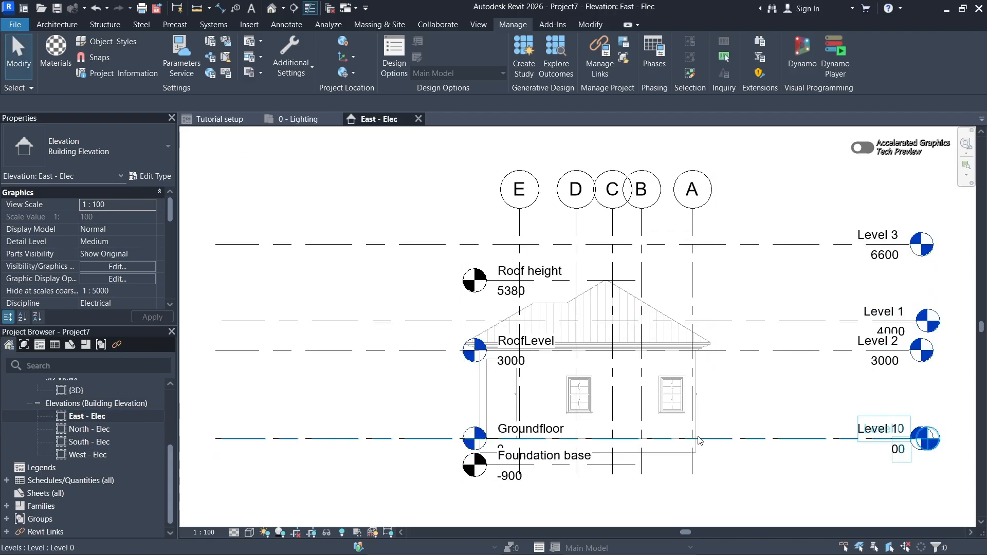
{"action": "middle_click_drag", "start_coordinate": [699, 441], "coordinate": [634, 416]}
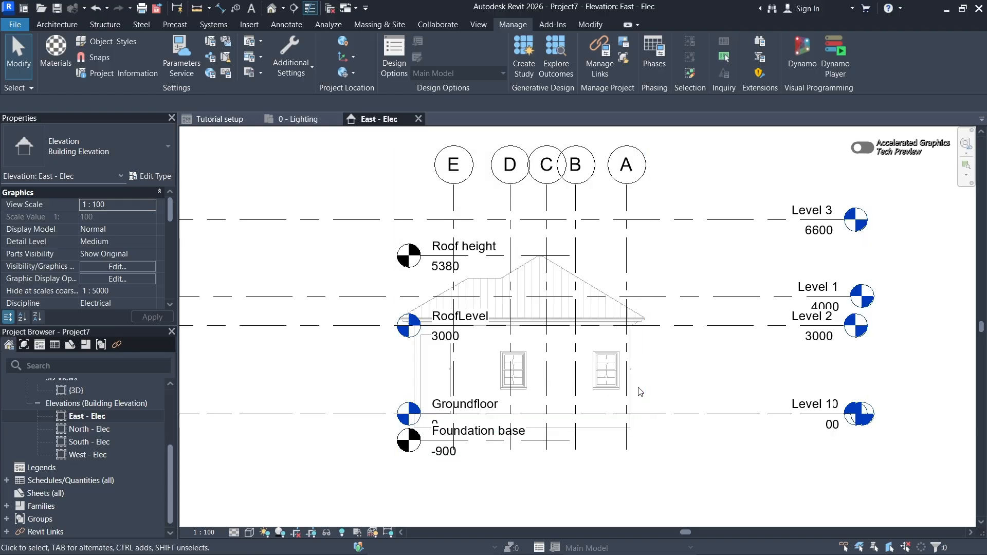
{"action": "middle_click_drag", "start_coordinate": [651, 361], "coordinate": [660, 313]}
{"action": "scroll", "coordinate": [710, 337], "scroll_direction": "down", "scroll_amount": 2}
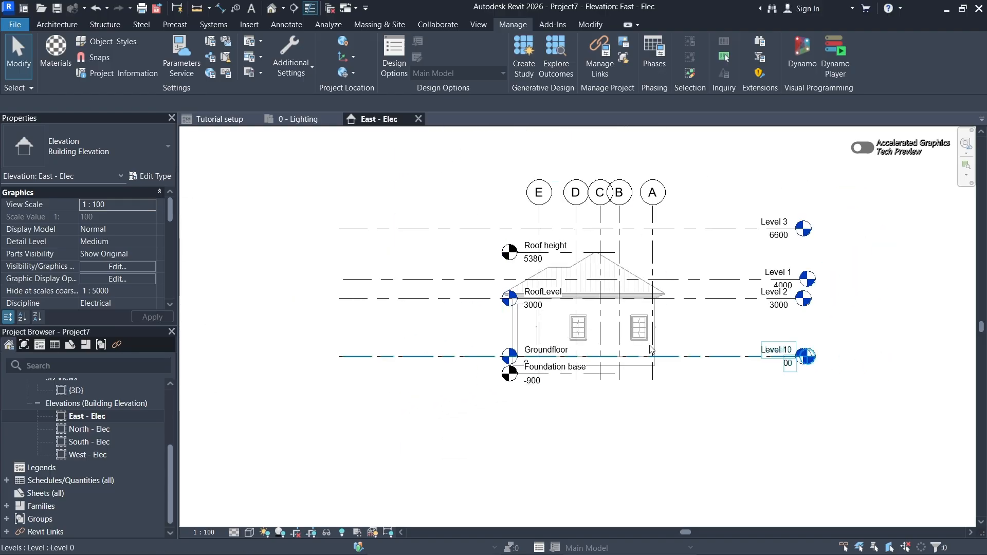
- Examine how the project's levels overlap the levels of the linked models in the East - Elec elevation
{"action": "scroll", "coordinate": [714, 309], "scroll_direction": "up", "scroll_amount": 1}
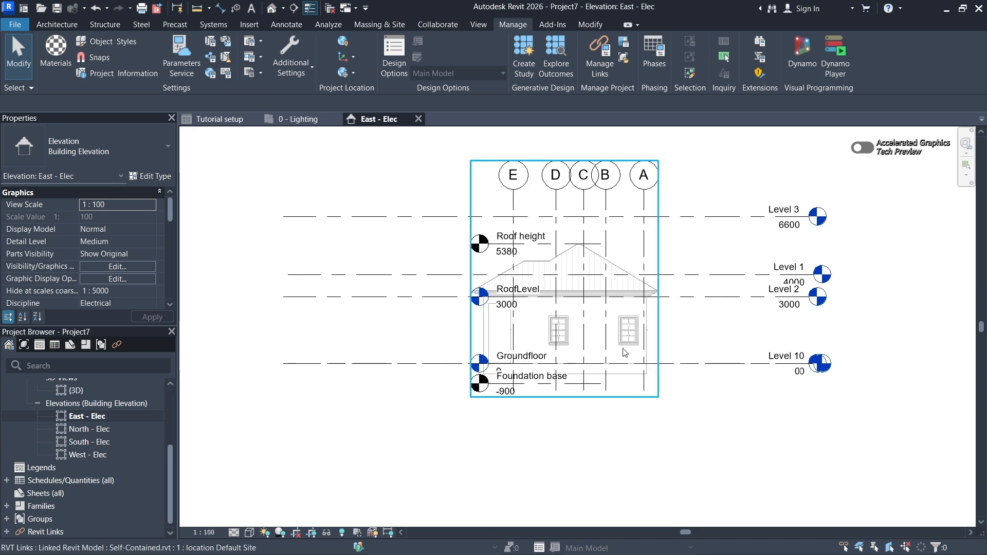
{"action": "middle_click_drag", "start_coordinate": [632, 353], "coordinate": [610, 341]}
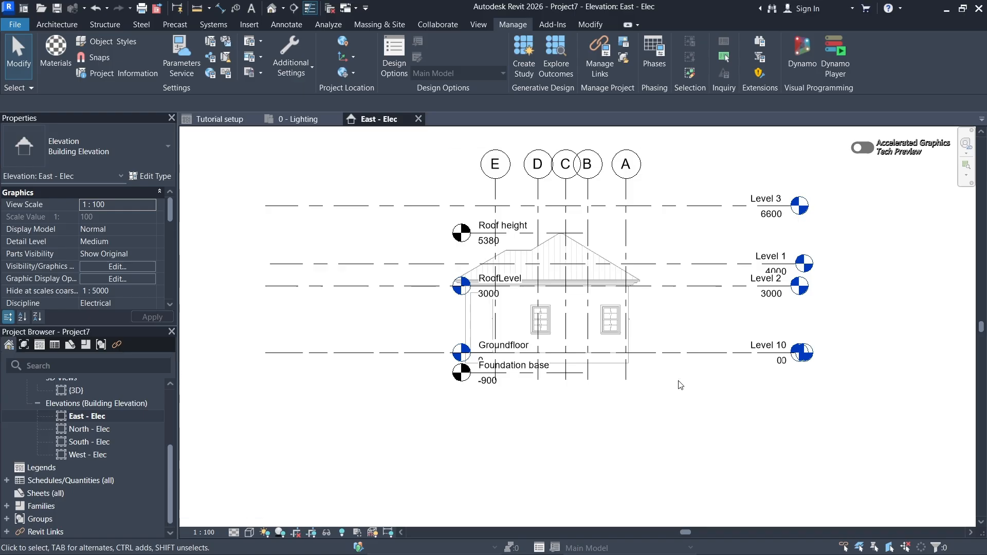
{"action": "scroll", "coordinate": [701, 379], "scroll_direction": "up", "scroll_amount": 2}
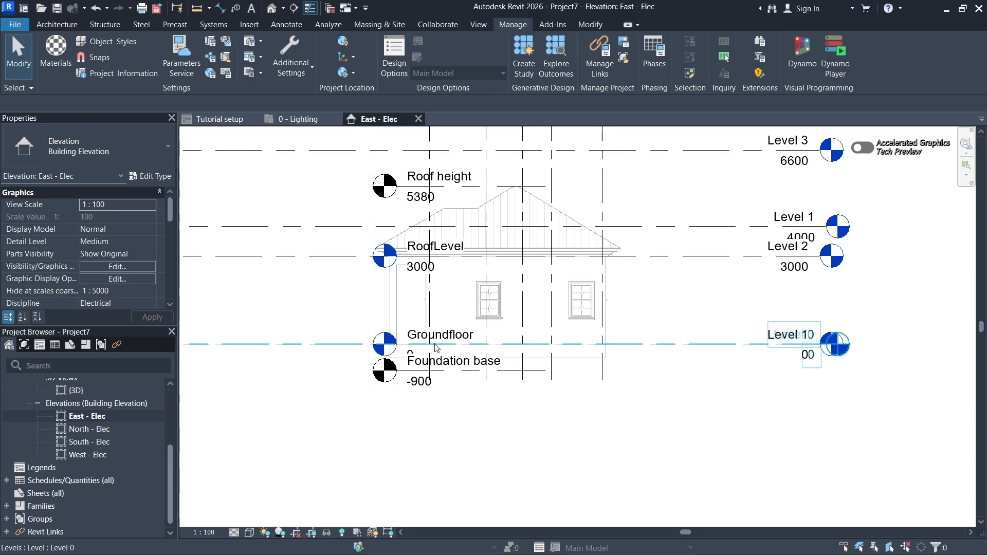
{"action": "middle_click_drag", "start_coordinate": [439, 349], "coordinate": [511, 342]}
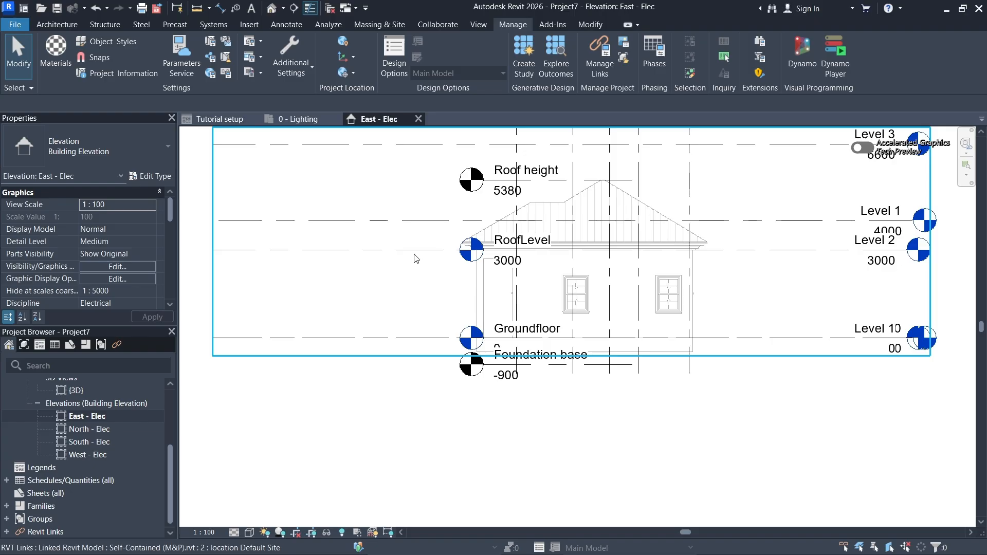
{"action": "middle_click_drag", "start_coordinate": [484, 275], "coordinate": [467, 267]}
{"action": "scroll", "coordinate": [467, 266], "scroll_direction": "down", "scroll_amount": 1}
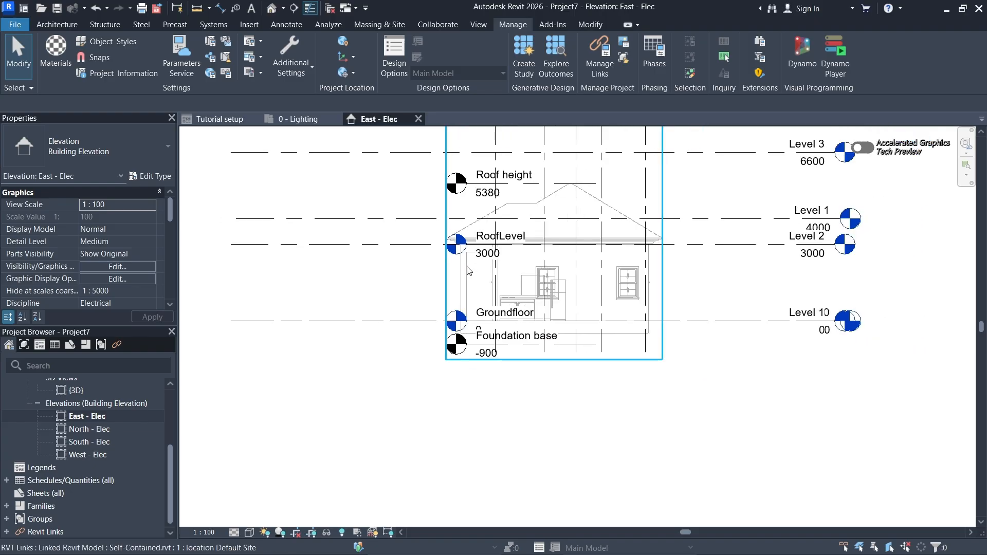
{"action": "scroll", "coordinate": [562, 324], "scroll_direction": "up", "scroll_amount": 1}
{"action": "middle_click_drag", "start_coordinate": [567, 326], "coordinate": [560, 324]}
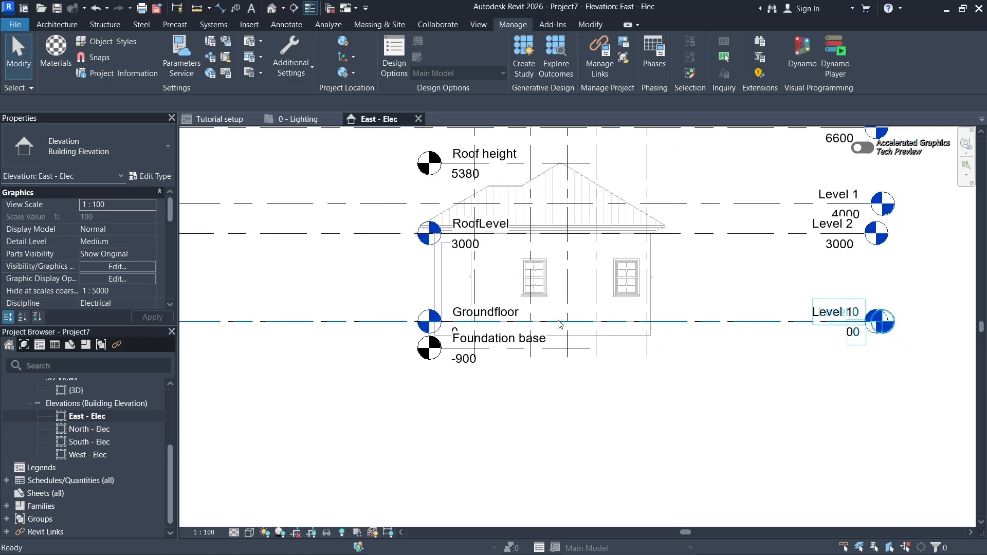
- Extend the head ends of the project's Level 0 and Level 1 lines outward, clear of the linked model's level heads
{"action": "middle_click_drag", "start_coordinate": [830, 323], "coordinate": [522, 388]}
{"action": "left_click", "coordinate": [767, 330]}
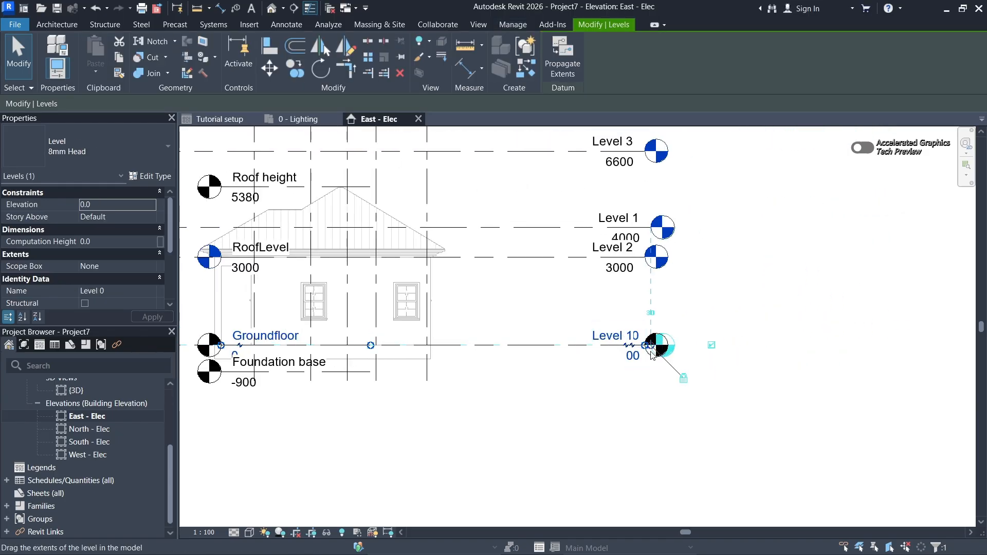
{"action": "left_click_drag", "start_coordinate": [650, 349], "coordinate": [859, 345]}
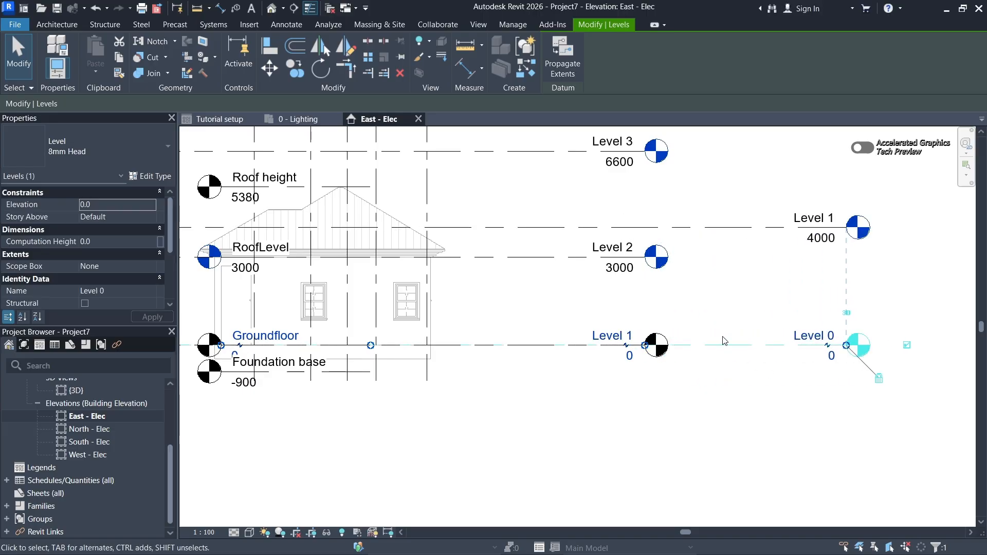
{"action": "scroll", "coordinate": [760, 289], "scroll_direction": "down", "scroll_amount": 3}
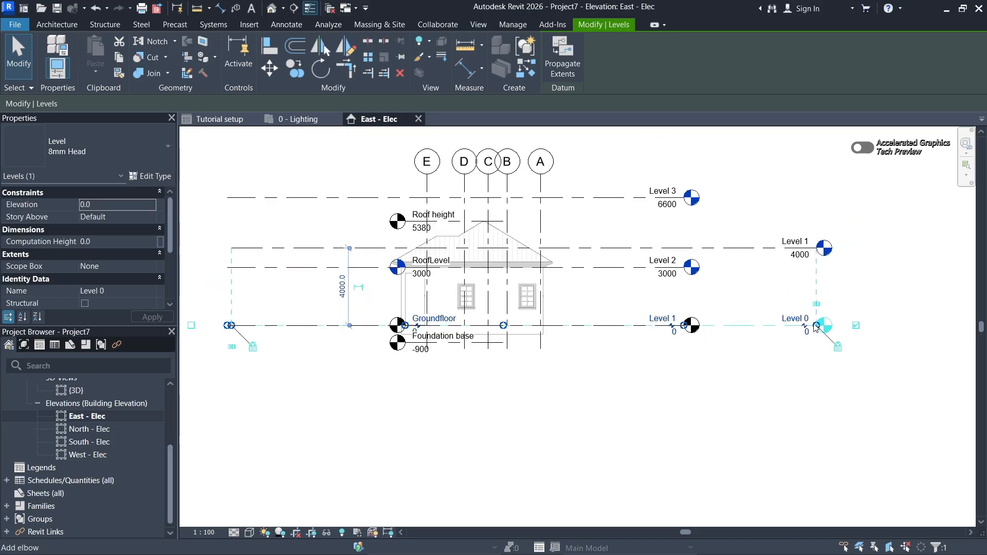
{"action": "left_click", "coordinate": [746, 395]}
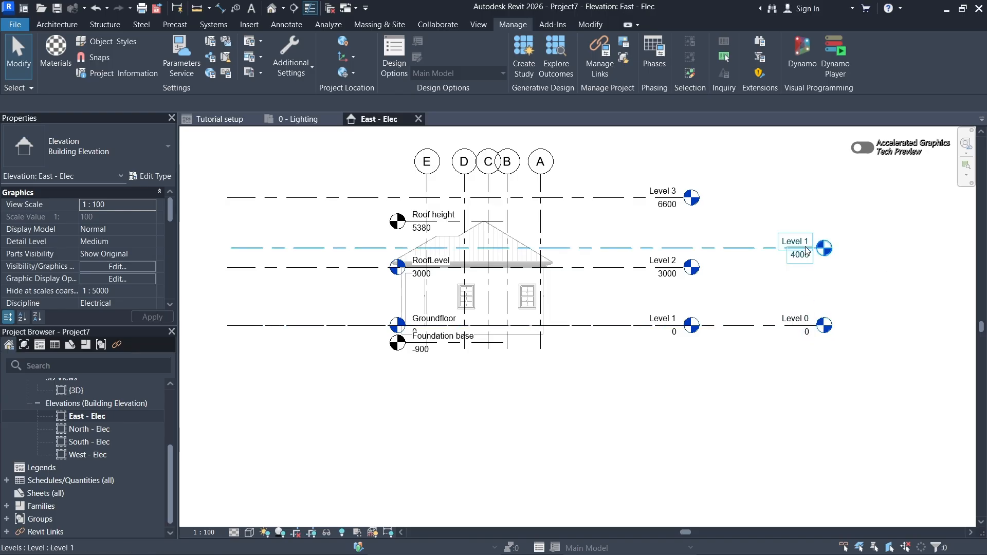
- Select the Self-Contained (M&P).rvt link by its Level 3 head and compare its levels with the architectural link's and the project's
{"action": "middle_click_drag", "start_coordinate": [589, 383], "coordinate": [604, 381]}
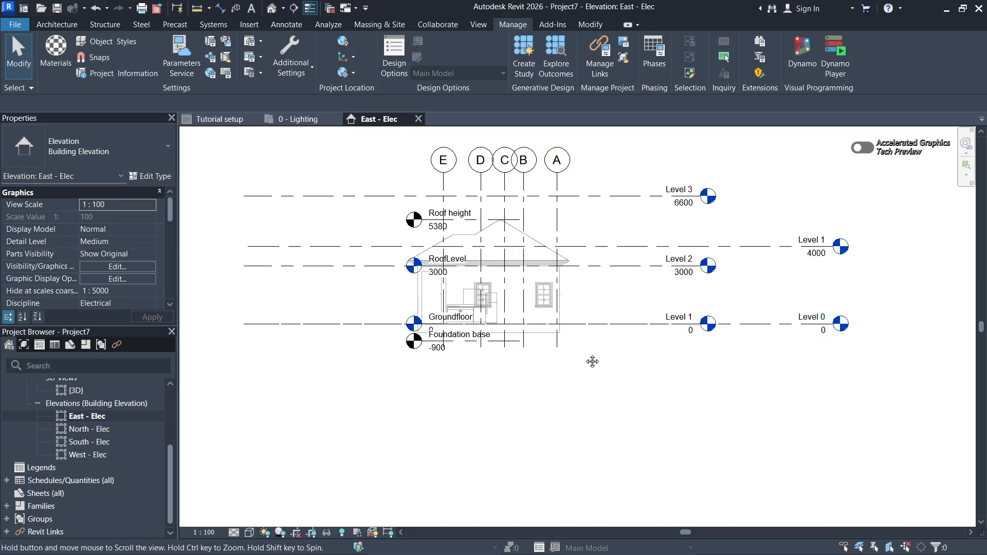
{"action": "scroll", "coordinate": [452, 227], "scroll_direction": "up", "scroll_amount": 2}
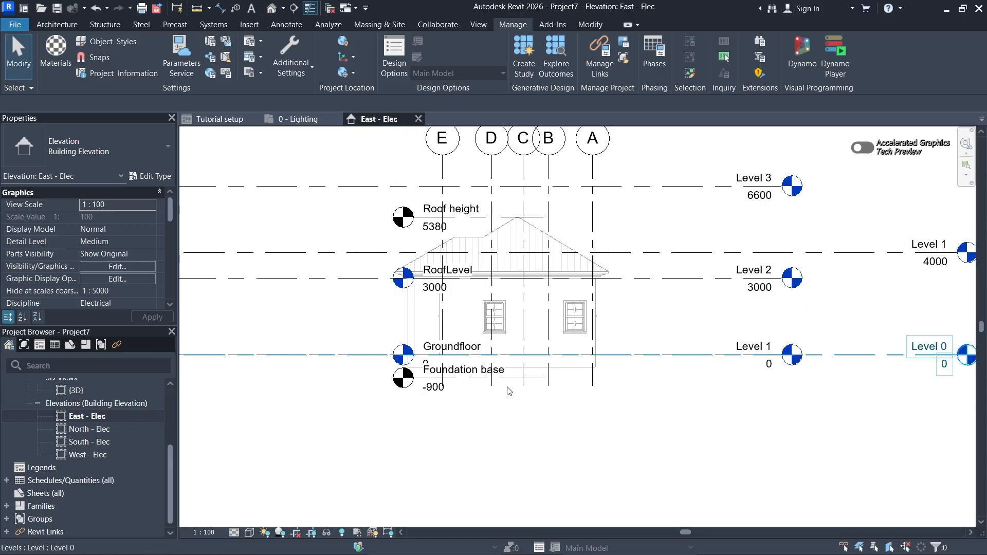
{"action": "middle_click_drag", "start_coordinate": [617, 348], "coordinate": [570, 355]}
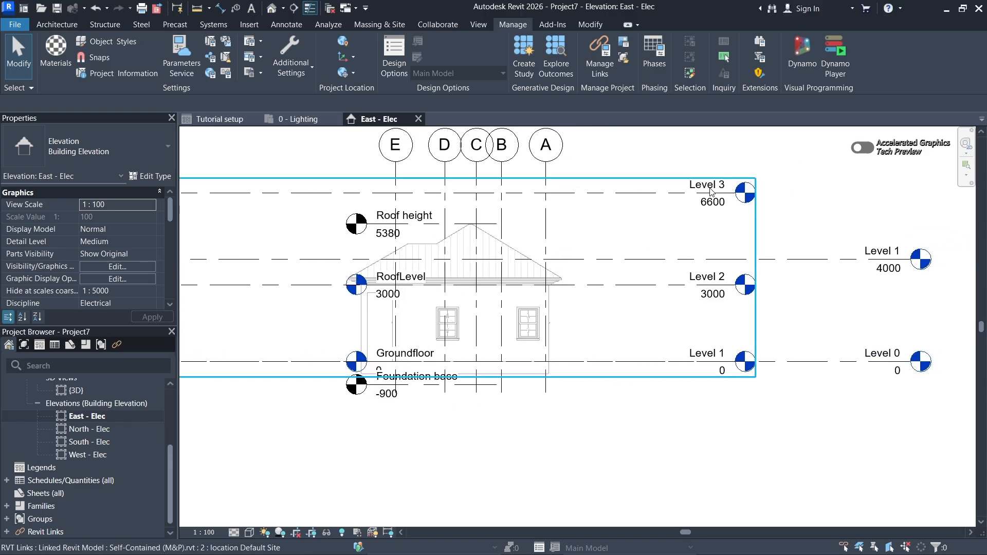
{"action": "left_click", "coordinate": [742, 195]}
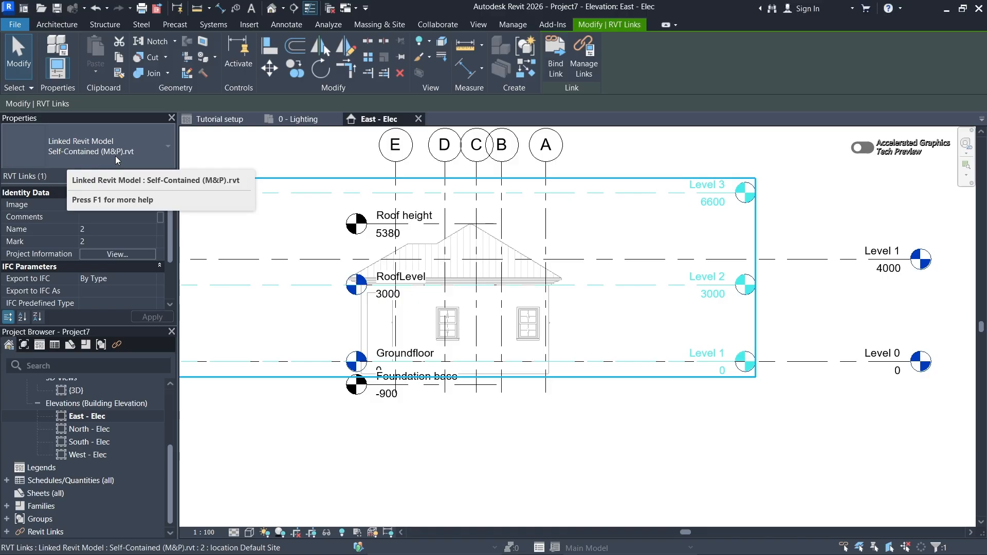
{"action": "left_click", "coordinate": [689, 229]}
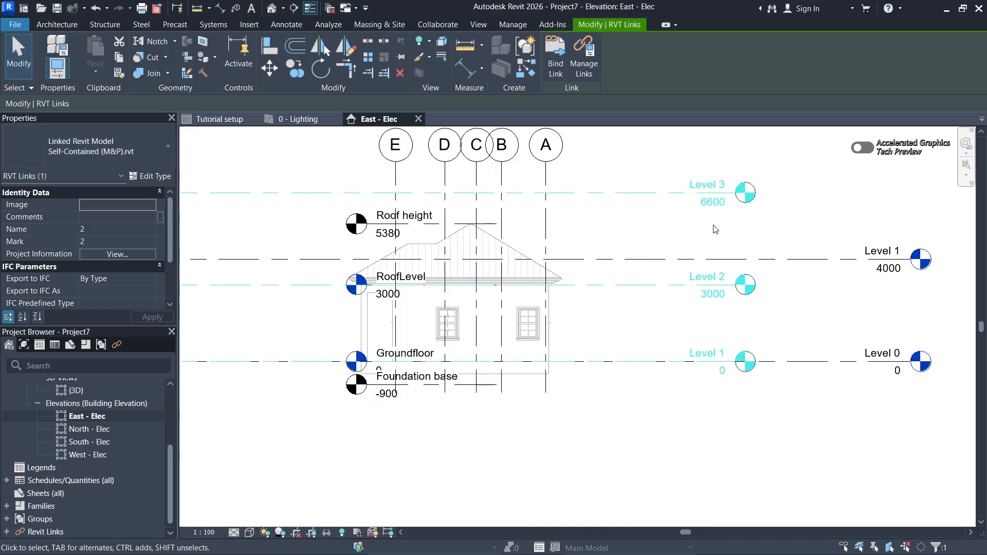
{"action": "middle_click_drag", "start_coordinate": [720, 231], "coordinate": [723, 231]}
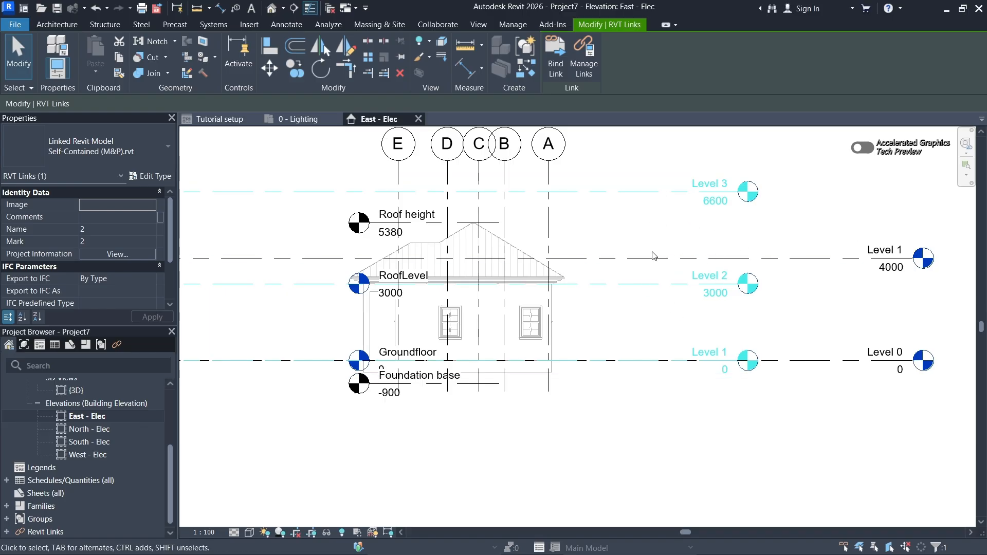
{"action": "middle_click_drag", "start_coordinate": [637, 310], "coordinate": [632, 307]}
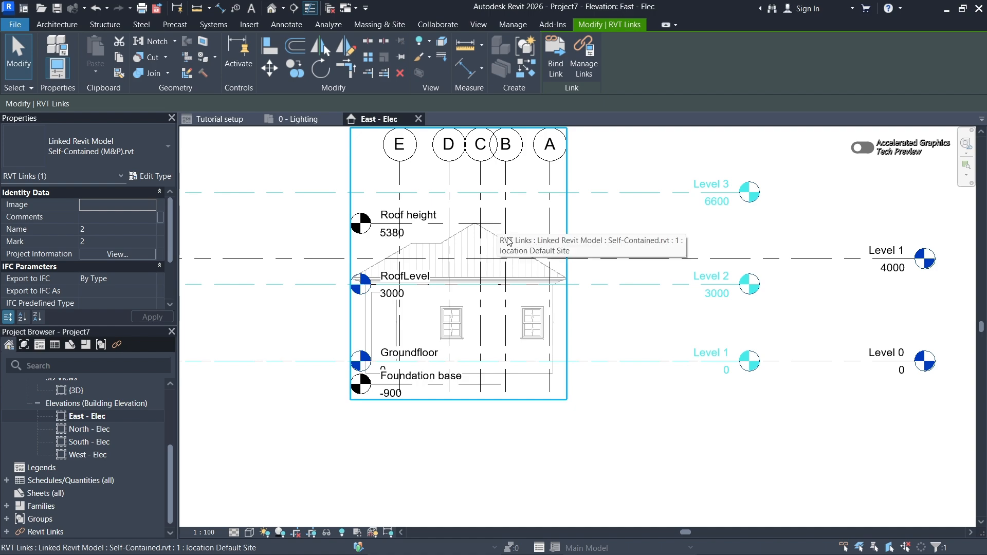
{"action": "scroll", "coordinate": [545, 295], "scroll_direction": "down", "scroll_amount": 1}
{"action": "middle_click_drag", "start_coordinate": [570, 319], "coordinate": [505, 284]}
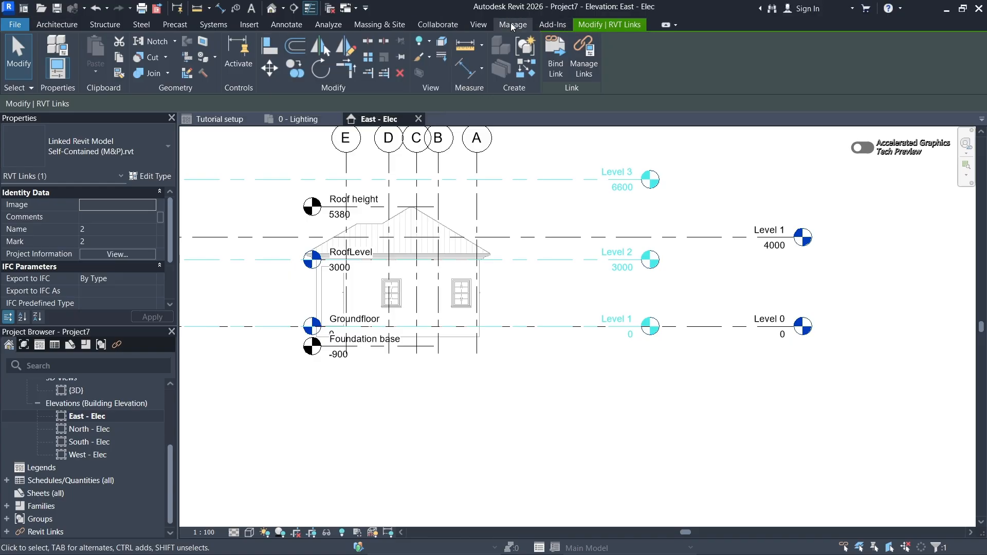
- Align the project's Level 1 with the linked M&P model's Level 2 at 3000, leaving the alignment unlocked
{"action": "left_click", "coordinate": [270, 49]}
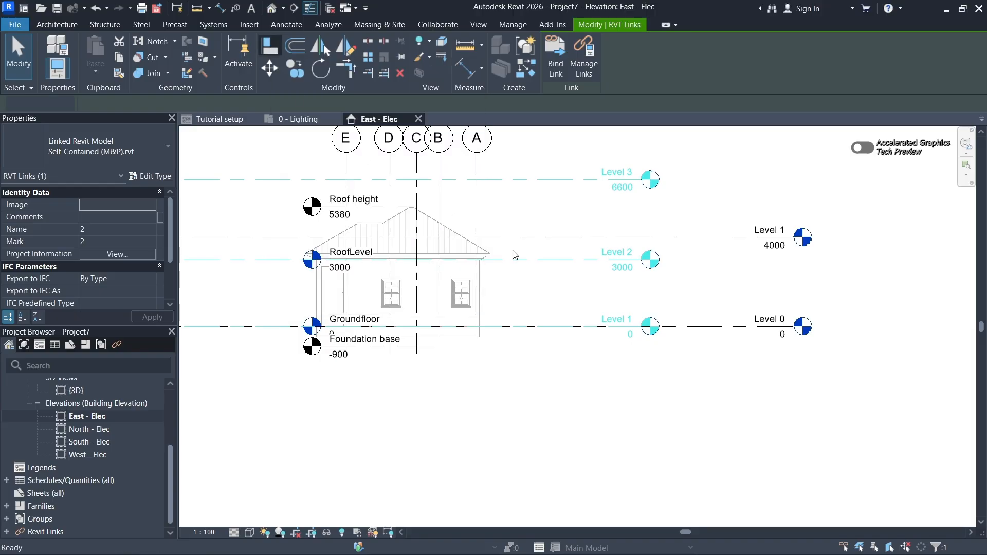
{"action": "middle_click_drag", "start_coordinate": [529, 275], "coordinate": [559, 276]}
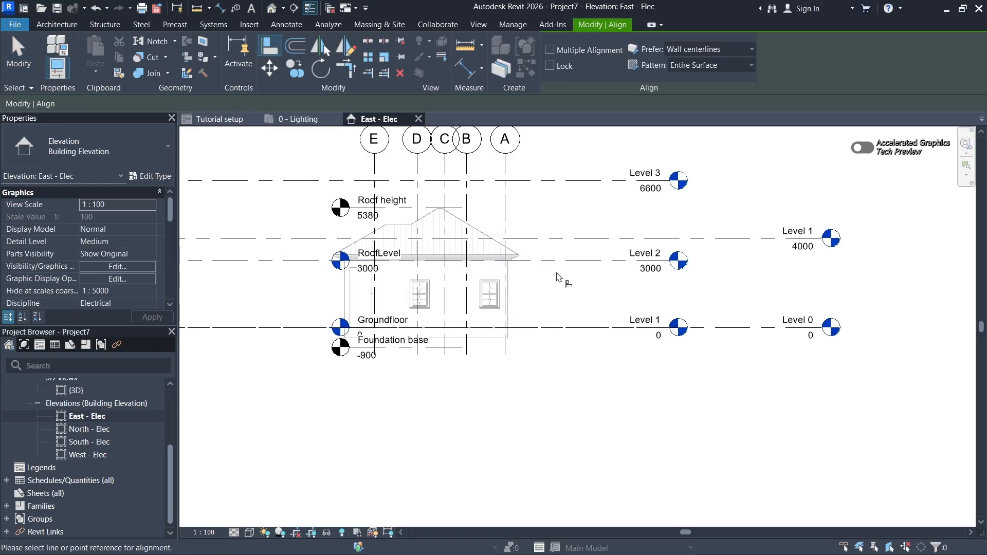
{"action": "scroll", "coordinate": [595, 296], "scroll_direction": "down", "scroll_amount": 1}
{"action": "scroll", "coordinate": [612, 309], "scroll_direction": "up", "scroll_amount": 2}
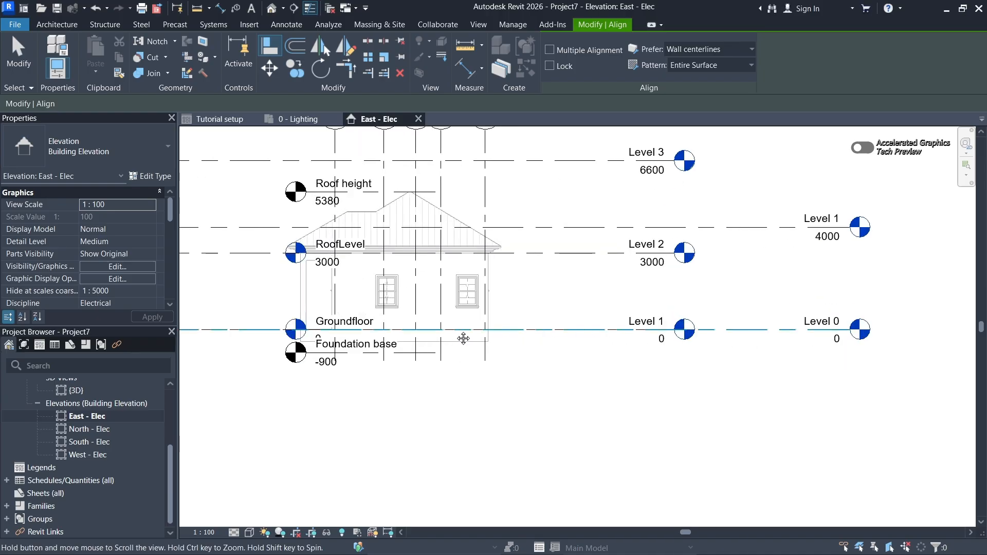
{"action": "middle_click_drag", "start_coordinate": [294, 335], "coordinate": [390, 321]}
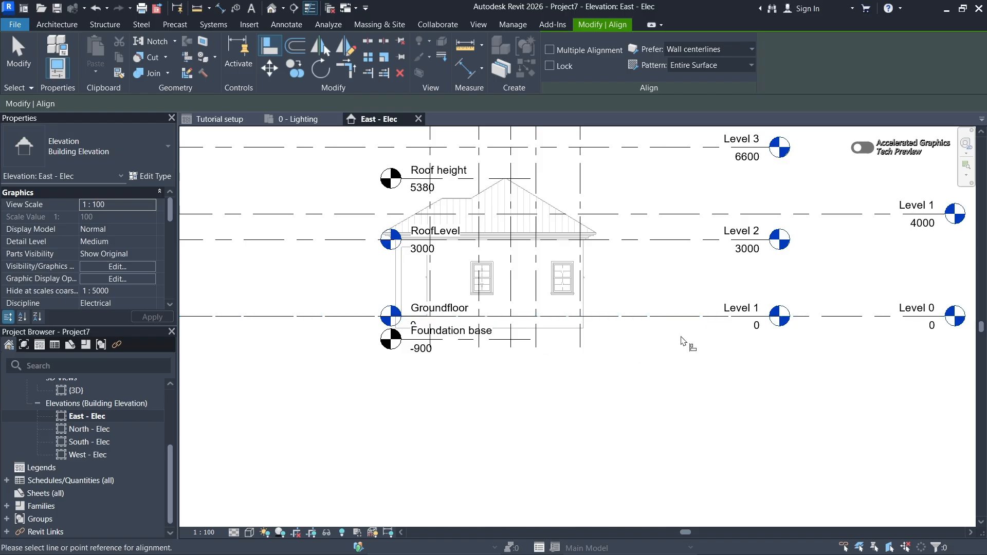
{"action": "middle_click_drag", "start_coordinate": [643, 351], "coordinate": [556, 367]}
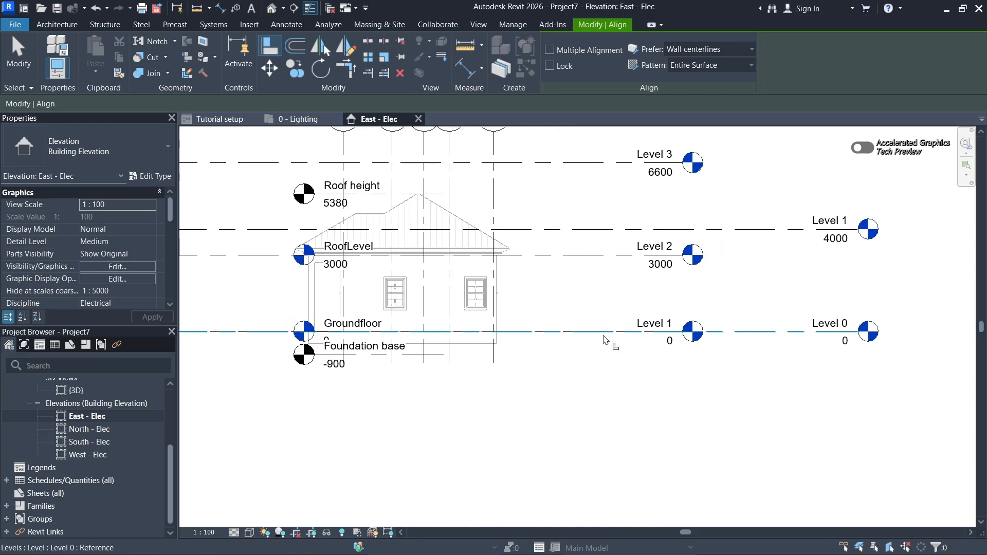
{"action": "middle_click_drag", "start_coordinate": [679, 302], "coordinate": [697, 308]}
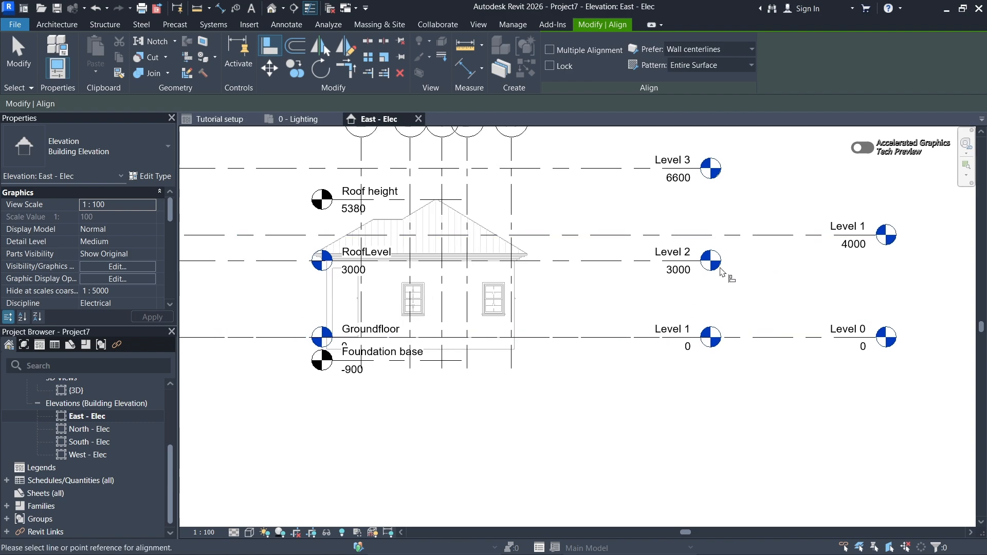
{"action": "middle_click_drag", "start_coordinate": [501, 277], "coordinate": [549, 275]}
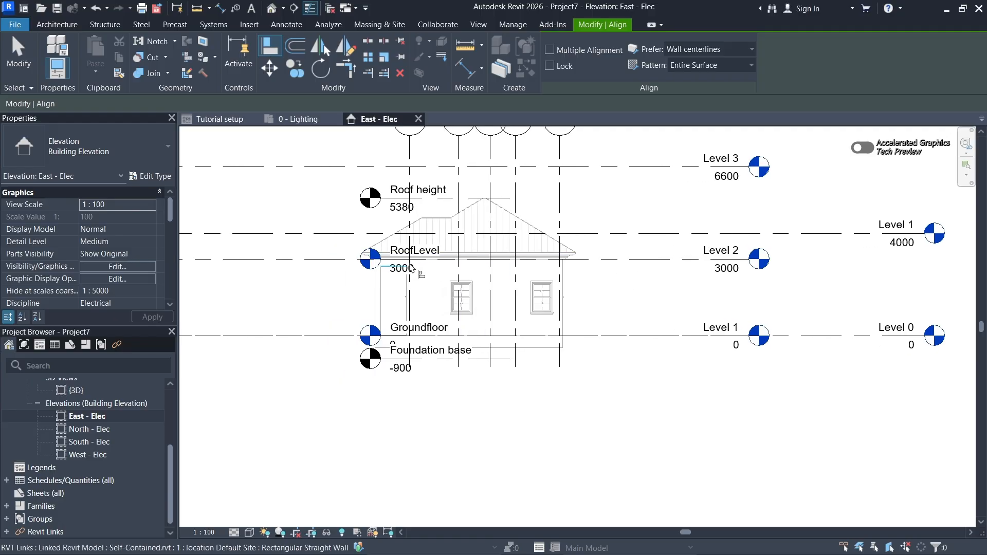
{"action": "left_click", "coordinate": [618, 264]}
{"action": "middle_click_drag", "start_coordinate": [823, 289], "coordinate": [721, 302]}
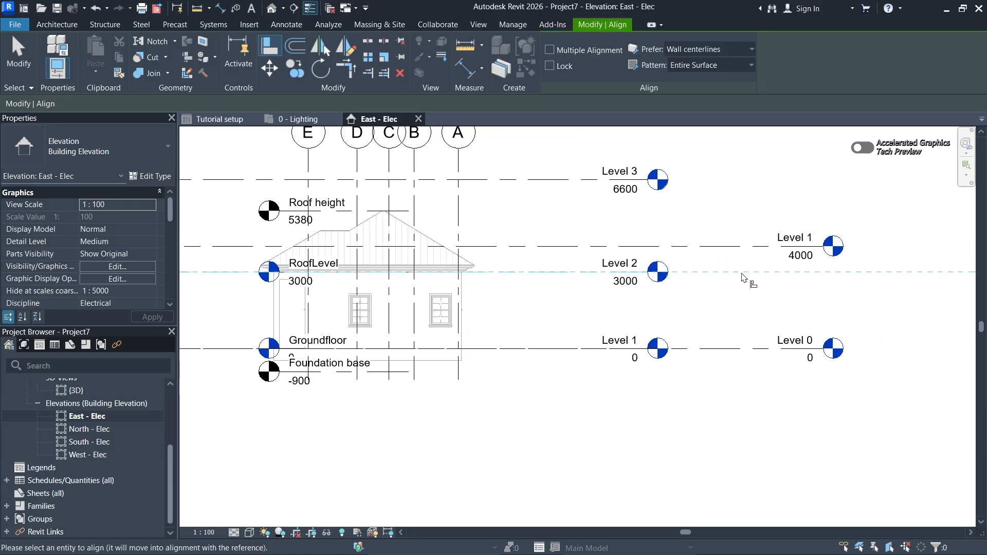
{"action": "left_click", "coordinate": [764, 253]}
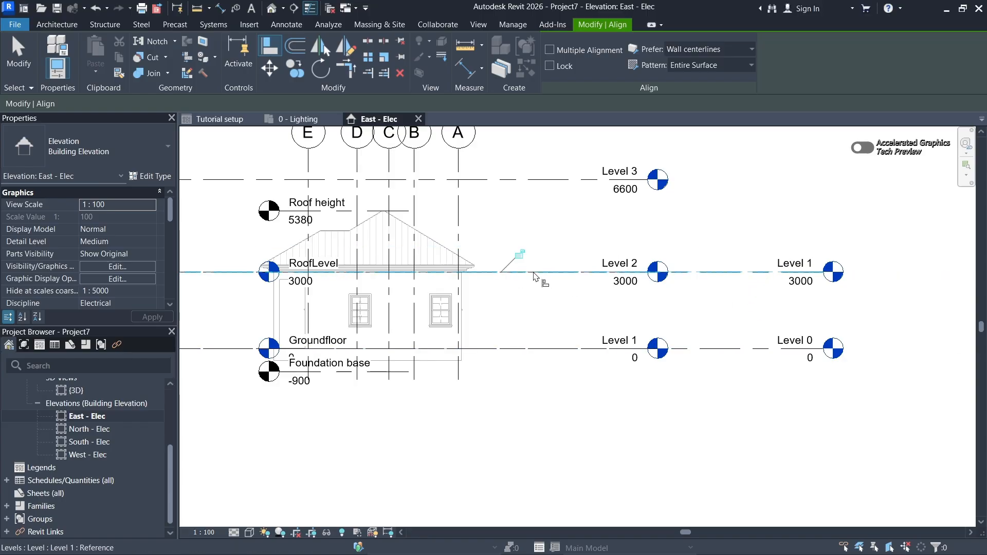
{"action": "middle_click_drag", "start_coordinate": [674, 301], "coordinate": [778, 289]}
{"action": "scroll", "coordinate": [405, 292], "scroll_direction": "down", "scroll_amount": 2}
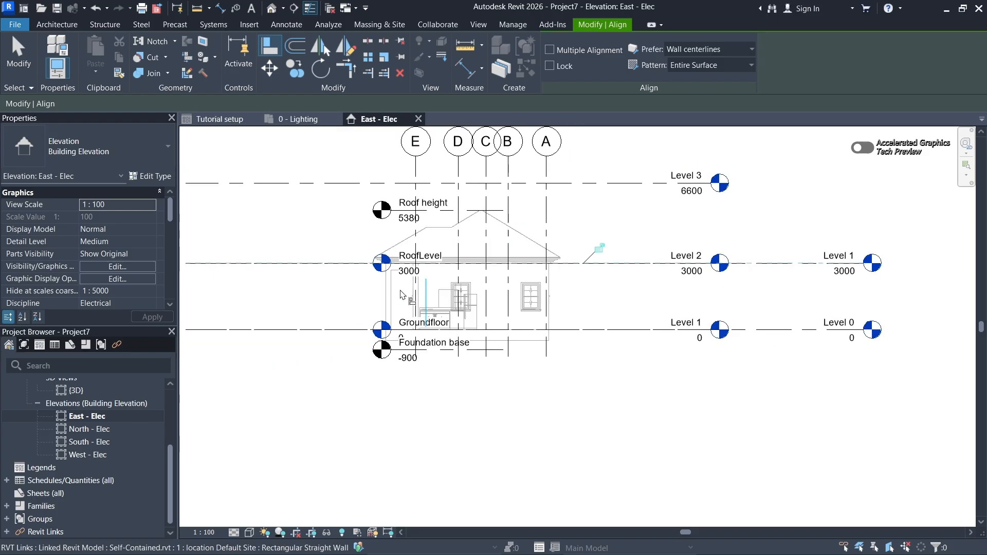
{"action": "middle_click_drag", "start_coordinate": [416, 295], "coordinate": [486, 287]}
{"action": "scroll", "coordinate": [476, 284], "scroll_direction": "up", "scroll_amount": 2}
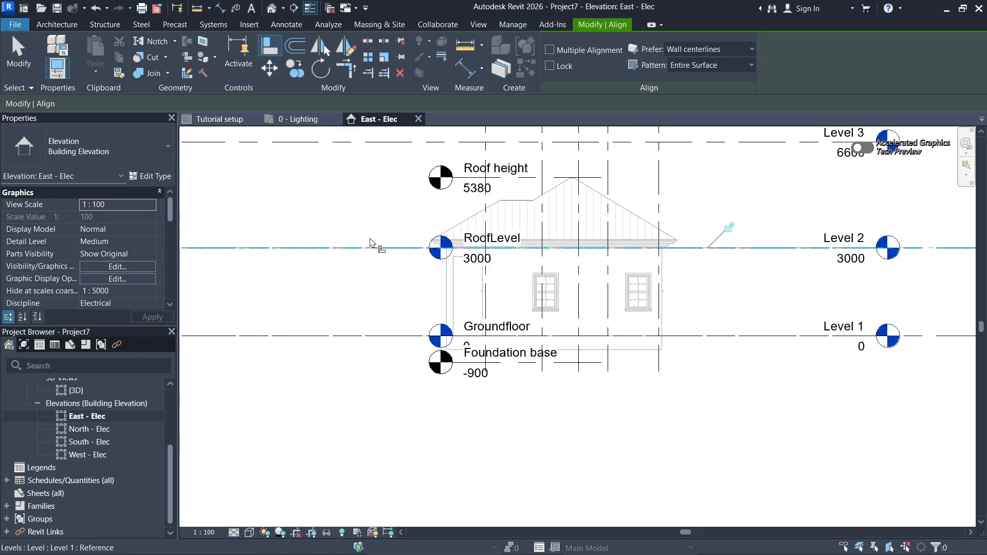
{"action": "middle_click_drag", "start_coordinate": [655, 265], "coordinate": [609, 273]}
{"action": "key", "text": "Escape"}
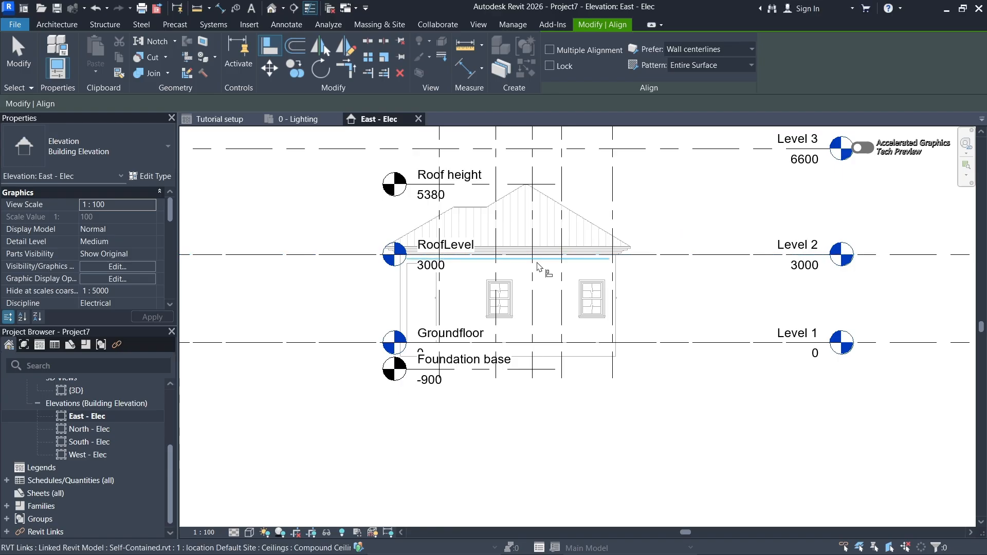
{"action": "key", "text": "Escape"}
- Rename the project's Level 0 as Groundfloor to match the linked architectural level's name
{"action": "scroll", "coordinate": [537, 272], "scroll_direction": "down", "scroll_amount": 1}
{"action": "middle_click_drag", "start_coordinate": [661, 294], "coordinate": [589, 309]}
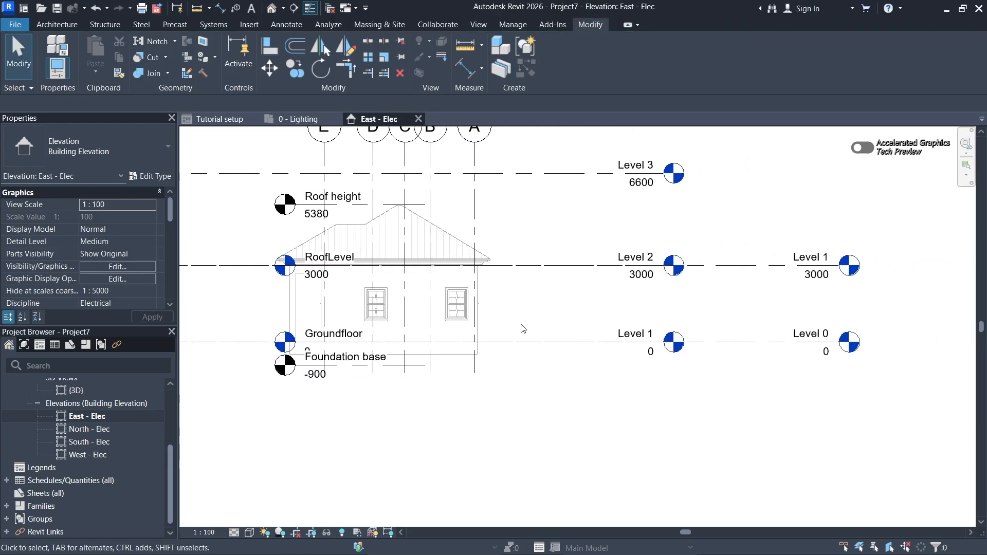
{"action": "left_click", "coordinate": [331, 341]}
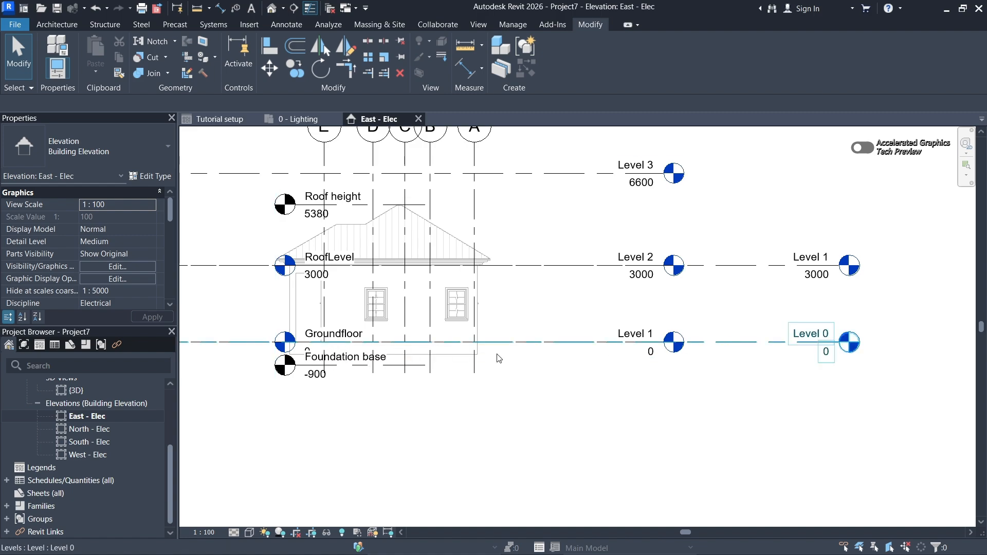
{"action": "scroll", "coordinate": [810, 336], "scroll_direction": "up", "scroll_amount": 4}
{"action": "left_click", "coordinate": [805, 337]}
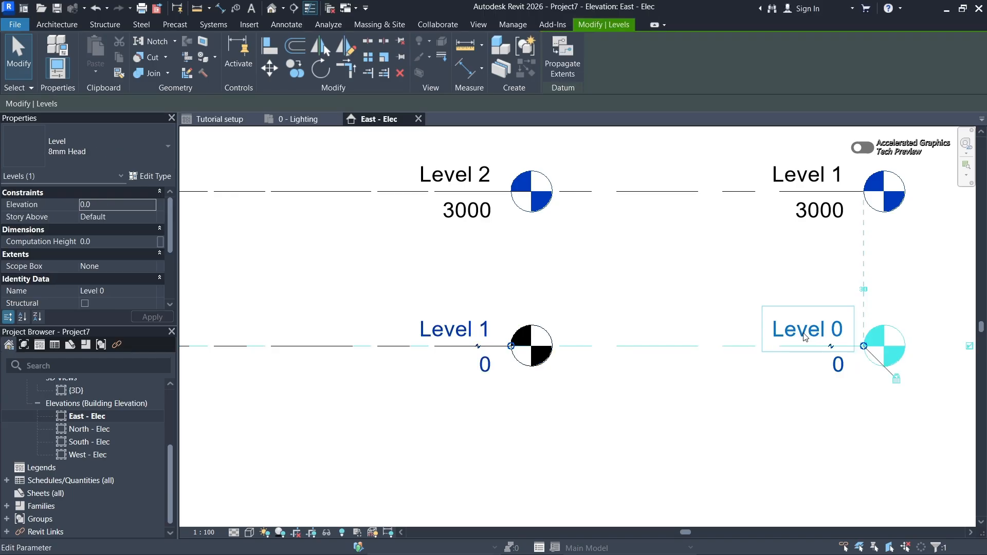
{"action": "left_click", "coordinate": [805, 336]}
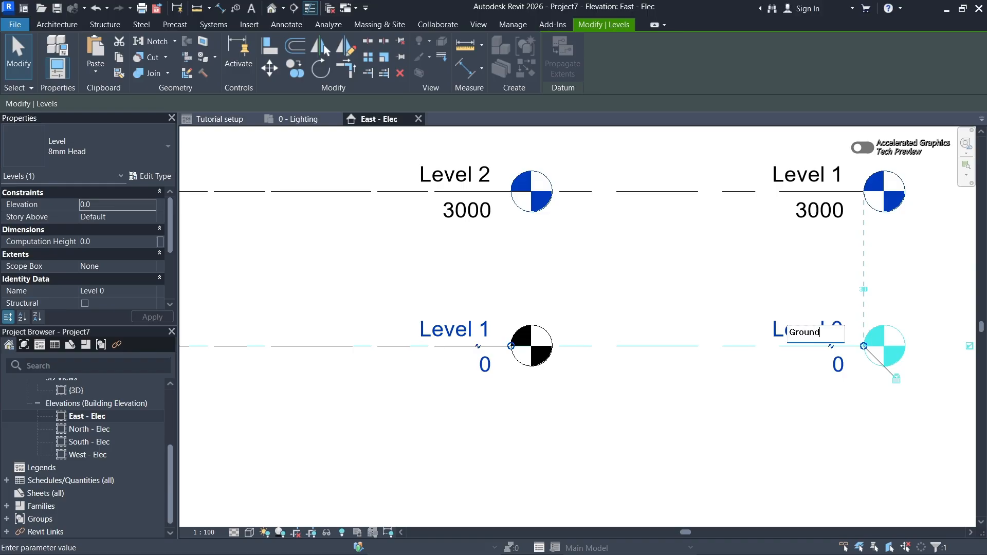
{"action": "type", "text": "oor"}
{"action": "key", "text": "Return"}
{"action": "scroll", "coordinate": [665, 288], "scroll_direction": "down", "scroll_amount": 2}
{"action": "middle_click_drag", "start_coordinate": [665, 288], "coordinate": [710, 293]}
{"action": "scroll", "coordinate": [699, 294], "scroll_direction": "down", "scroll_amount": 1}
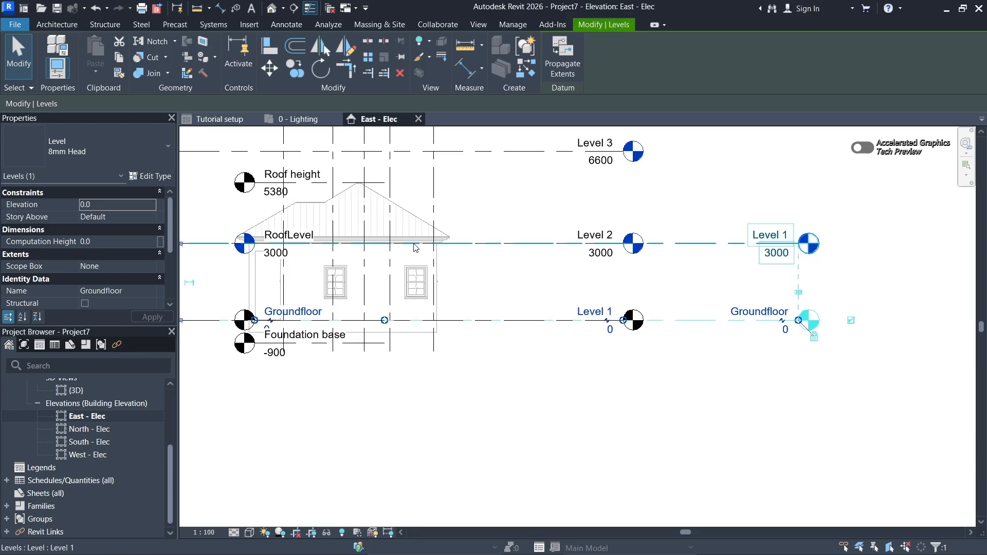
- Rename the project's Level 1 at 3000 as Roof Level to match the linked architectural level
{"action": "scroll", "coordinate": [765, 241], "scroll_direction": "up", "scroll_amount": 2}
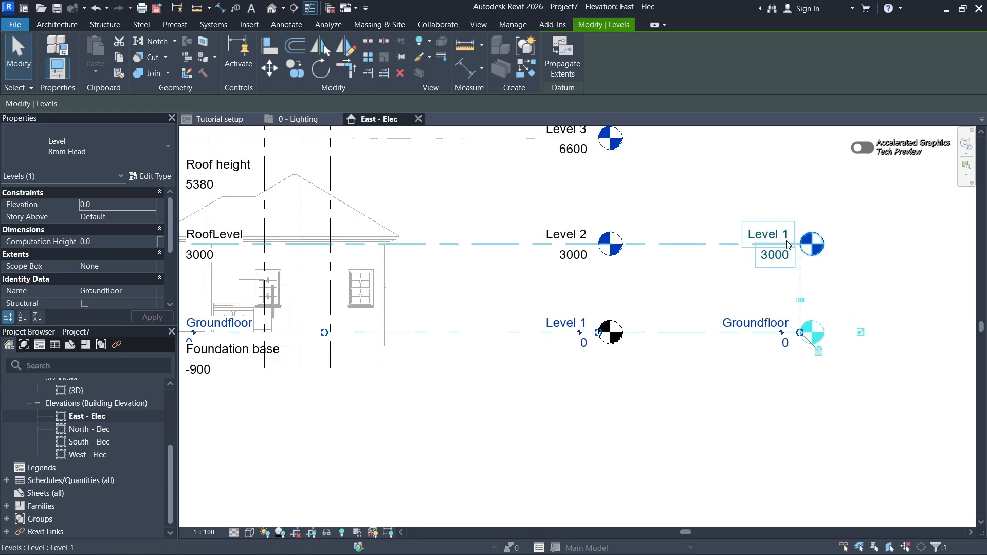
{"action": "double_click", "coordinate": [759, 234]}
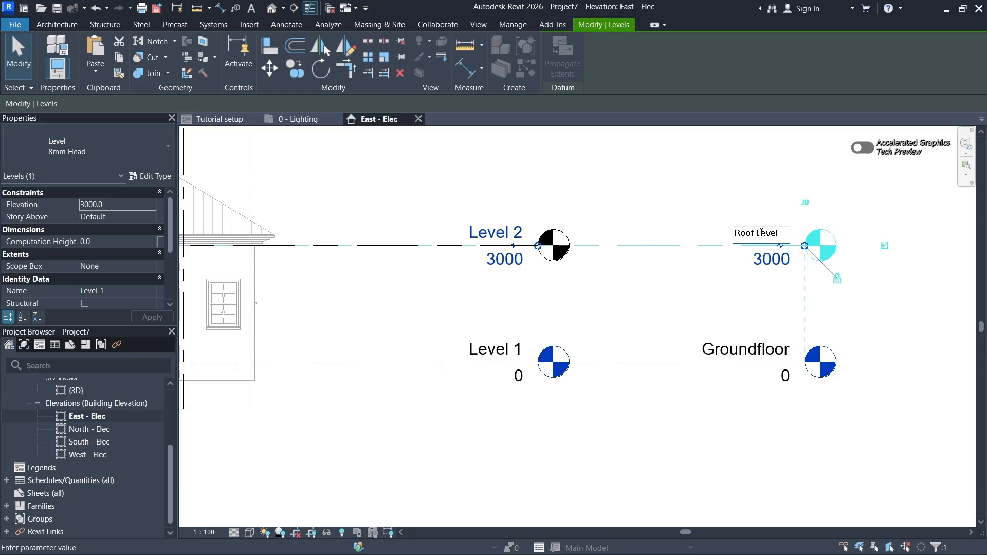
{"action": "type", "text": "Roof Level"}
{"action": "key", "text": "Return"}
{"action": "scroll", "coordinate": [859, 314], "scroll_direction": "down", "scroll_amount": 6}
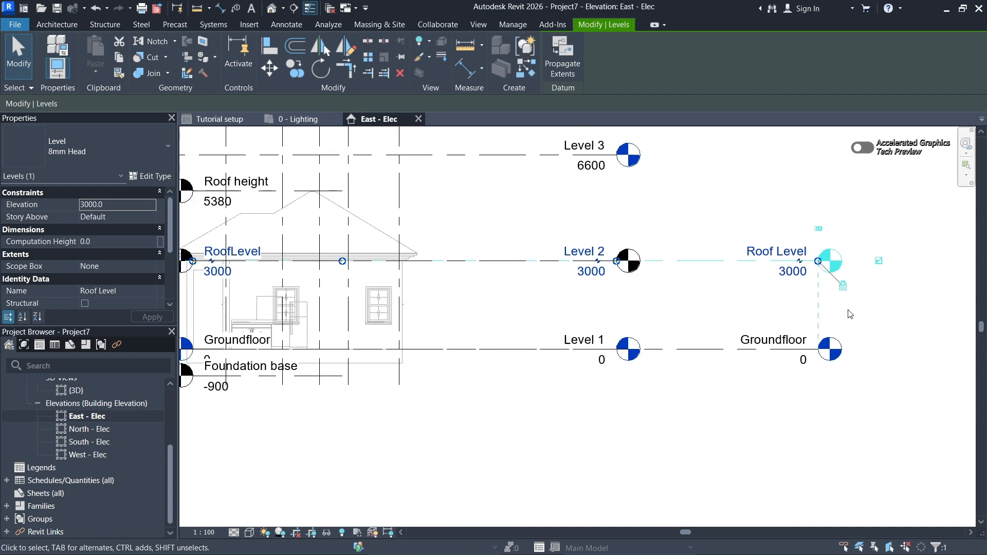
{"action": "scroll", "coordinate": [666, 269], "scroll_direction": "up", "scroll_amount": 4}
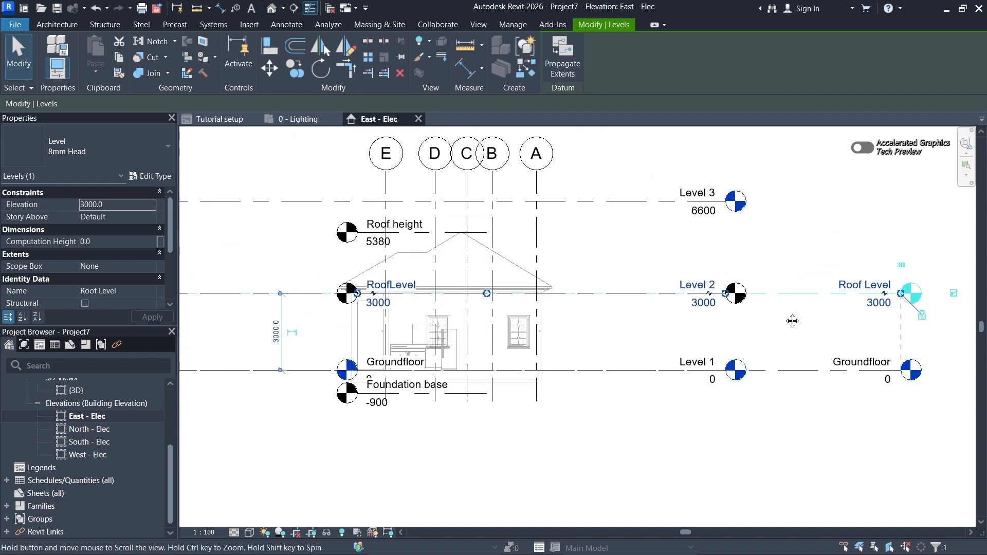
{"action": "left_click", "coordinate": [812, 425]}
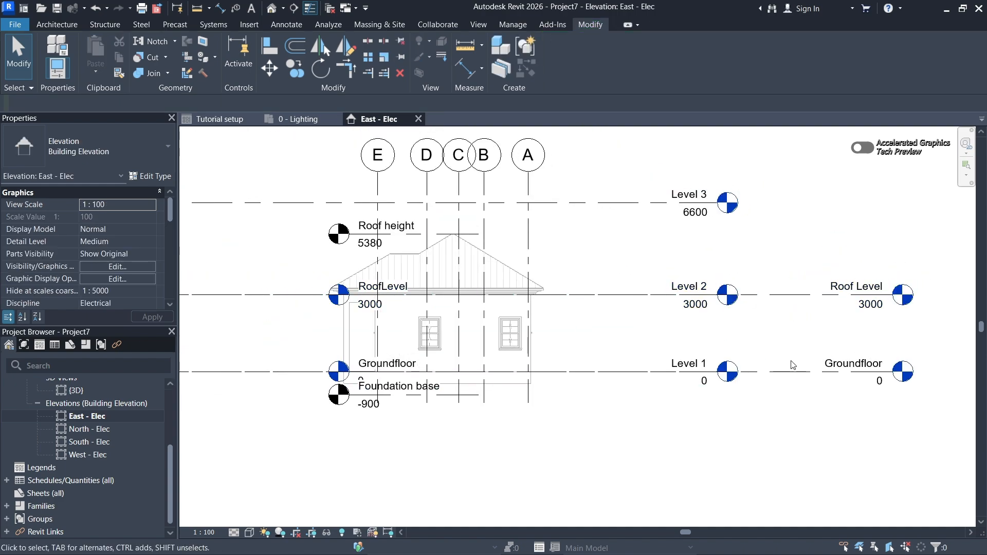
- Create a similar level at about 5400 near the linked Roof height level, with its head in line with the project's other level heads
{"action": "left_click", "coordinate": [812, 300]}
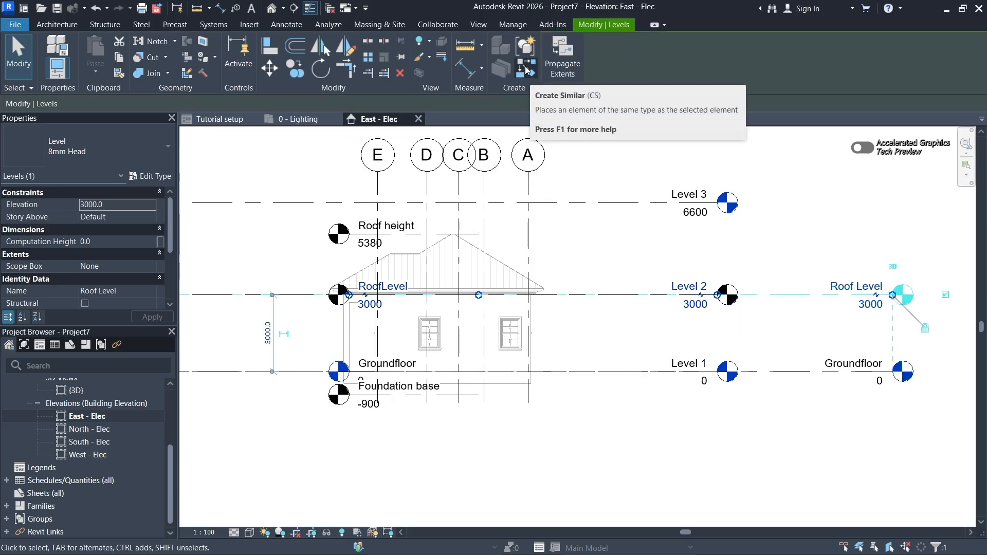
{"action": "left_click", "coordinate": [526, 70]}
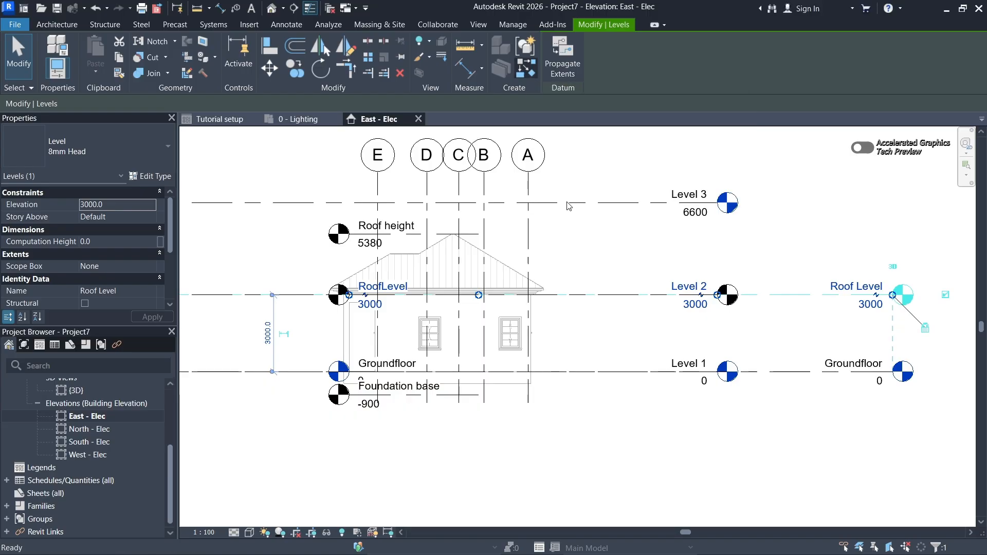
{"action": "left_click", "coordinate": [320, 234]}
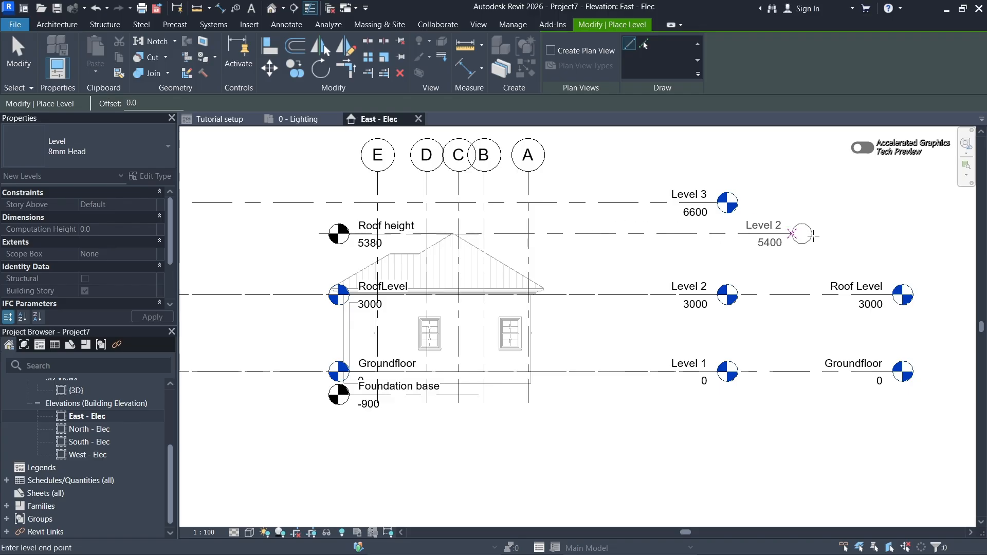
{"action": "middle_click_drag", "start_coordinate": [833, 234], "coordinate": [783, 234]}
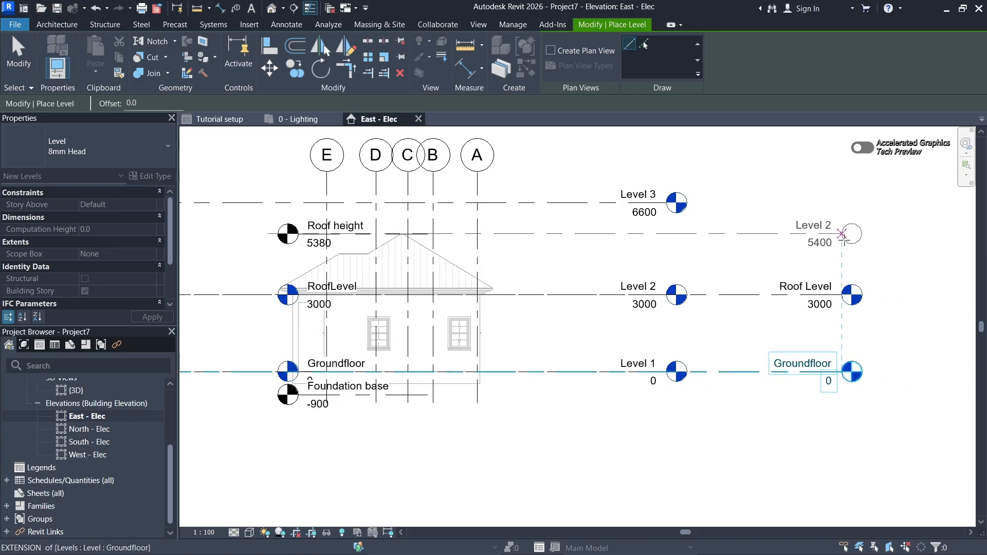
{"action": "left_click", "coordinate": [842, 234]}
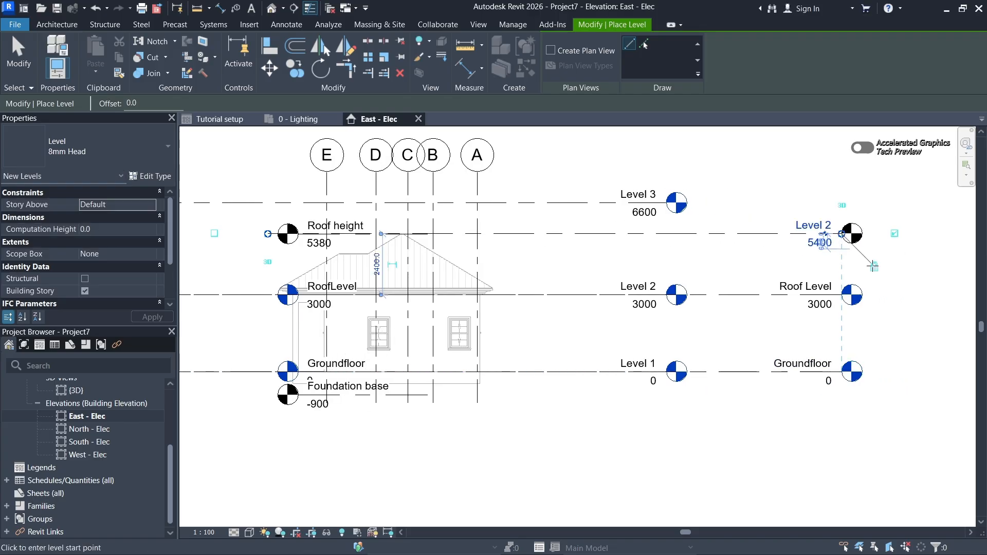
{"action": "key", "text": "Escape"}
{"action": "key", "text": "Escape"}
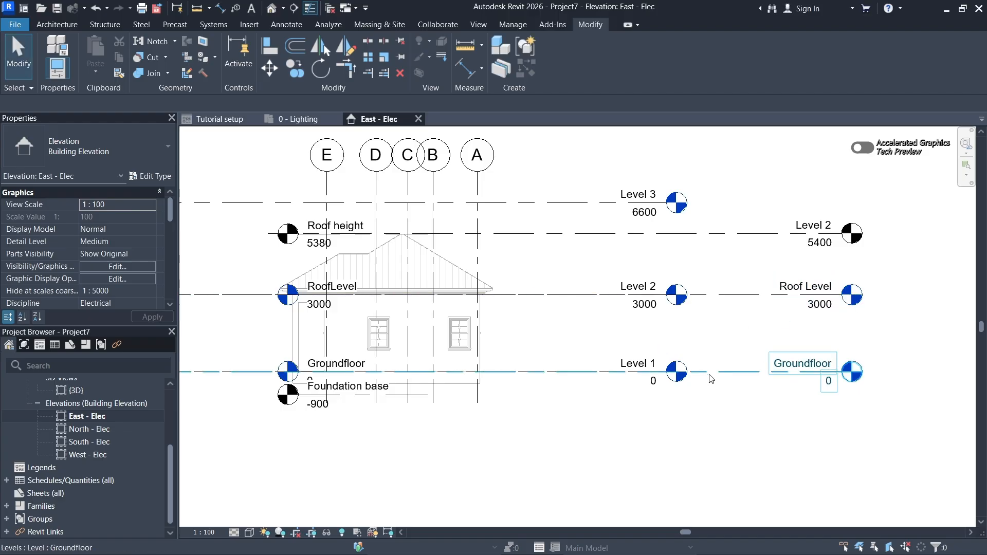
- Compare the project's levels with those of the linked architectural and M&P models in the East elevation
{"action": "middle_click_drag", "start_coordinate": [637, 344], "coordinate": [646, 344]}
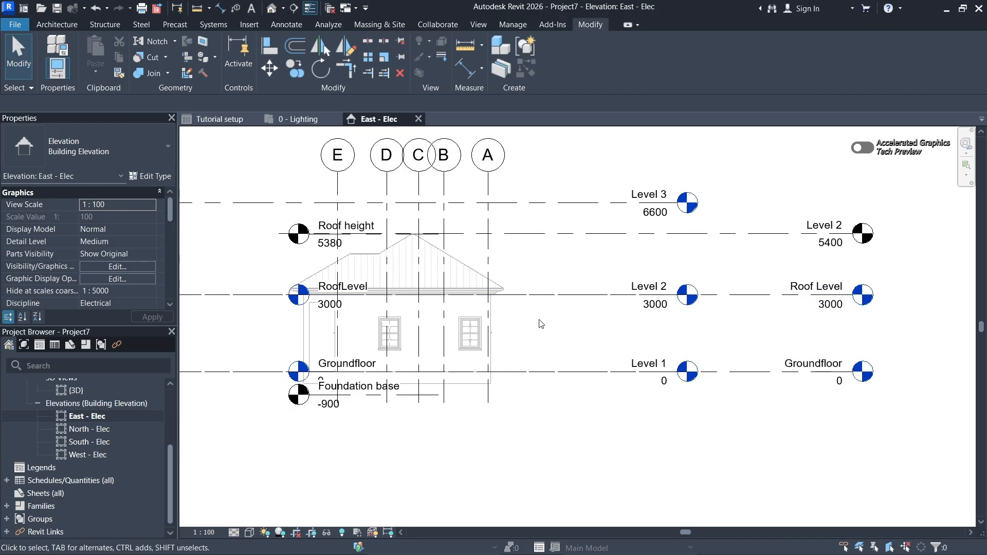
{"action": "middle_click_drag", "start_coordinate": [627, 272], "coordinate": [637, 267]}
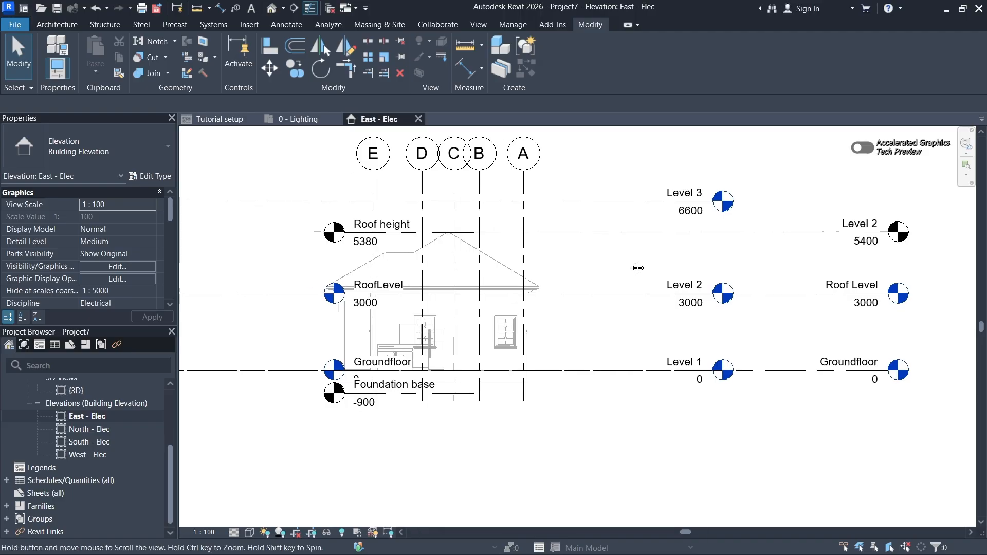
{"action": "scroll", "coordinate": [624, 264], "scroll_direction": "down", "scroll_amount": 1}
{"action": "middle_click_drag", "start_coordinate": [747, 318], "coordinate": [700, 324]}
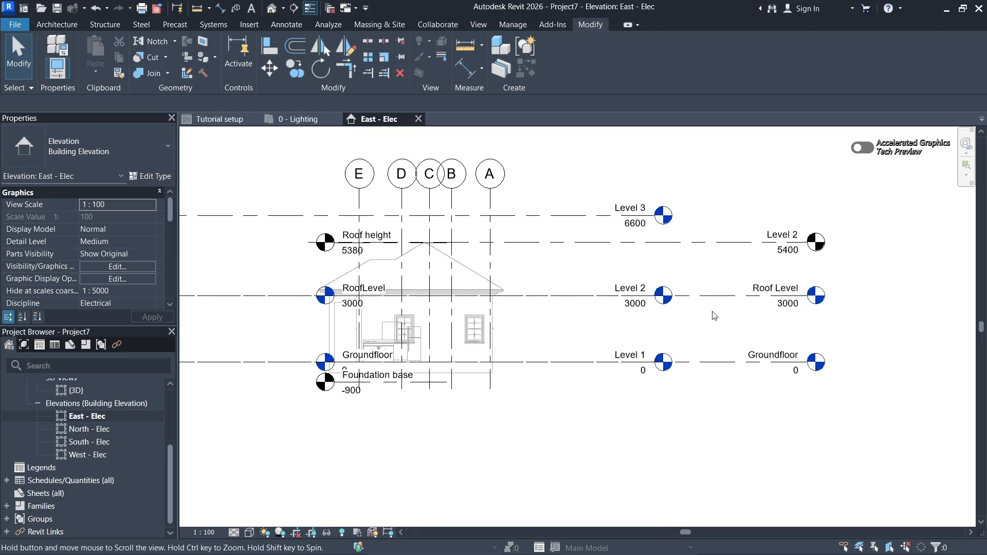
{"action": "middle_click_drag", "start_coordinate": [572, 331], "coordinate": [582, 330]}
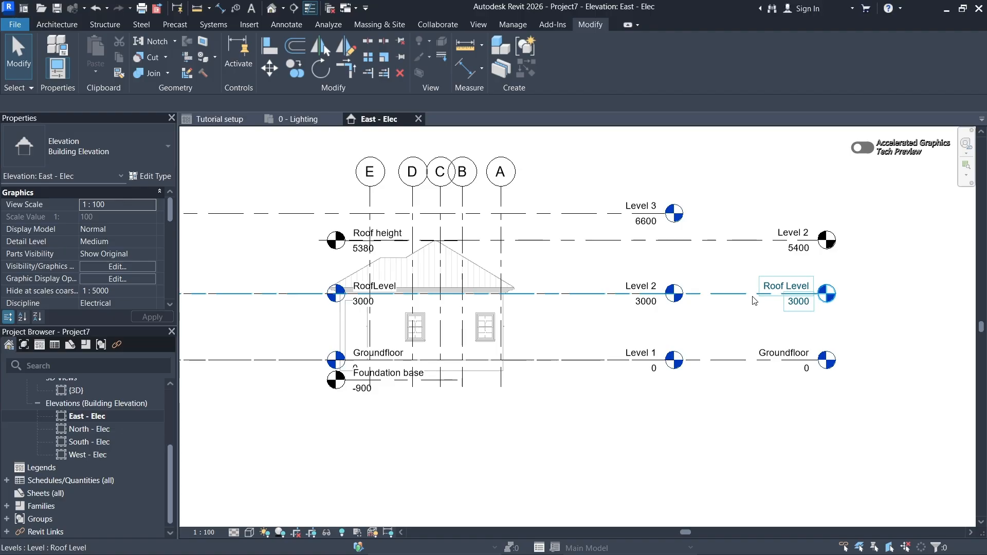
{"action": "left_click", "coordinate": [747, 310]}
{"action": "middle_click_drag", "start_coordinate": [746, 311], "coordinate": [755, 317]}
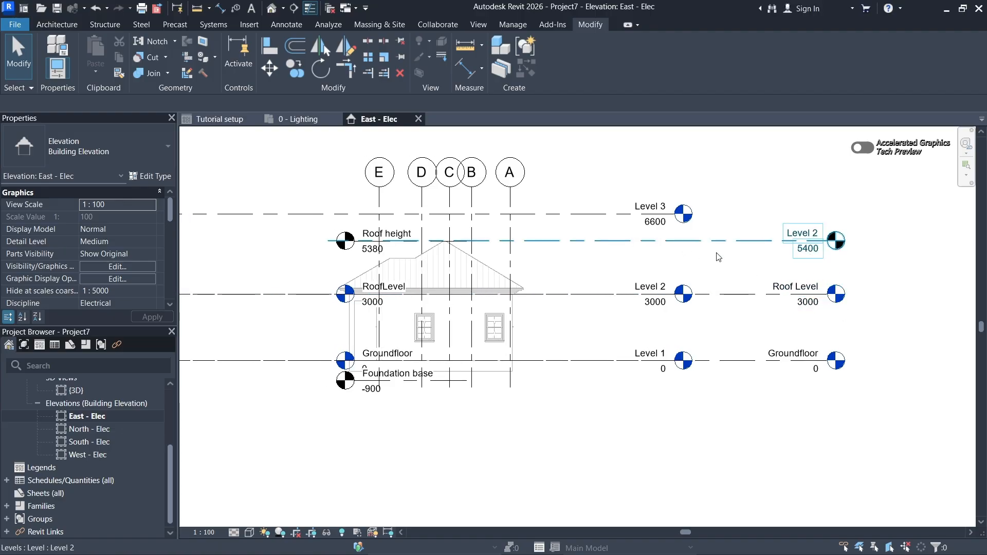
{"action": "middle_click_drag", "start_coordinate": [713, 269], "coordinate": [723, 269]}
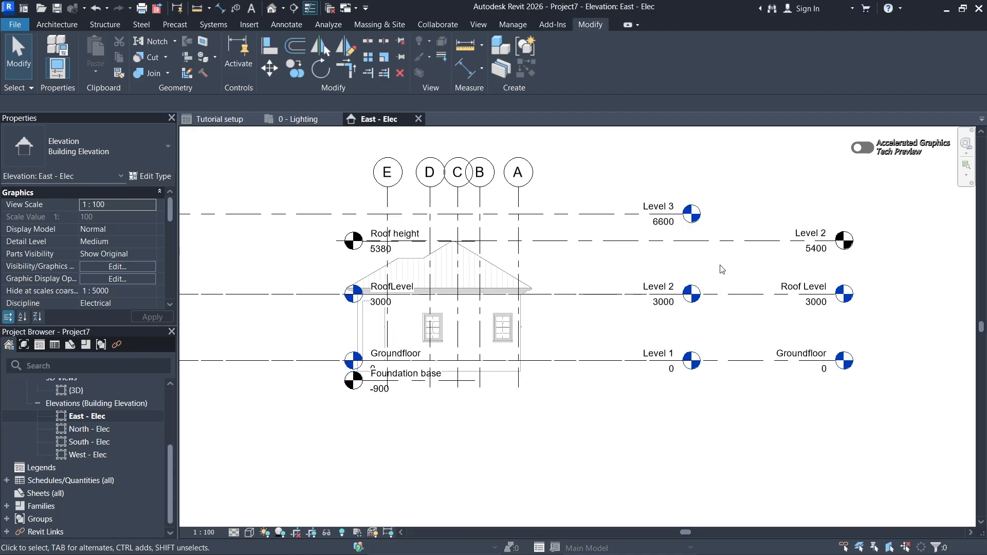
{"action": "middle_click_drag", "start_coordinate": [722, 270], "coordinate": [696, 272]}
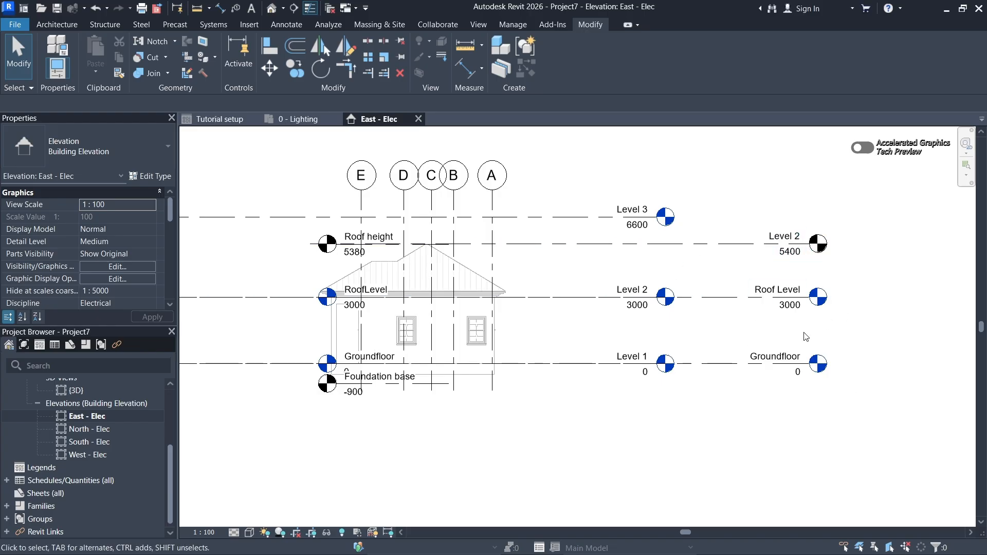
{"action": "middle_click_drag", "start_coordinate": [559, 300], "coordinate": [534, 299]}
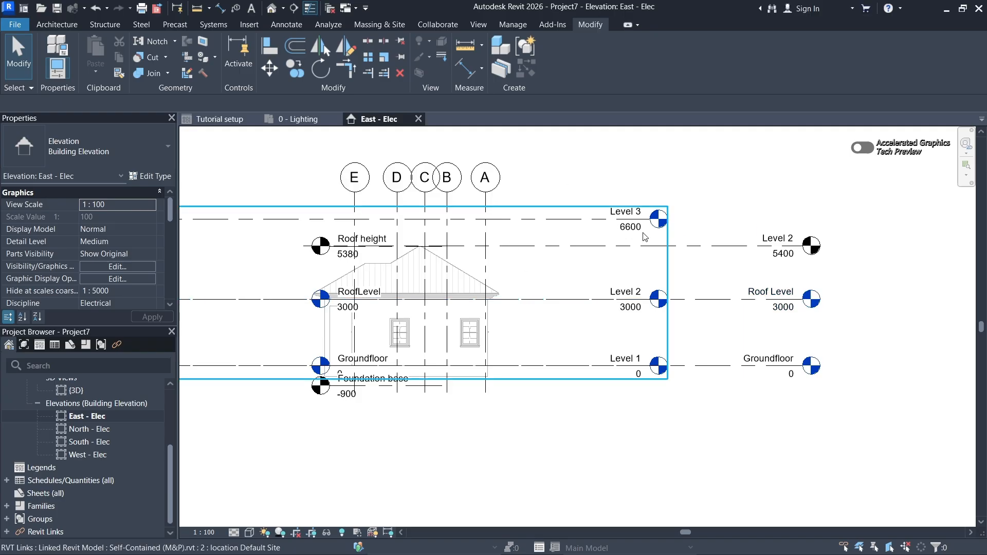
{"action": "middle_click_drag", "start_coordinate": [695, 253], "coordinate": [734, 257]}
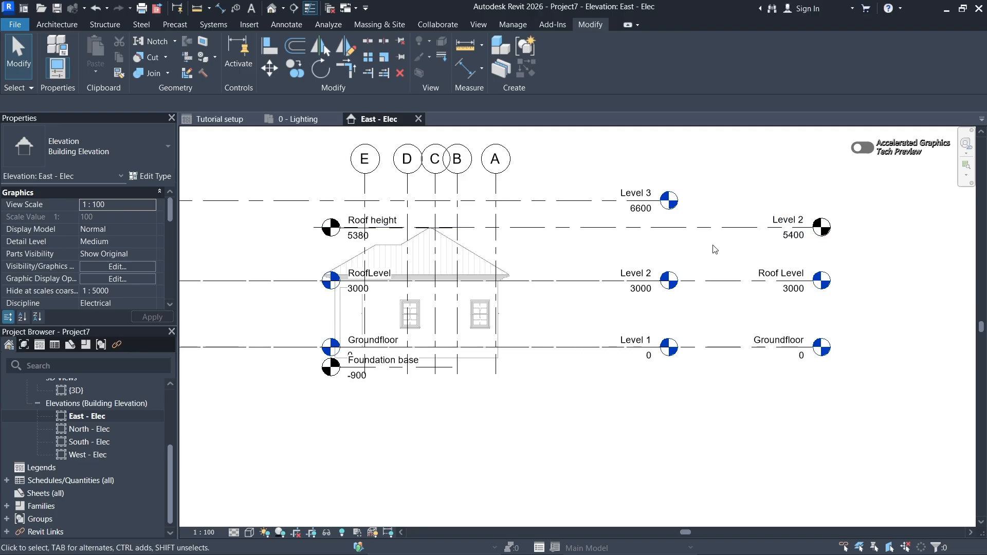
- Align the project's new upper level with the linked architectural Roof height level at 5380, leaving the alignment unlocked
{"action": "scroll", "coordinate": [530, 239], "scroll_direction": "up", "scroll_amount": 2}
{"action": "middle_click_drag", "start_coordinate": [520, 242], "coordinate": [569, 238]}
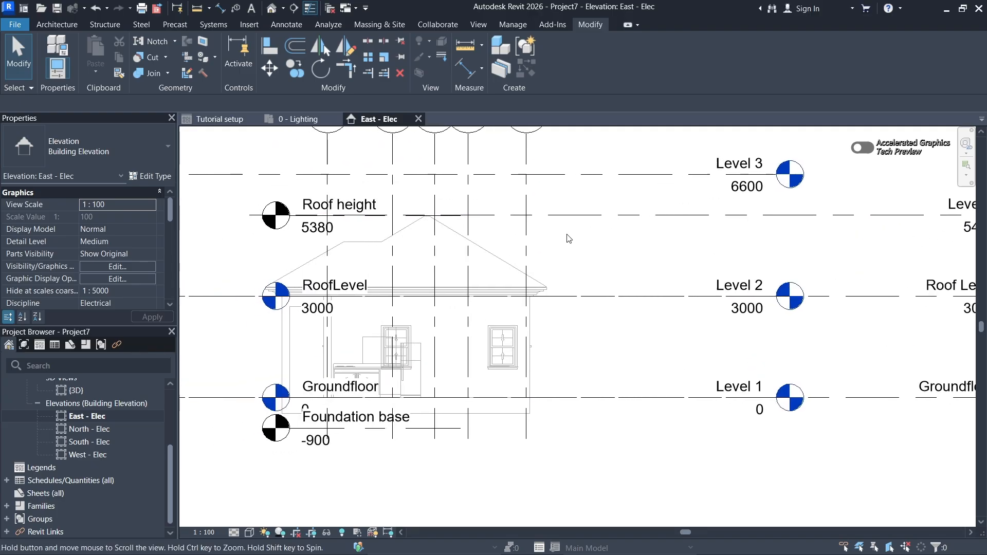
{"action": "key", "text": "a"}
{"action": "key", "text": "l"}
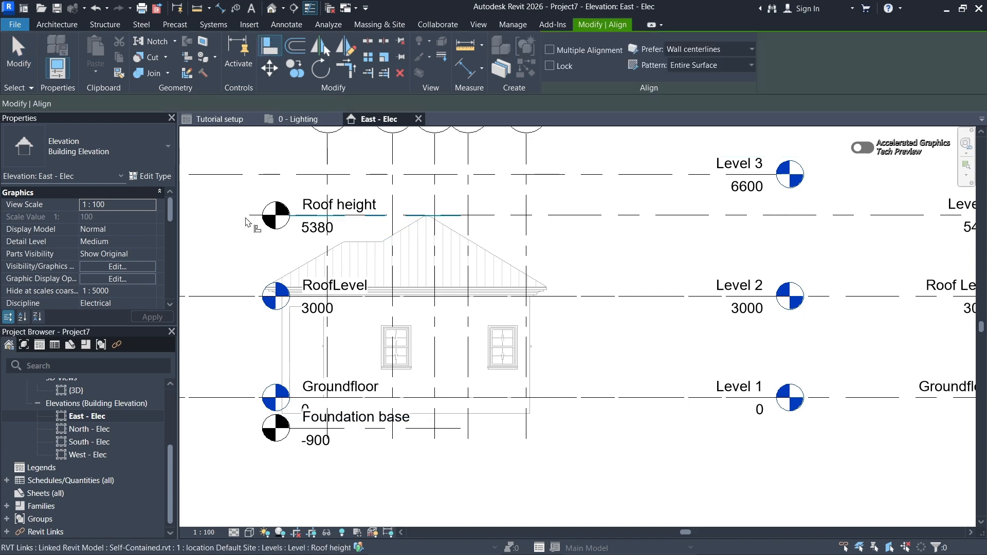
{"action": "scroll", "coordinate": [247, 222], "scroll_direction": "up", "scroll_amount": 6}
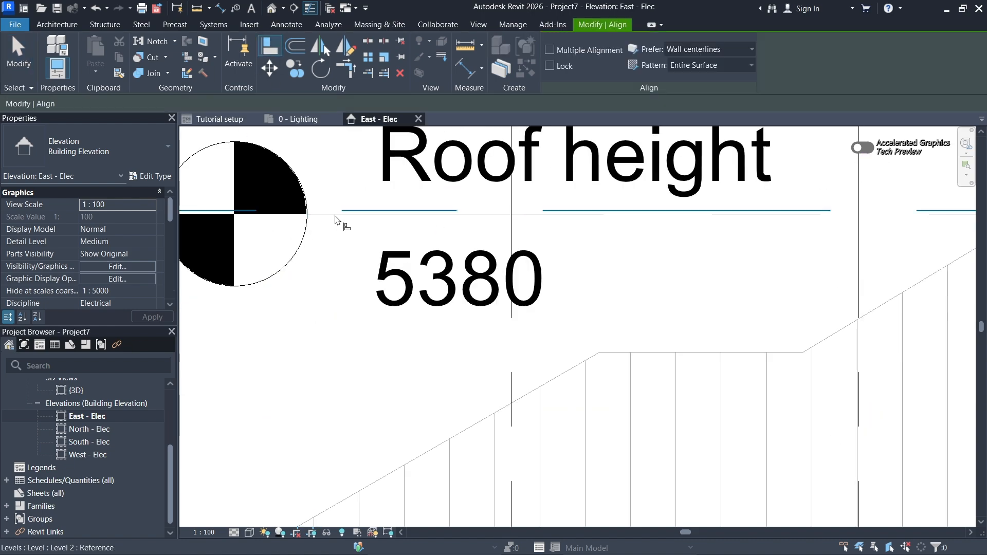
{"action": "left_click", "coordinate": [335, 215]}
{"action": "scroll", "coordinate": [329, 223], "scroll_direction": "down", "scroll_amount": 5}
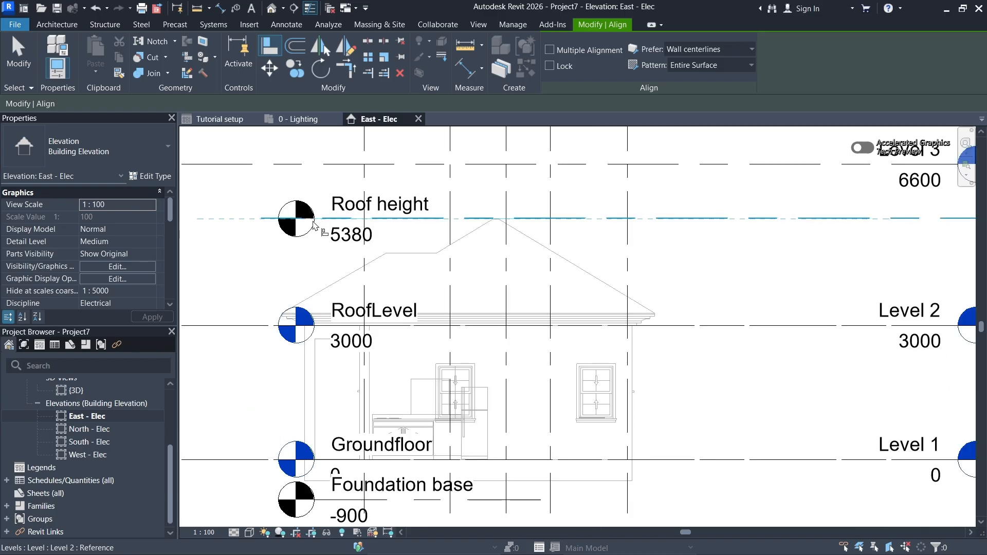
{"action": "middle_click_drag", "start_coordinate": [578, 265], "coordinate": [456, 242]}
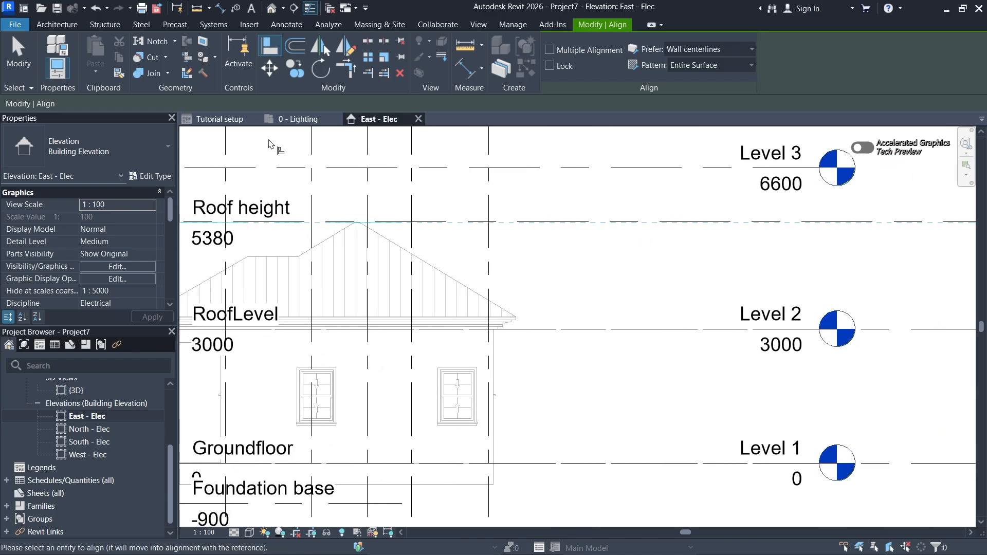
{"action": "scroll", "coordinate": [251, 225], "scroll_direction": "down", "scroll_amount": 3}
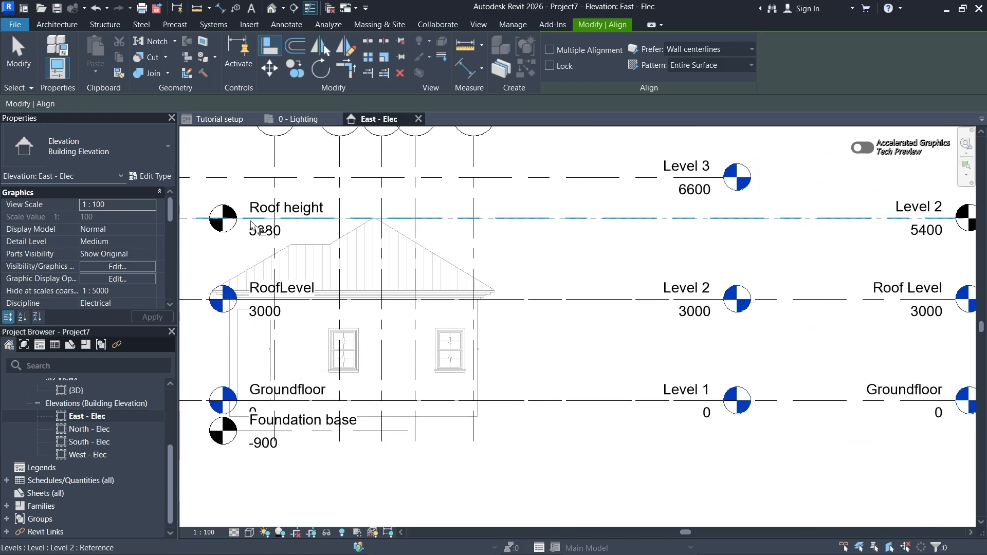
{"action": "middle_click_drag", "start_coordinate": [503, 273], "coordinate": [380, 288]}
{"action": "scroll", "coordinate": [848, 244], "scroll_direction": "up", "scroll_amount": 4}
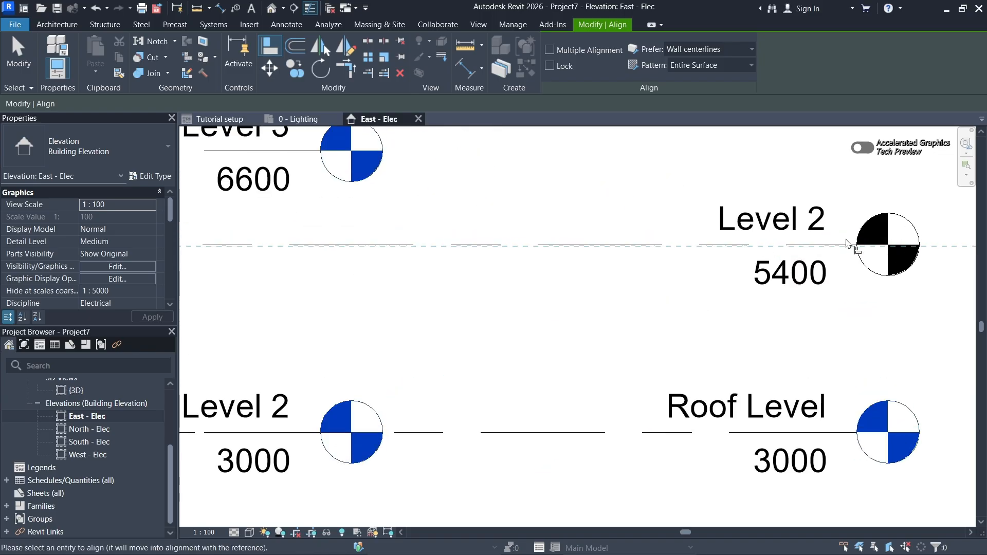
{"action": "left_click", "coordinate": [848, 245]}
{"action": "scroll", "coordinate": [846, 243], "scroll_direction": "down", "scroll_amount": 5}
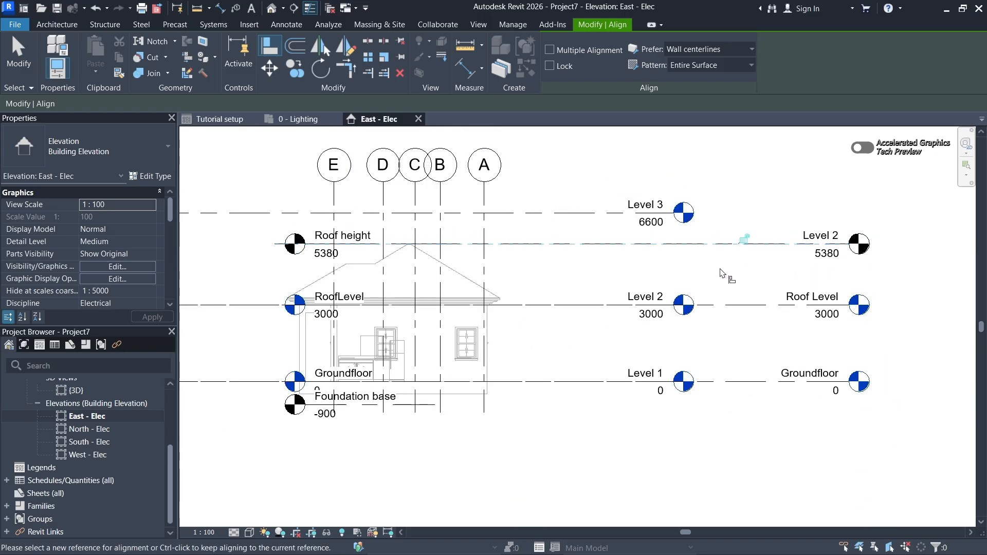
{"action": "key", "text": "Escape"}
{"action": "key", "text": "Escape"}
- Rename the project's Level 2 at 5380 as Roof height to match the linked architectural level
{"action": "scroll", "coordinate": [825, 239], "scroll_direction": "up", "scroll_amount": 2}
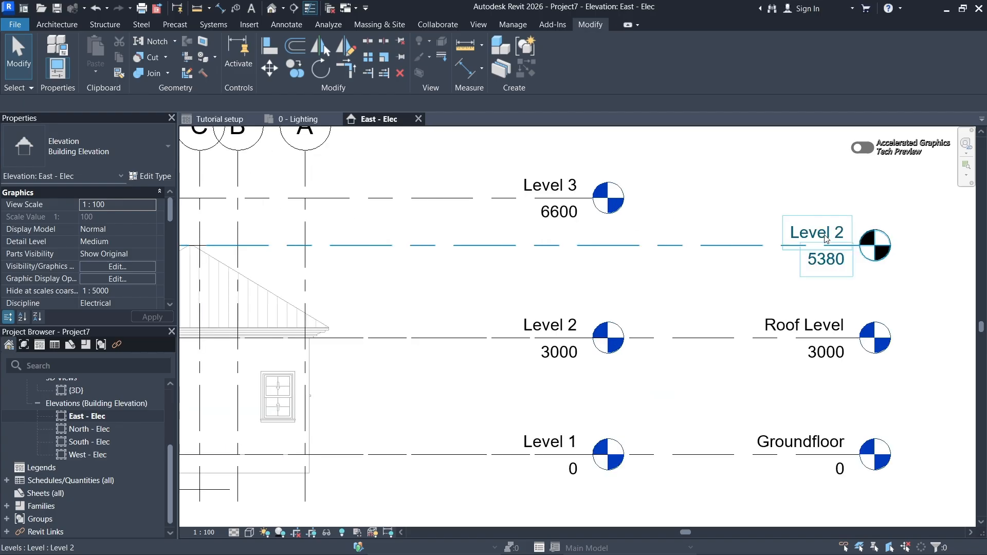
{"action": "left_click", "coordinate": [826, 238]}
{"action": "left_click", "coordinate": [828, 234]}
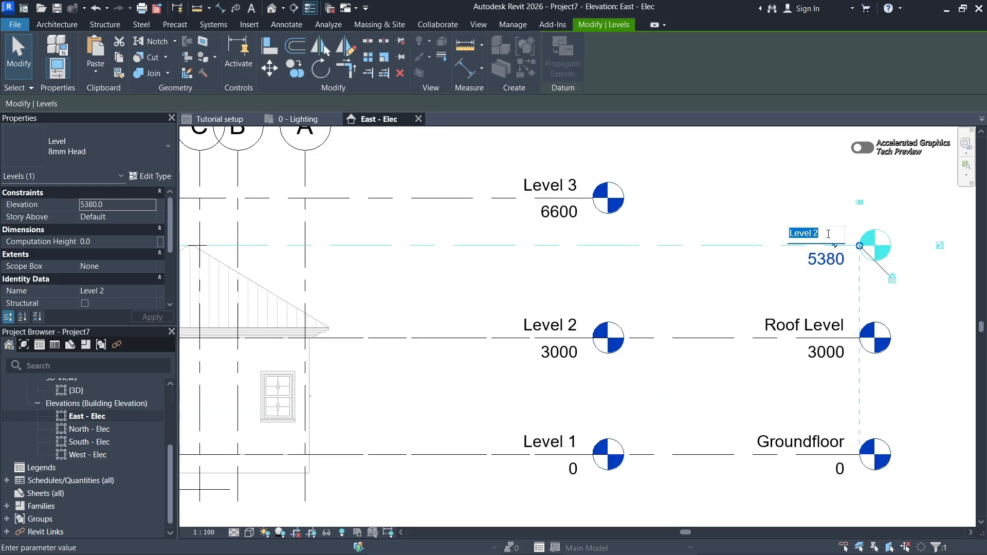
{"action": "type", "text": "Roof"}
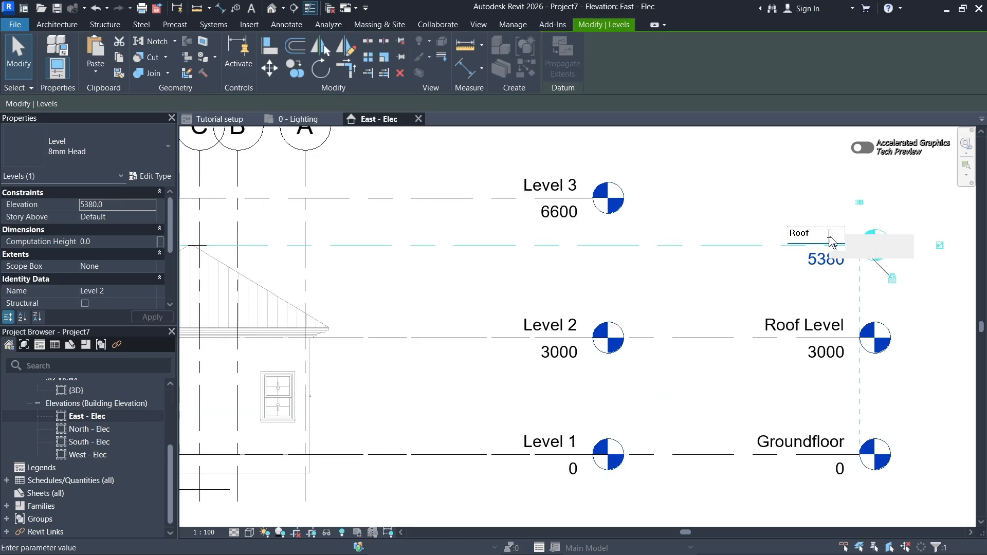
{"action": "type", "text": " height"}
{"action": "key", "text": "Return"}
{"action": "scroll", "coordinate": [869, 280], "scroll_direction": "down", "scroll_amount": 2}
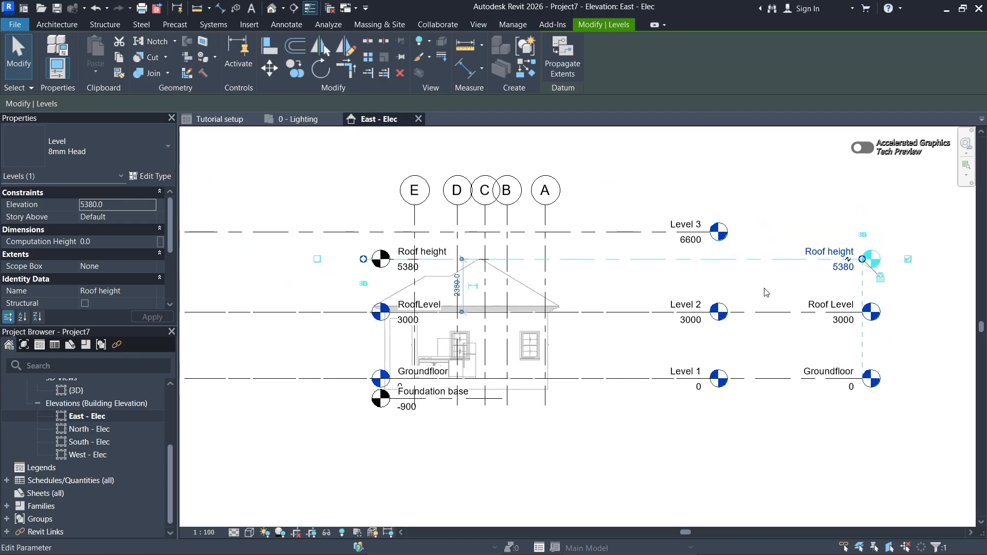
{"action": "scroll", "coordinate": [629, 335], "scroll_direction": "up", "scroll_amount": 3}
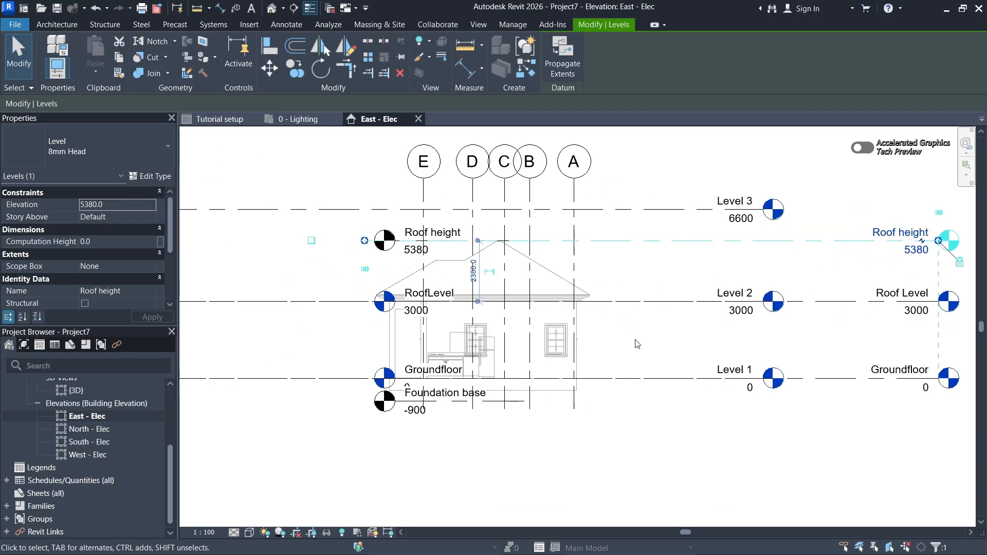
{"action": "left_click", "coordinate": [608, 344]}
{"action": "scroll", "coordinate": [617, 343], "scroll_direction": "down", "scroll_amount": 2}
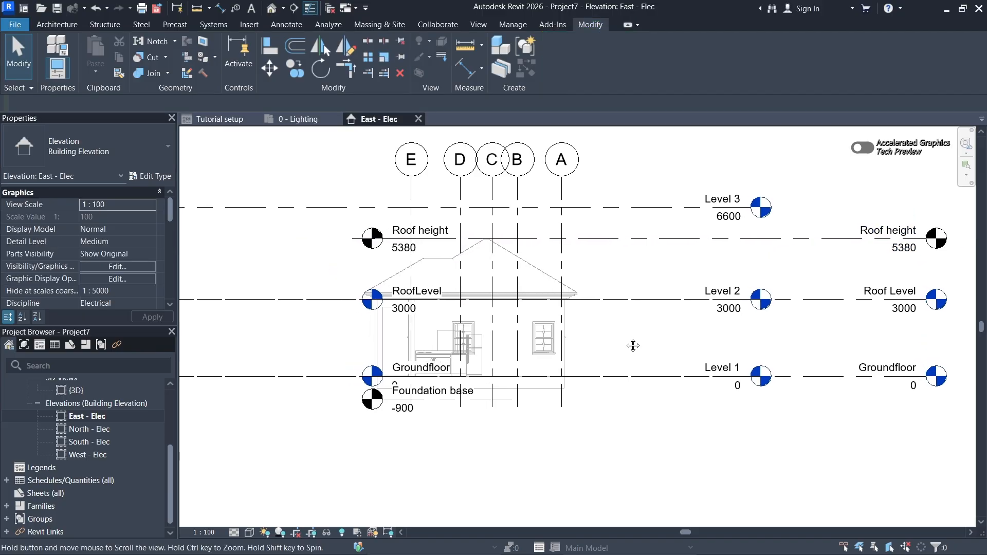
{"action": "scroll", "coordinate": [329, 406], "scroll_direction": "up", "scroll_amount": 1}
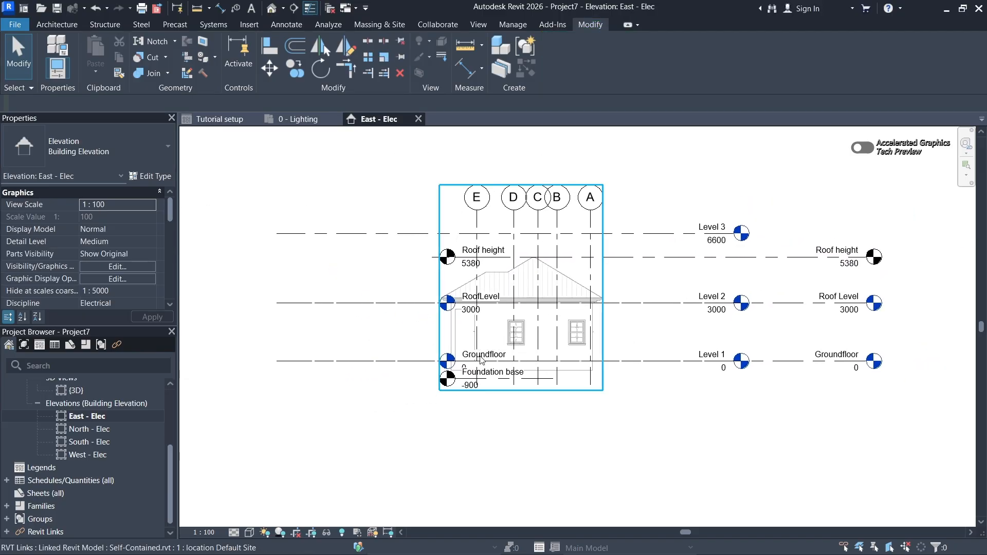
{"action": "scroll", "coordinate": [617, 383], "scroll_direction": "up", "scroll_amount": 2}
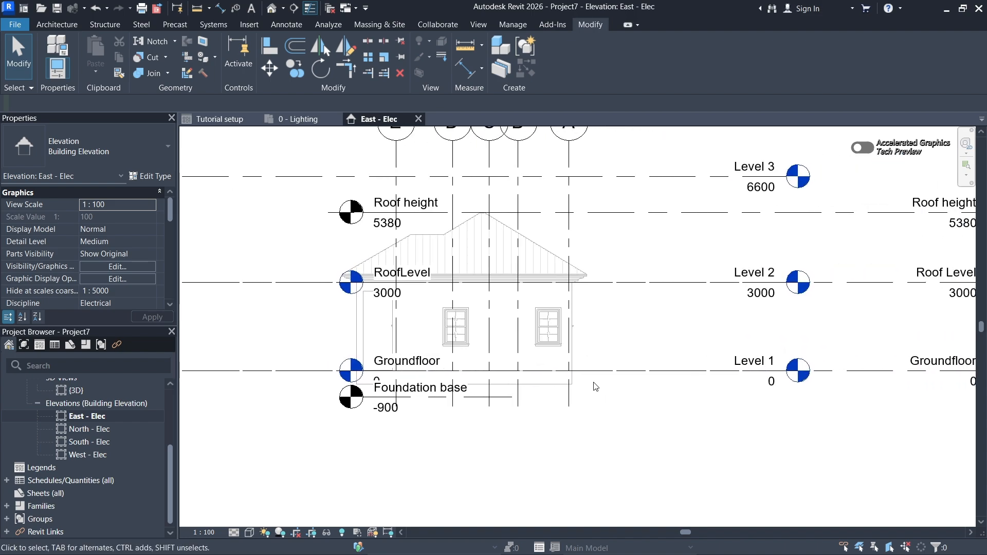
{"action": "scroll", "coordinate": [635, 381], "scroll_direction": "down", "scroll_amount": 1}
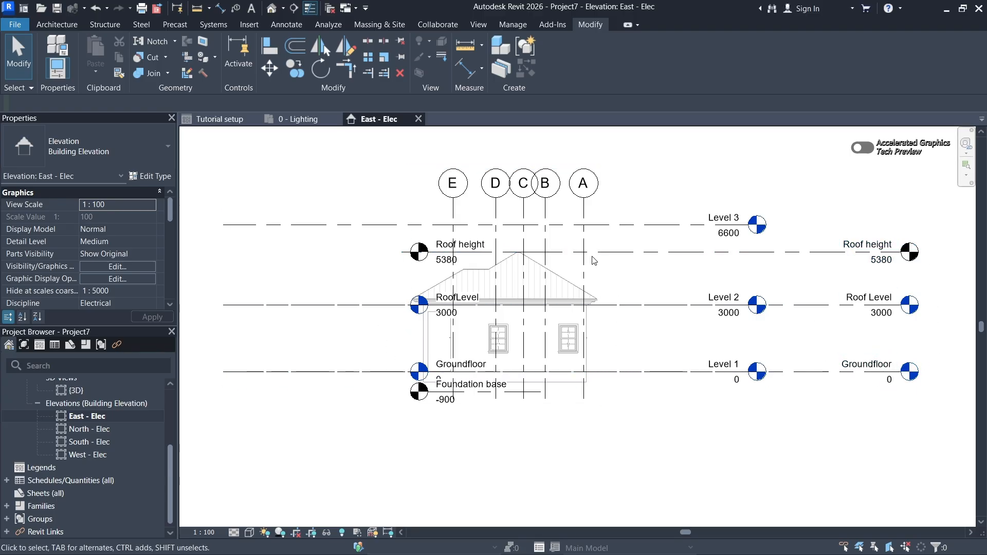
{"action": "scroll", "coordinate": [636, 347], "scroll_direction": "up", "scroll_amount": 1}
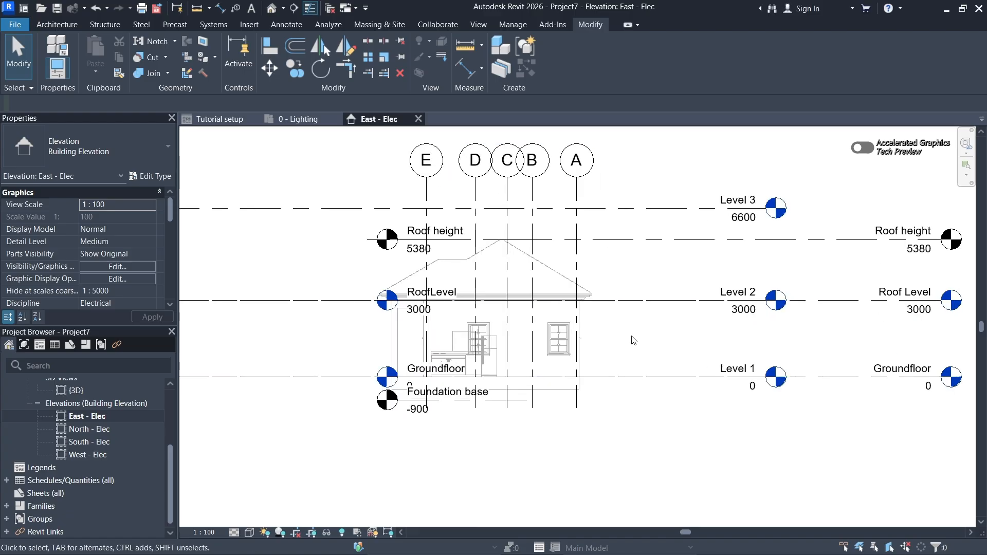
{"action": "middle_click_drag", "start_coordinate": [636, 347], "coordinate": [631, 338]}
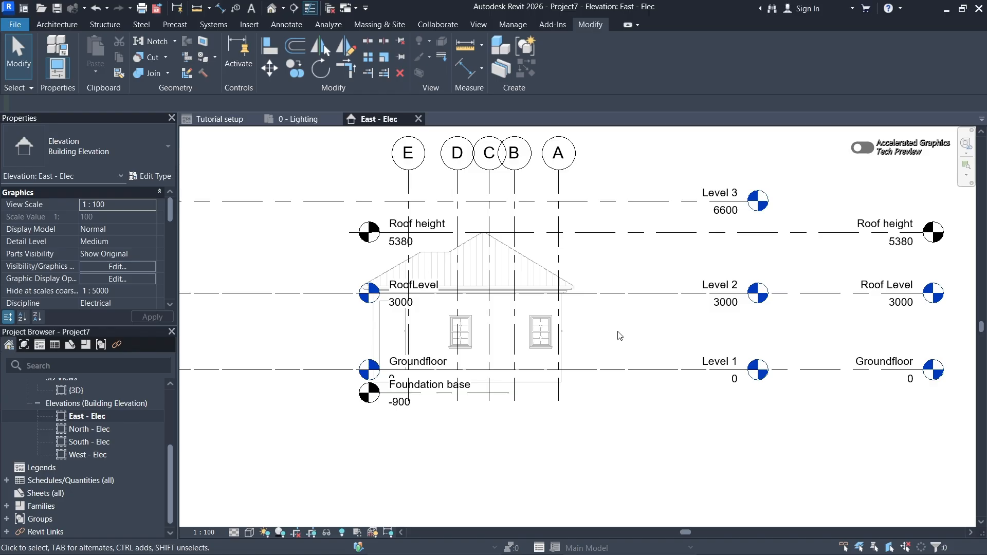
{"action": "middle_click_drag", "start_coordinate": [620, 336], "coordinate": [627, 361]}
{"action": "scroll", "coordinate": [661, 346], "scroll_direction": "down", "scroll_amount": 2}
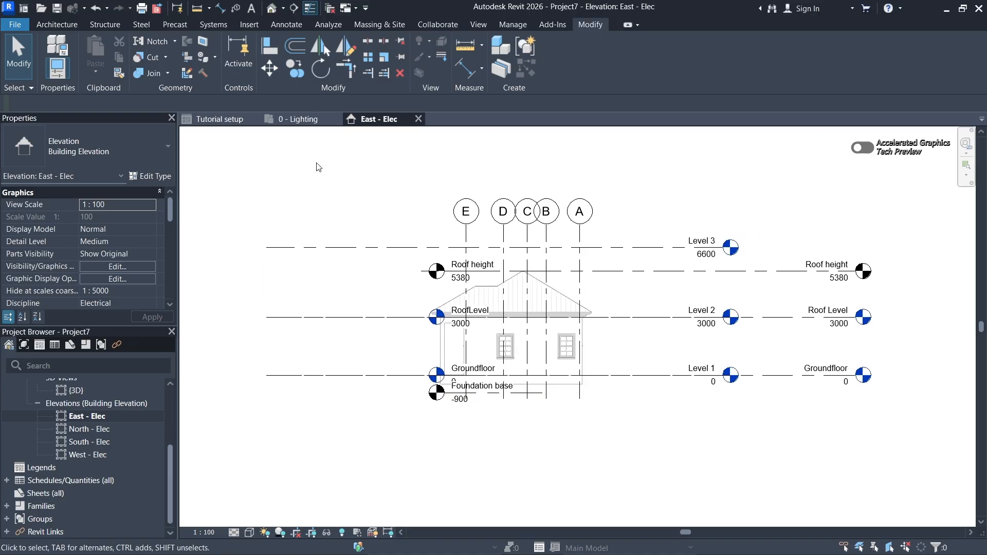
- Switch to the 0 - Lighting floor plan and bring the linked building's plan into close view
{"action": "left_click", "coordinate": [301, 120]}
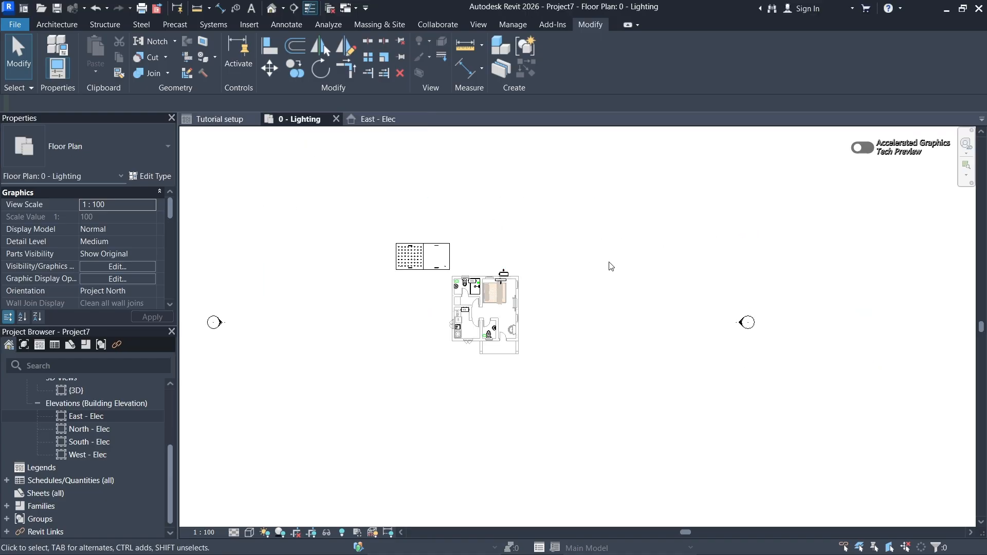
{"action": "scroll", "coordinate": [502, 294], "scroll_direction": "up", "scroll_amount": 2}
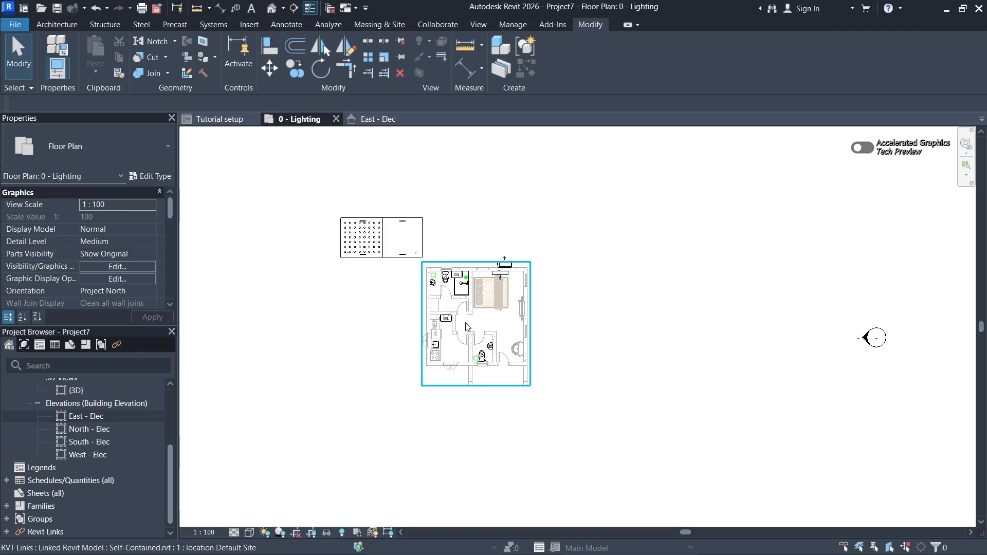
{"action": "scroll", "coordinate": [429, 328], "scroll_direction": "up", "scroll_amount": 1}
{"action": "scroll", "coordinate": [429, 328], "scroll_direction": "up", "scroll_amount": 1}
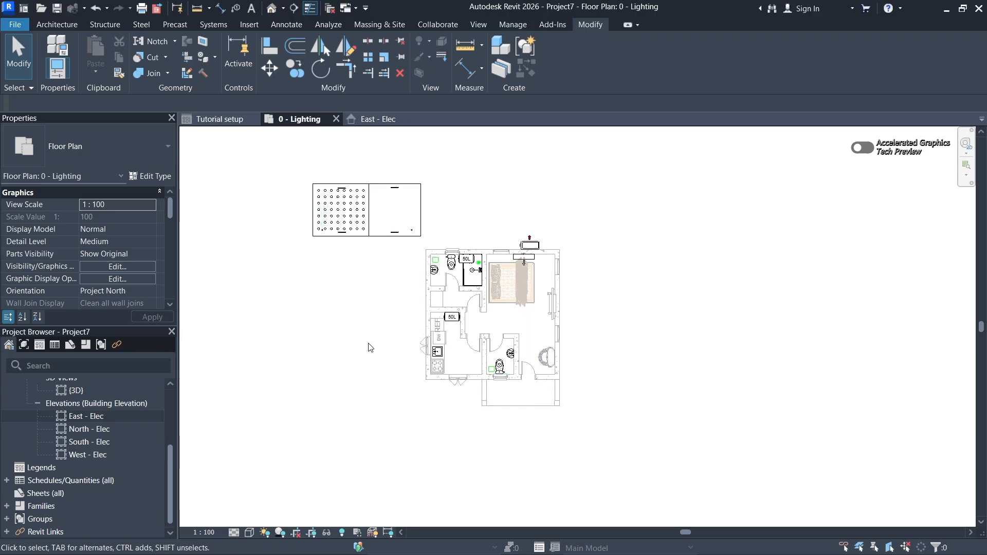
- Save the project as a Revit project file named Self-Contained (E) in the Practice folder
{"action": "left_click", "coordinate": [21, 27]}
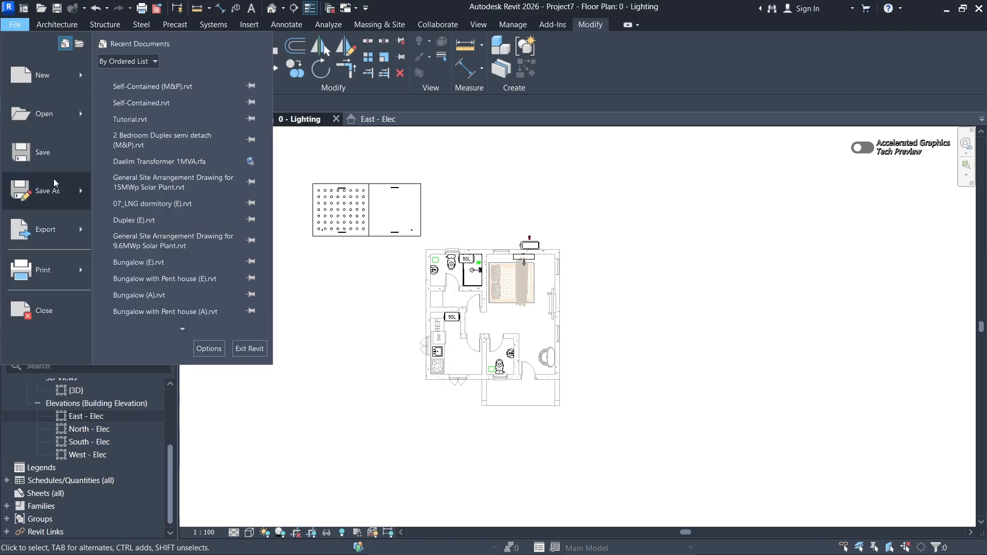
{"action": "mouse_move", "coordinate": [50, 195]}
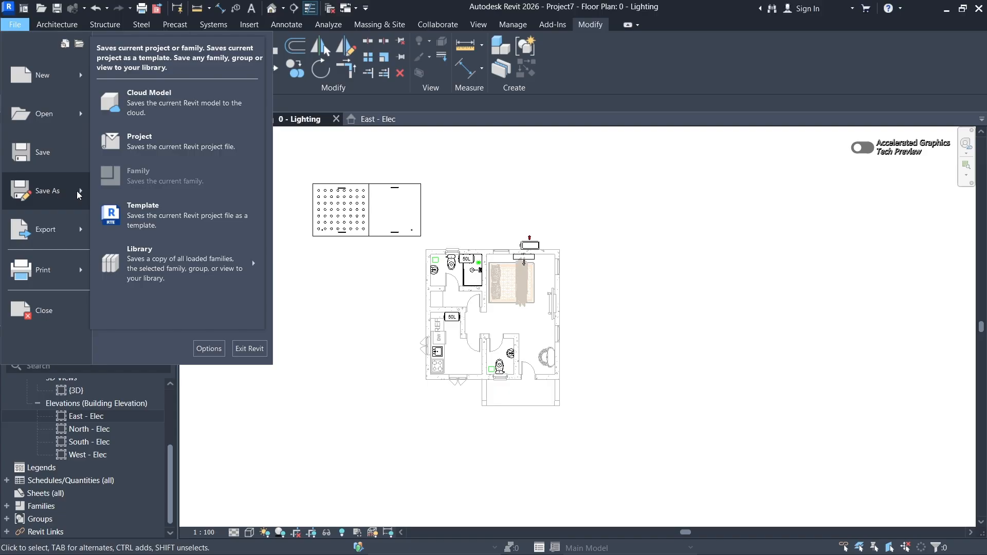
{"action": "left_click", "coordinate": [163, 143]}
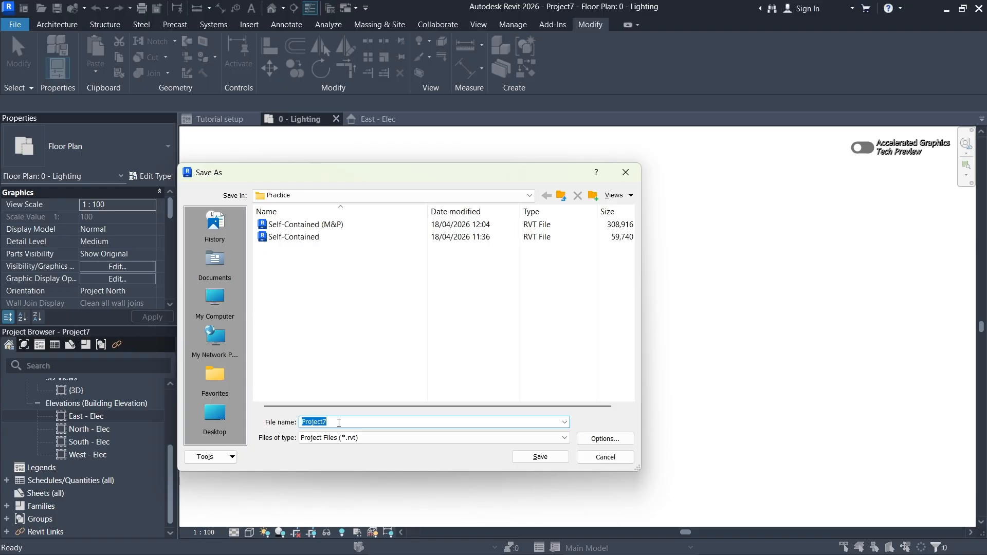
{"action": "type", "text": "S"}
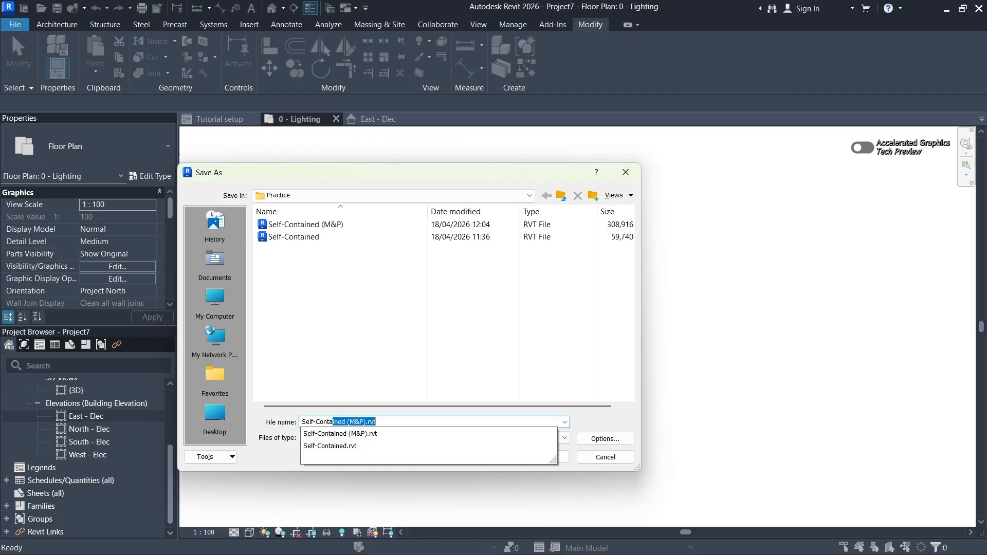
{"action": "type", "text": "elf-Contained "}
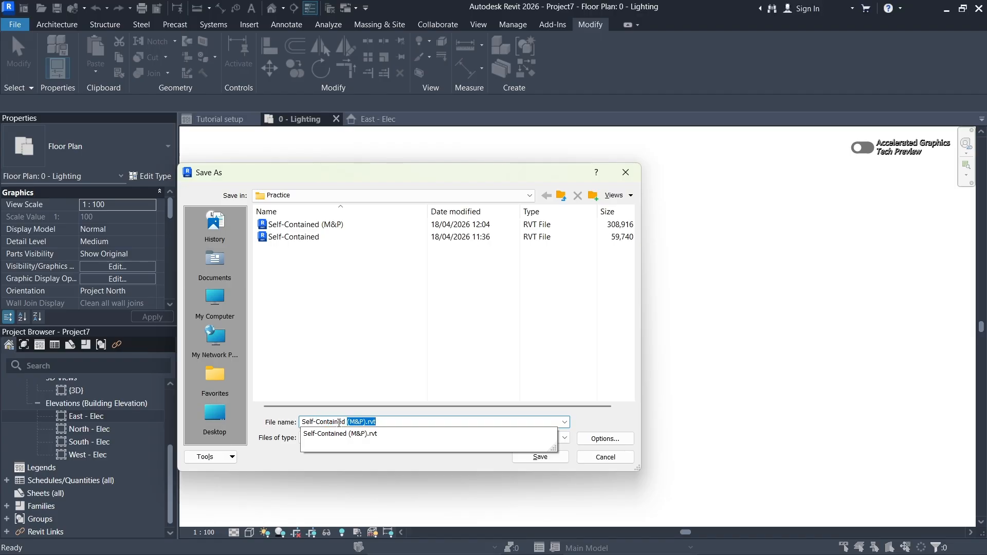
{"action": "type", "text": "(E"}
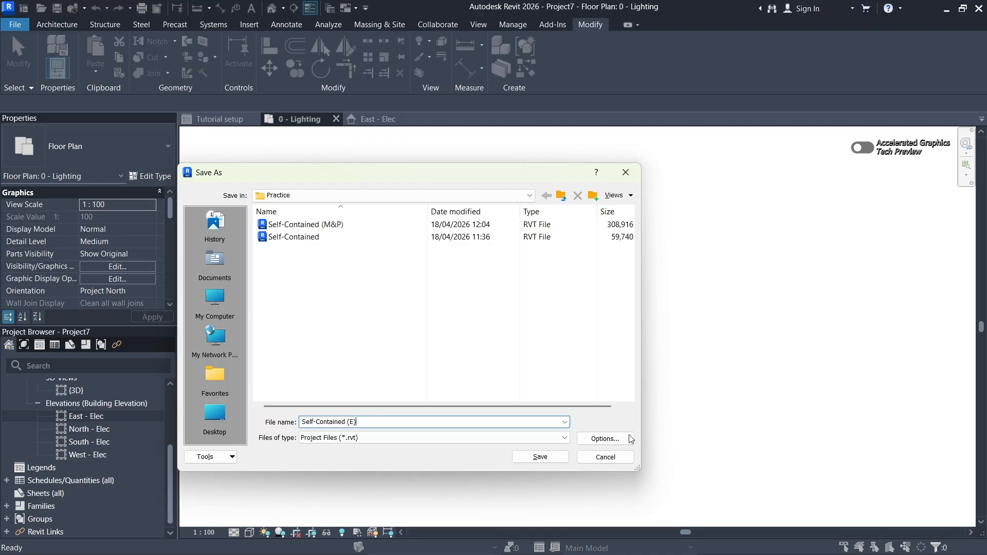
{"action": "left_click", "coordinate": [548, 461]}
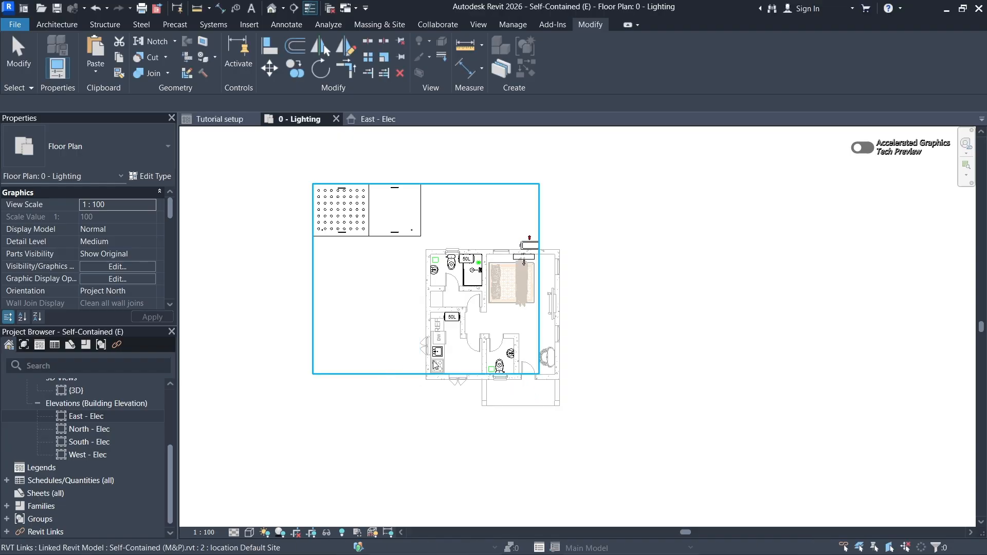
- Open the selection options that control whether links, underlay elements and pinned elements can be selected
{"action": "scroll", "coordinate": [586, 308], "scroll_direction": "down", "scroll_amount": 1}
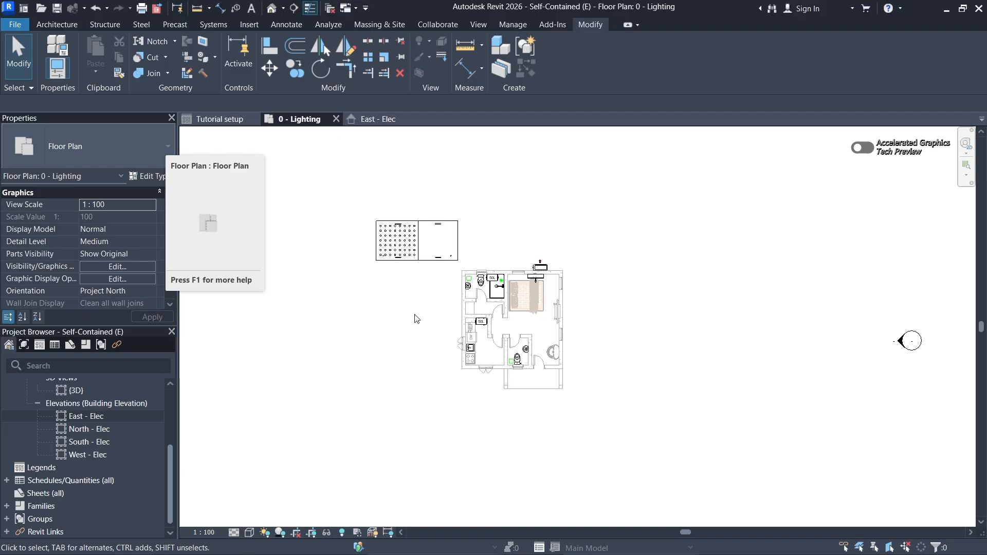
{"action": "scroll", "coordinate": [590, 319], "scroll_direction": "up", "scroll_amount": 2}
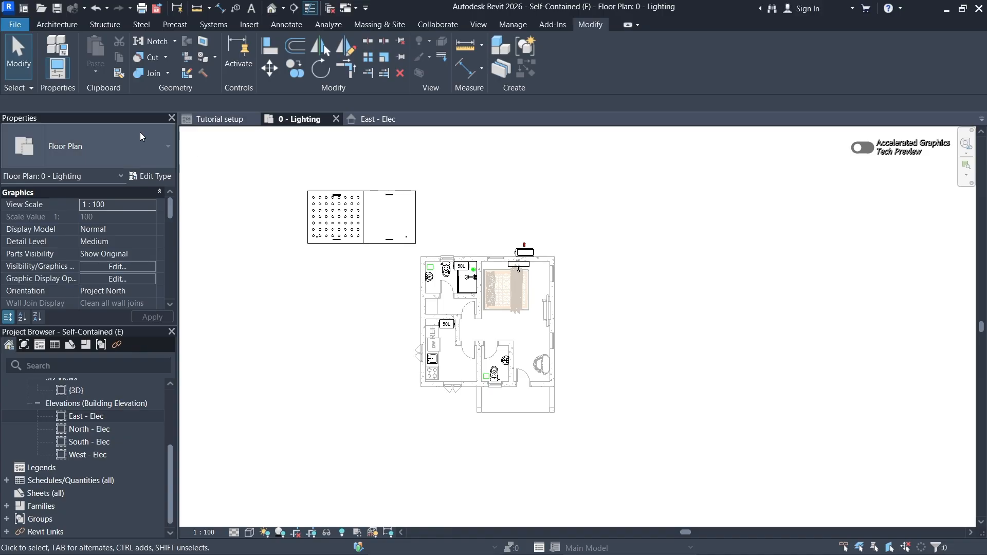
{"action": "left_click", "coordinate": [30, 88]}
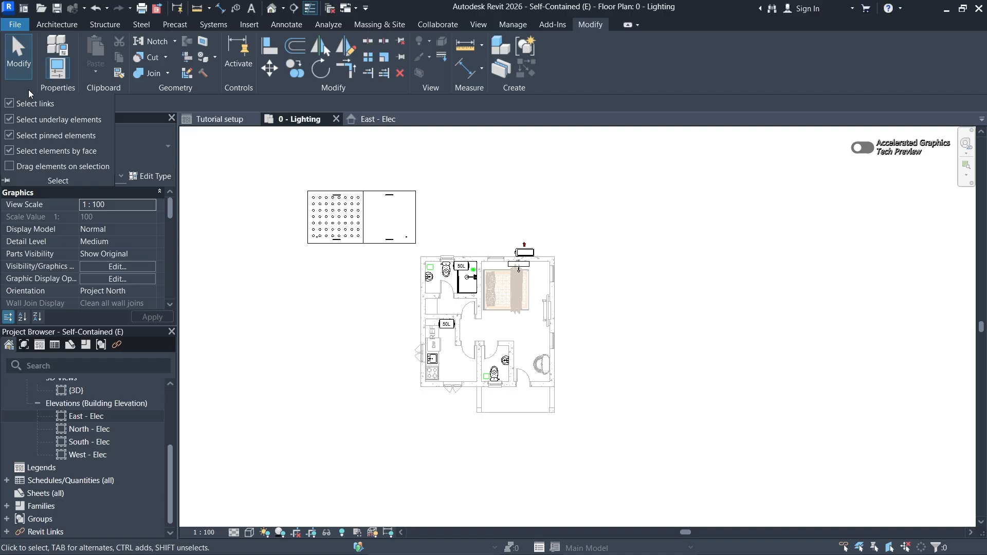
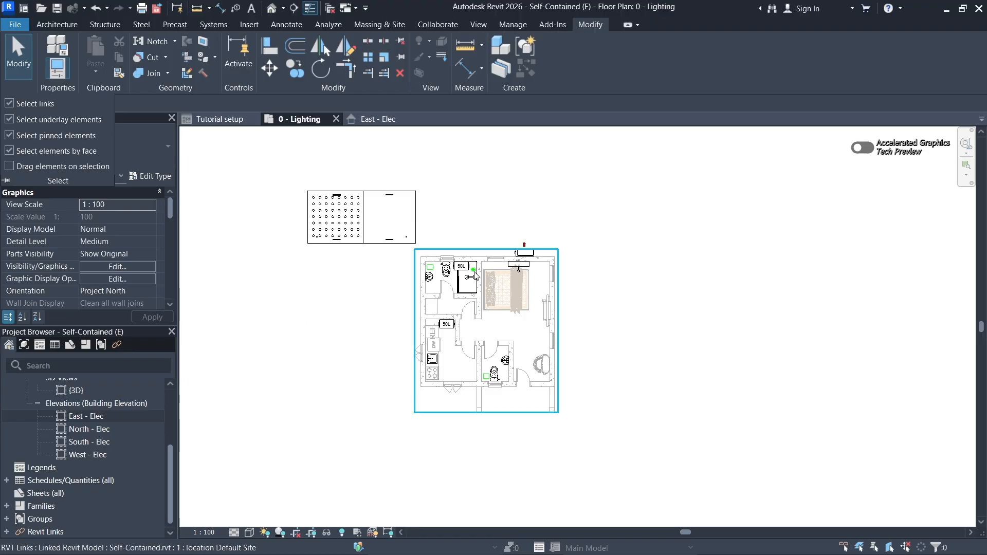
- Turn the selection of links off and back on in the selection options
{"action": "left_click", "coordinate": [27, 87]}
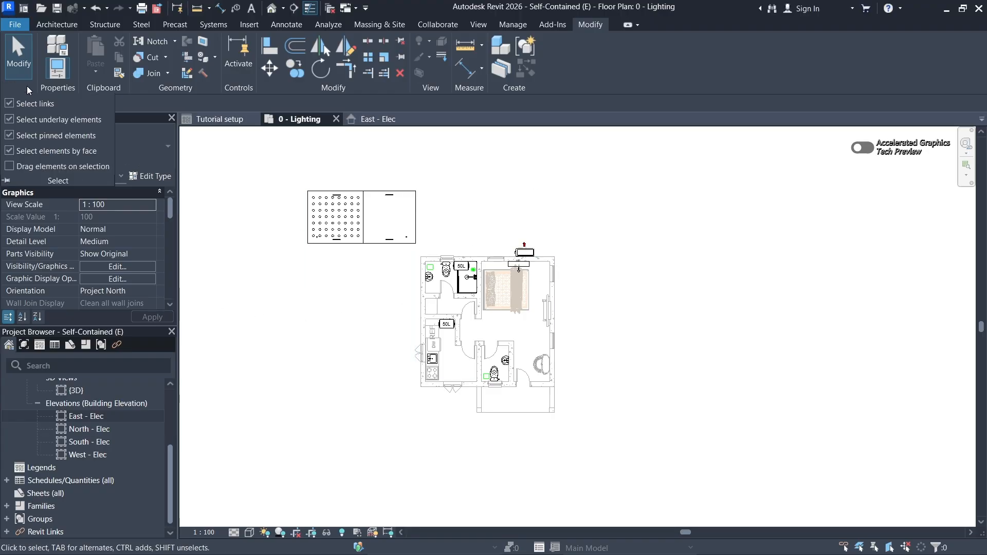
{"action": "left_click", "coordinate": [9, 104]}
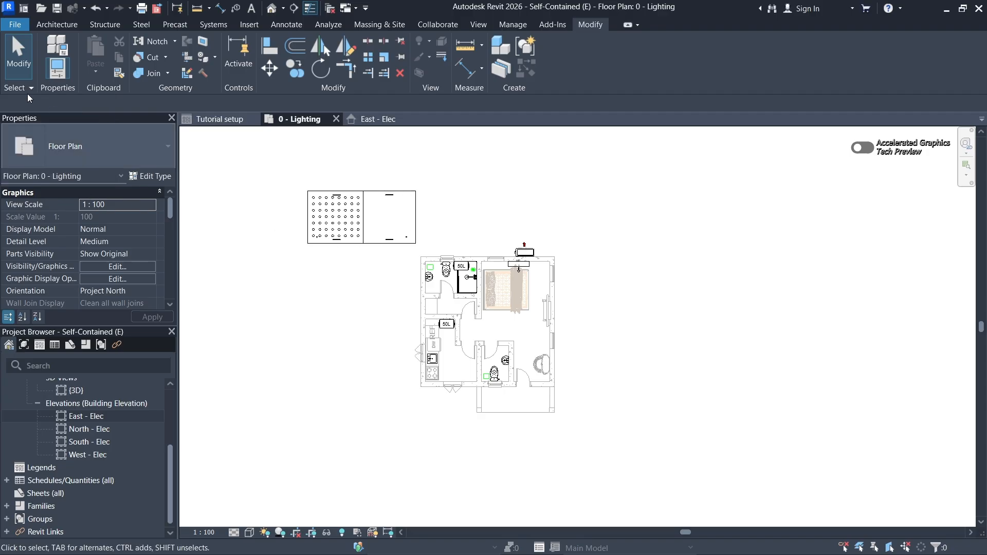
{"action": "left_click", "coordinate": [30, 88]}
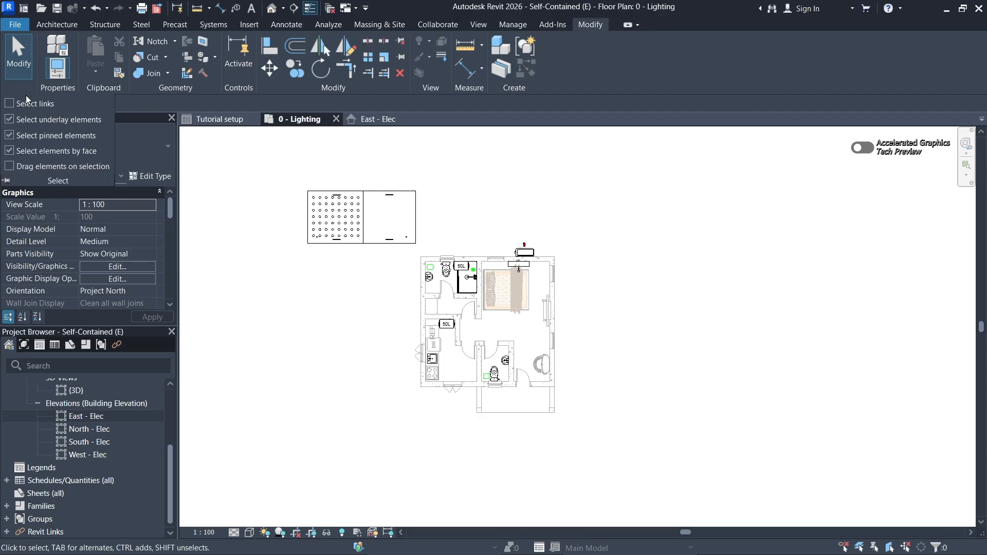
{"action": "left_click", "coordinate": [10, 104]}
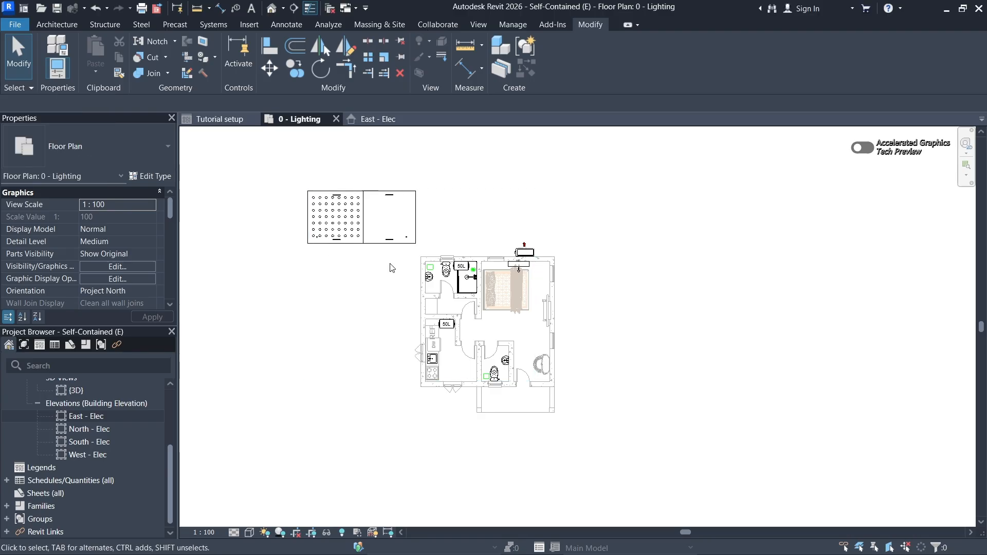
- Pin the linked Self-Contained (M&P) model in place and disable the selection of pinned elements
{"action": "left_click", "coordinate": [372, 242]}
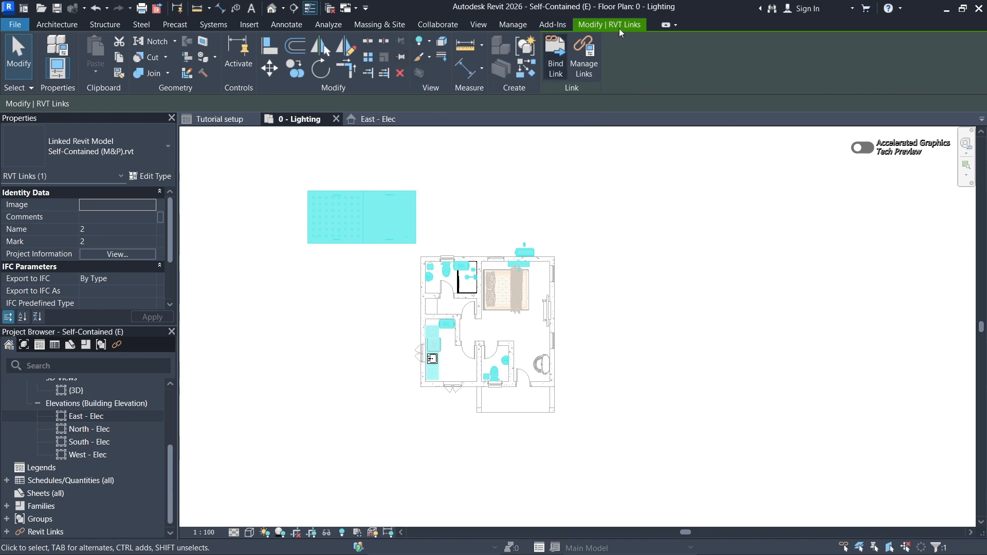
{"action": "left_click", "coordinate": [399, 58]}
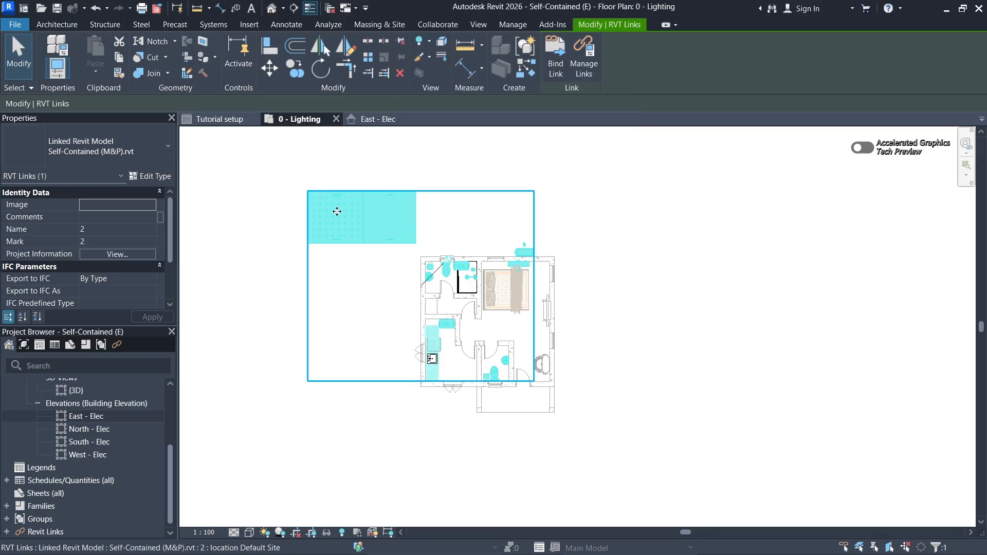
{"action": "left_click", "coordinate": [559, 267]}
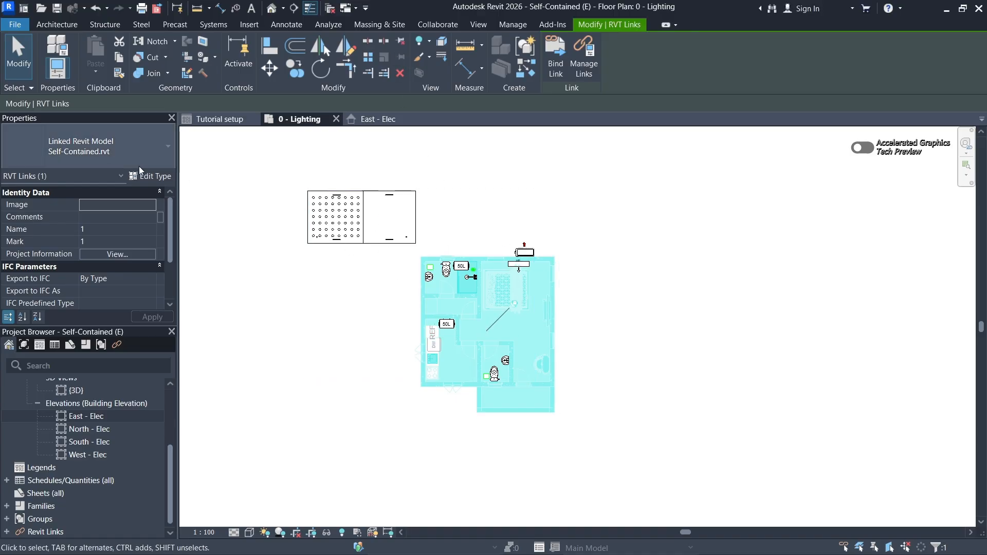
{"action": "left_click", "coordinate": [32, 89]}
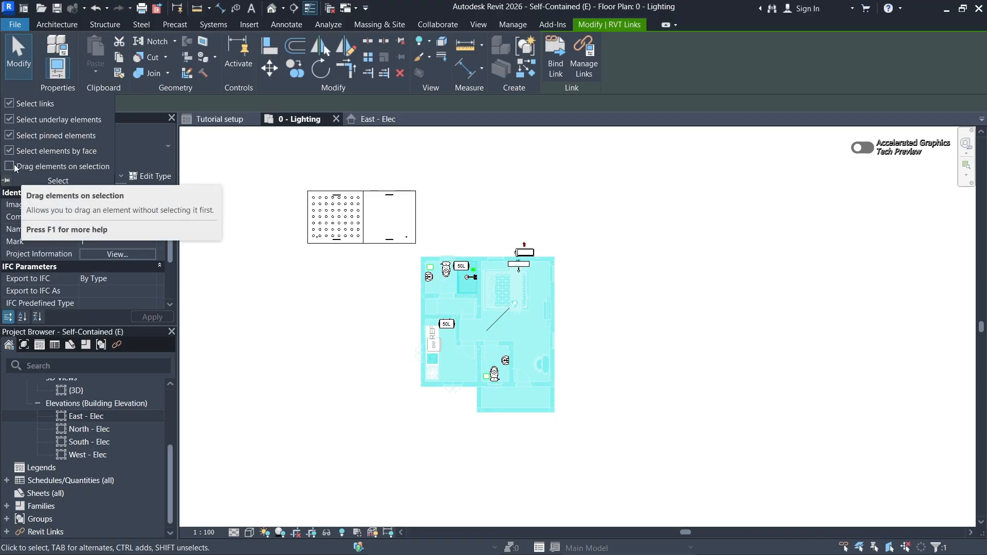
{"action": "left_click", "coordinate": [9, 137]}
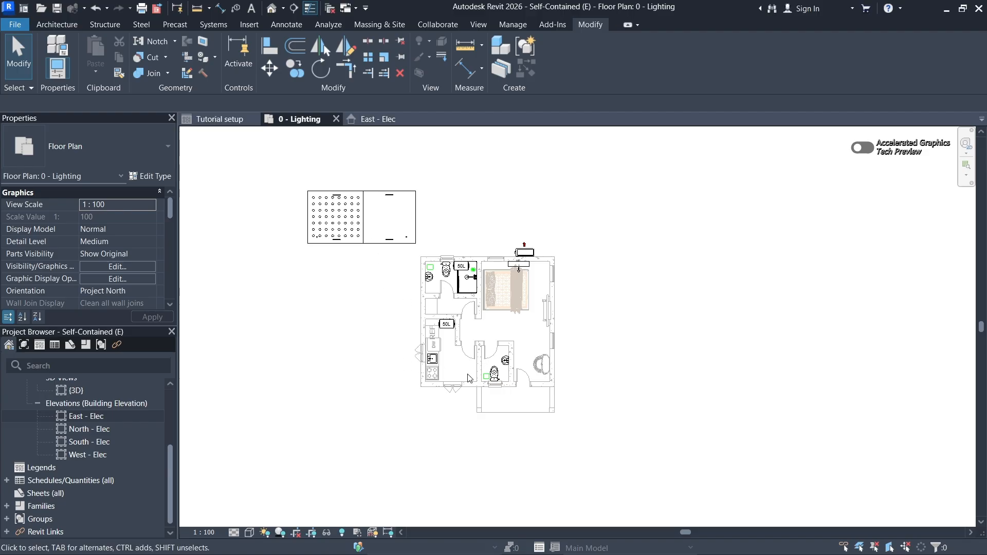
- Review the project's Power views and check the levels in the East - Elec elevation before returning to the 0 - Lighting plan
{"action": "scroll", "coordinate": [496, 316], "scroll_direction": "up", "scroll_amount": 2}
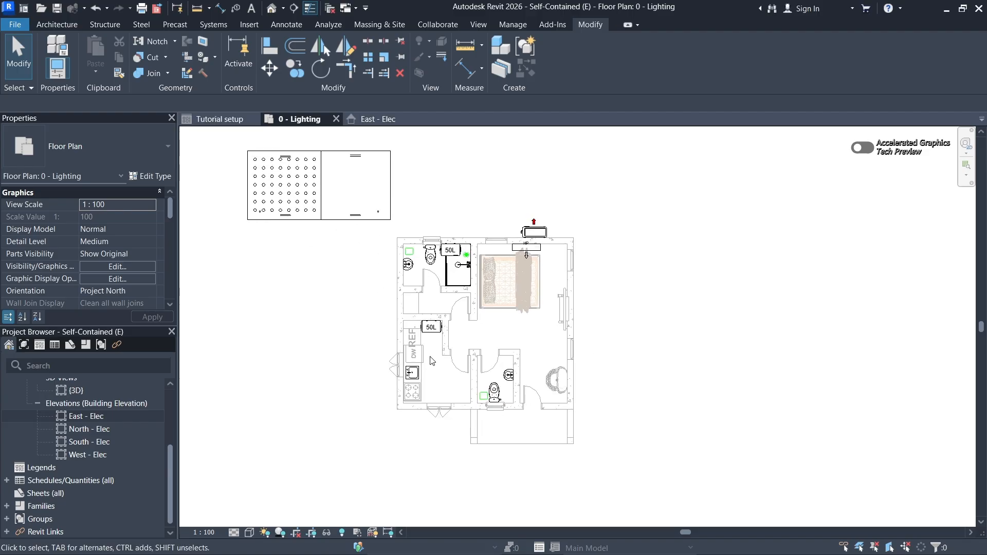
{"action": "middle_click_drag", "start_coordinate": [470, 349], "coordinate": [478, 329]}
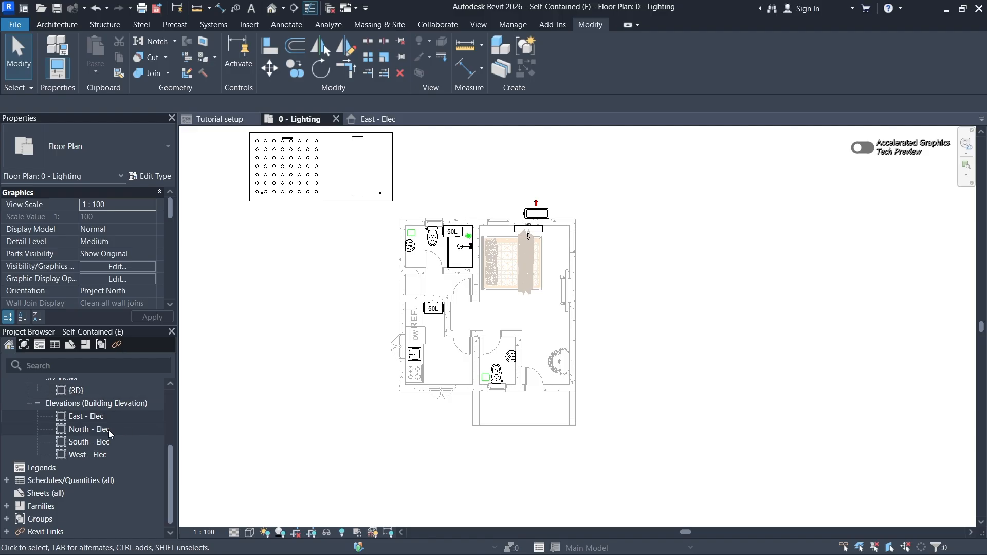
{"action": "scroll", "coordinate": [109, 430], "scroll_direction": "up", "scroll_amount": 3}
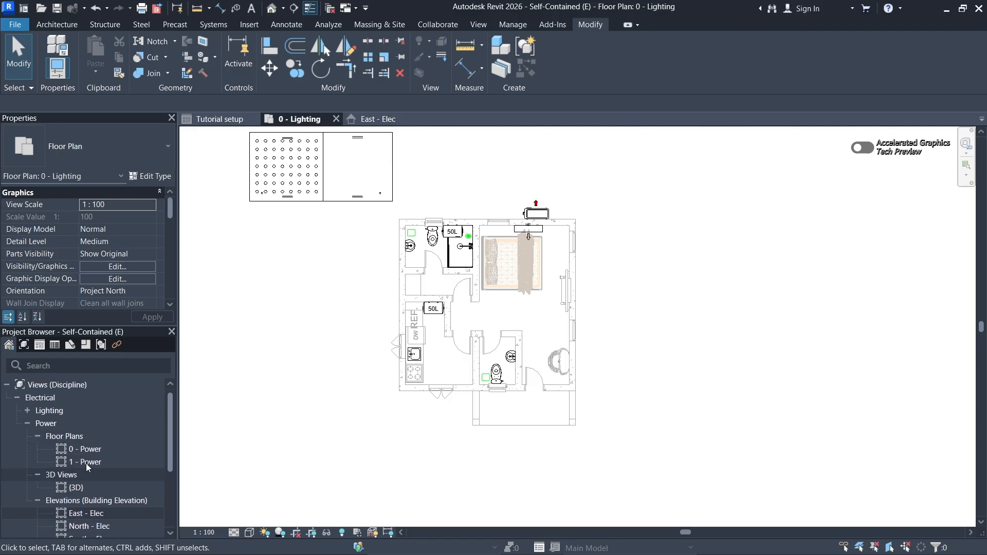
{"action": "scroll", "coordinate": [106, 435], "scroll_direction": "down", "scroll_amount": 2}
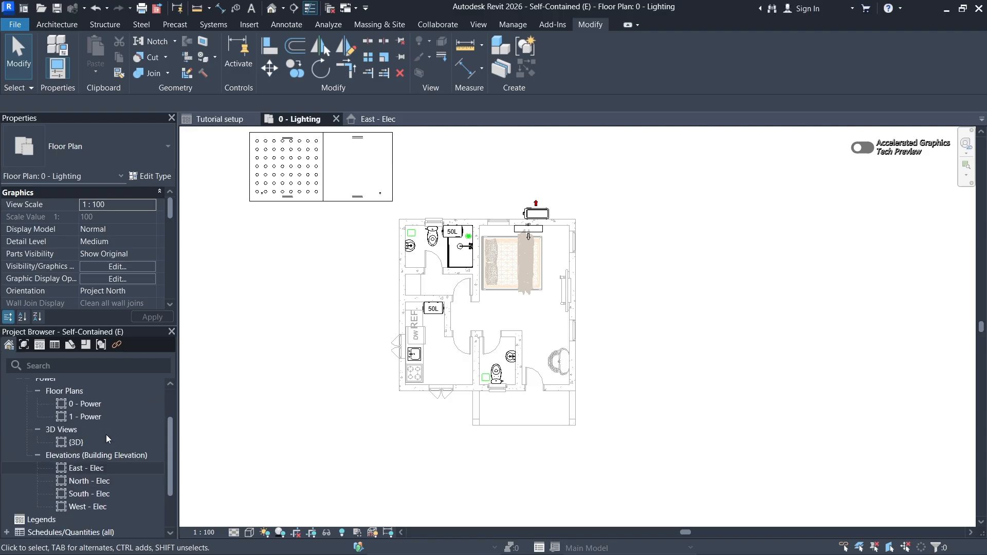
{"action": "scroll", "coordinate": [106, 437], "scroll_direction": "up", "scroll_amount": 2}
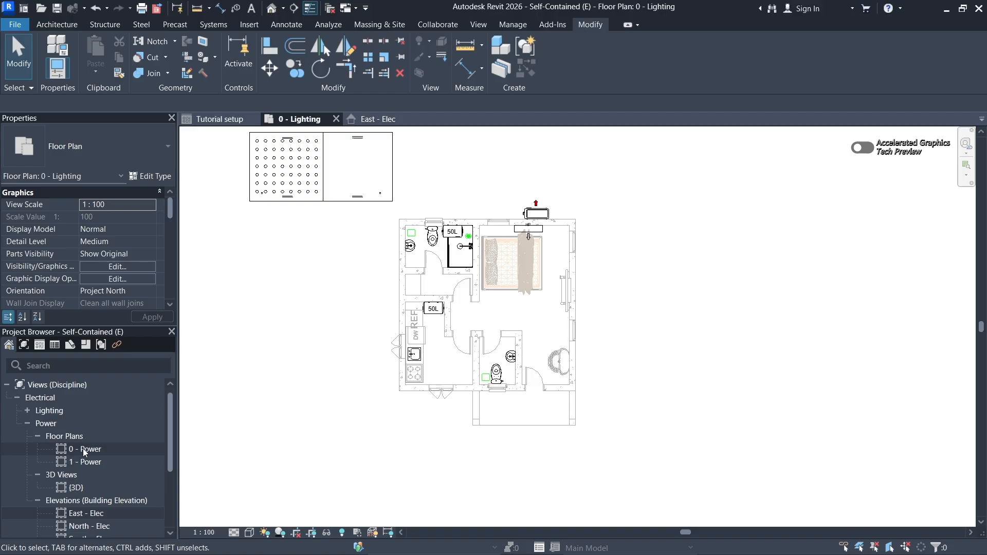
{"action": "left_click", "coordinate": [378, 119]}
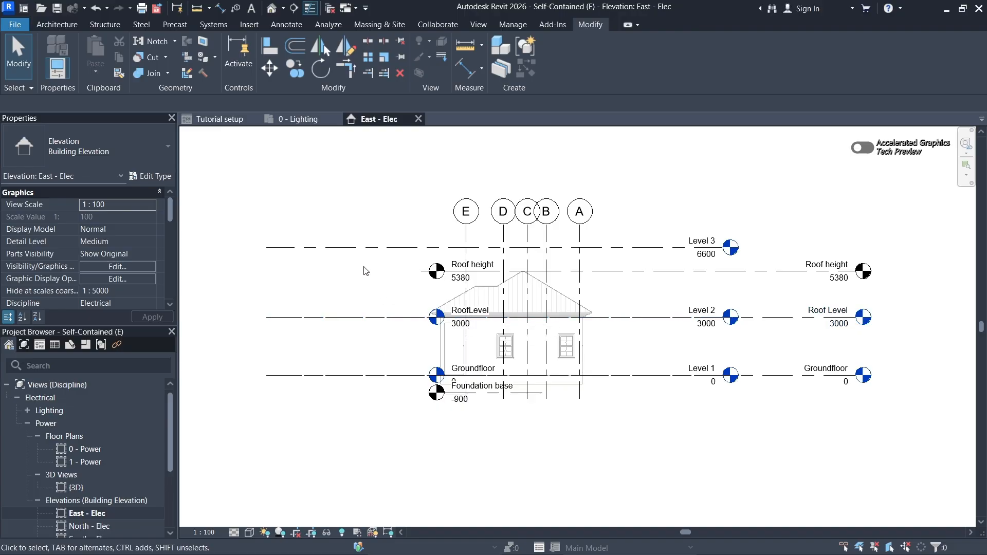
{"action": "left_click", "coordinate": [297, 118]}
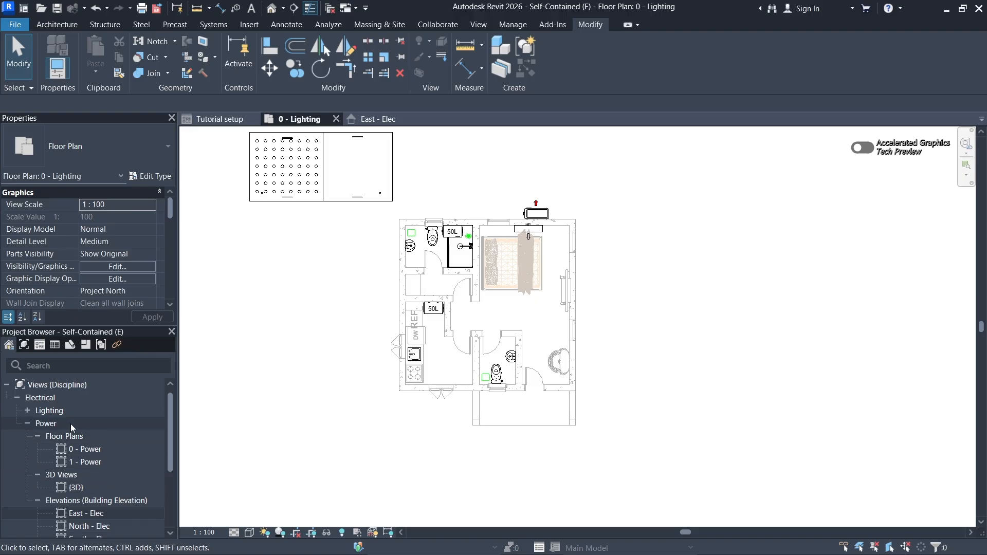
- Rename the 0 - Lighting floor plan as Groundfloor Lighting Plan
{"action": "double_click", "coordinate": [30, 426]}
{"action": "double_click", "coordinate": [30, 411]}
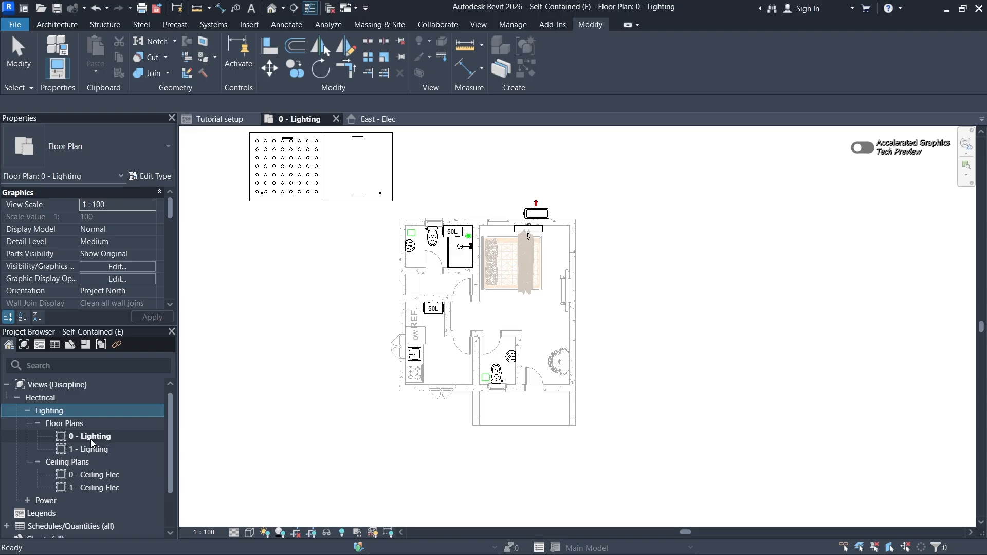
{"action": "left_click", "coordinate": [91, 440]}
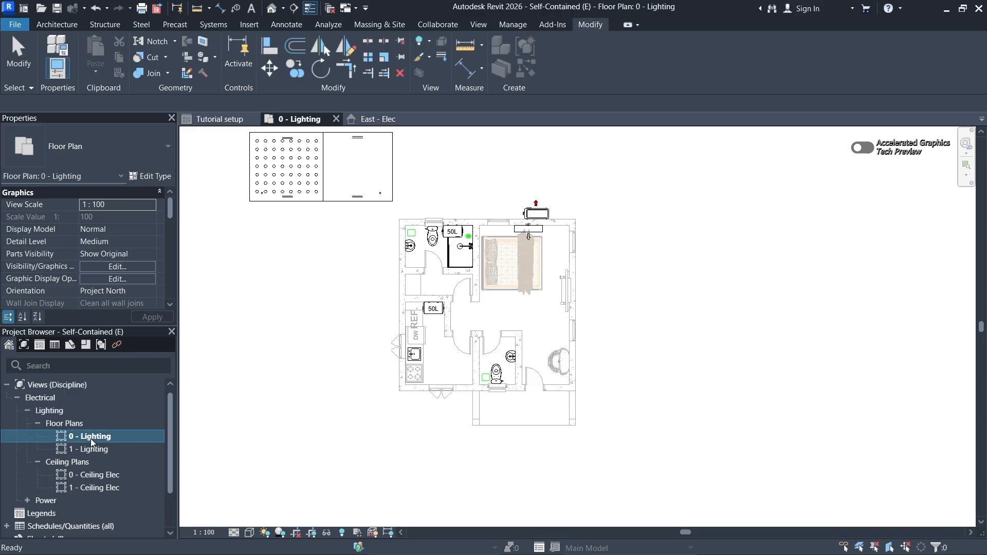
{"action": "right_click", "coordinate": [90, 439]}
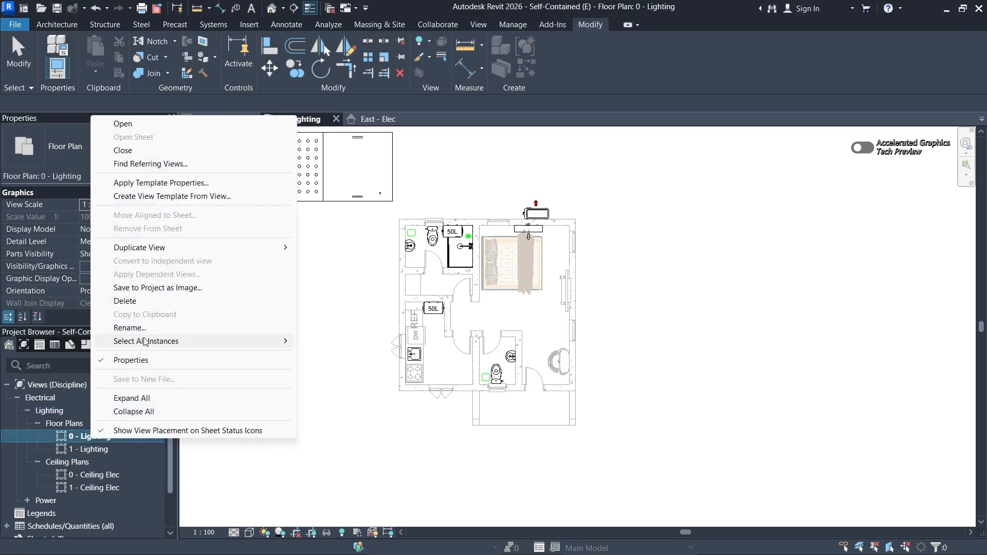
{"action": "left_click", "coordinate": [130, 328]}
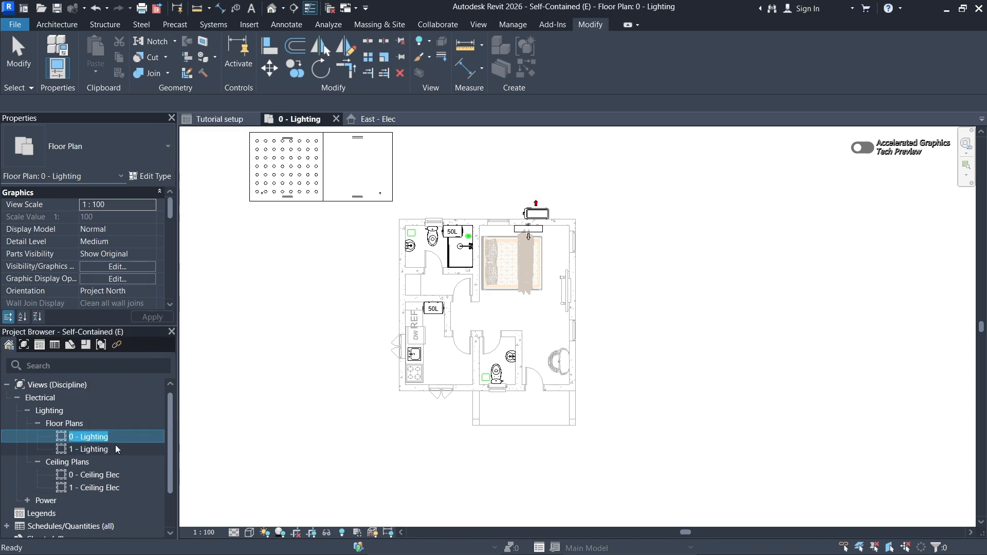
{"action": "key", "text": "BackSpace"}
{"action": "type", "text": "Grou"}
{"action": "type", "text": "Plan"}
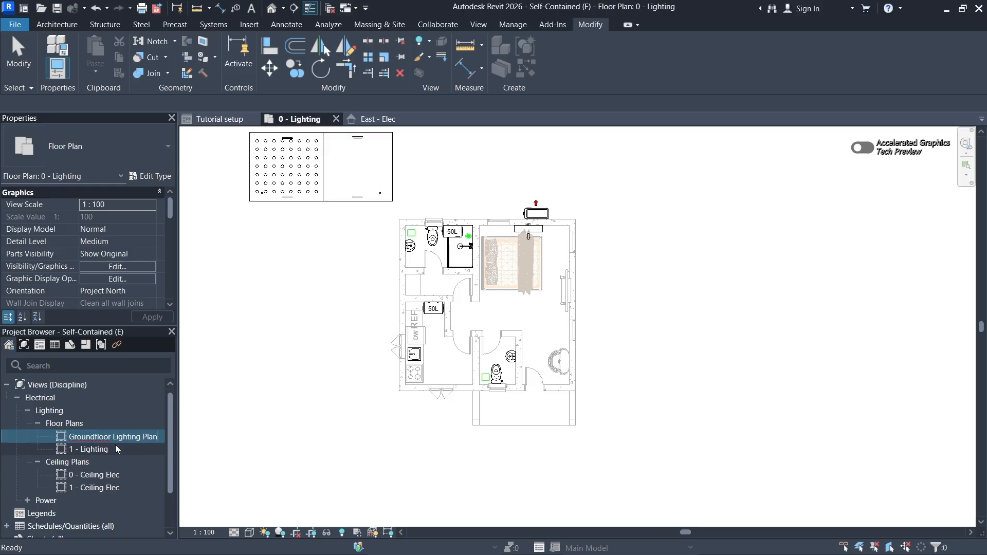
{"action": "key", "text": "Return"}
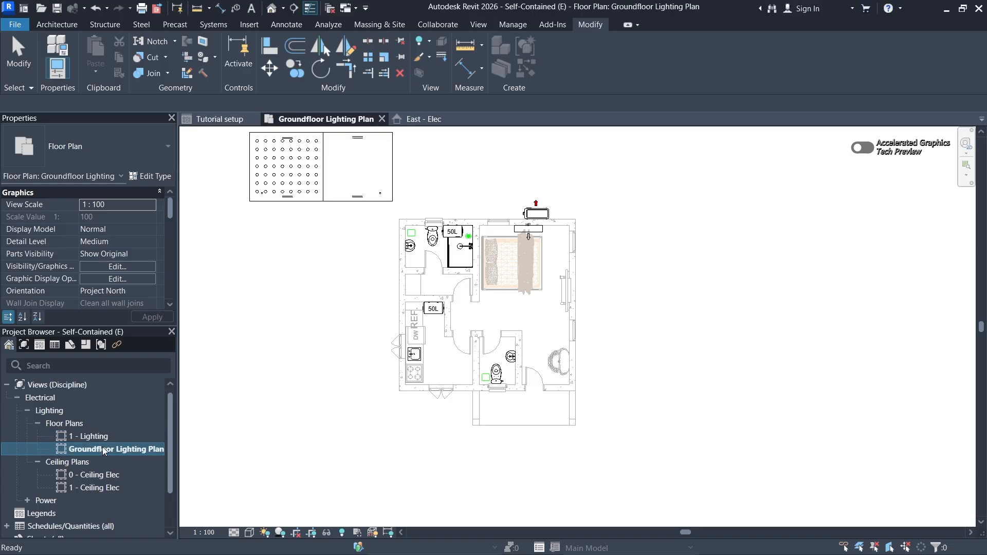
- Rename the 1 - Lighting floor plan as Roof Level Lighting Plan
{"action": "left_click", "coordinate": [107, 436]}
{"action": "right_click", "coordinate": [107, 437]}
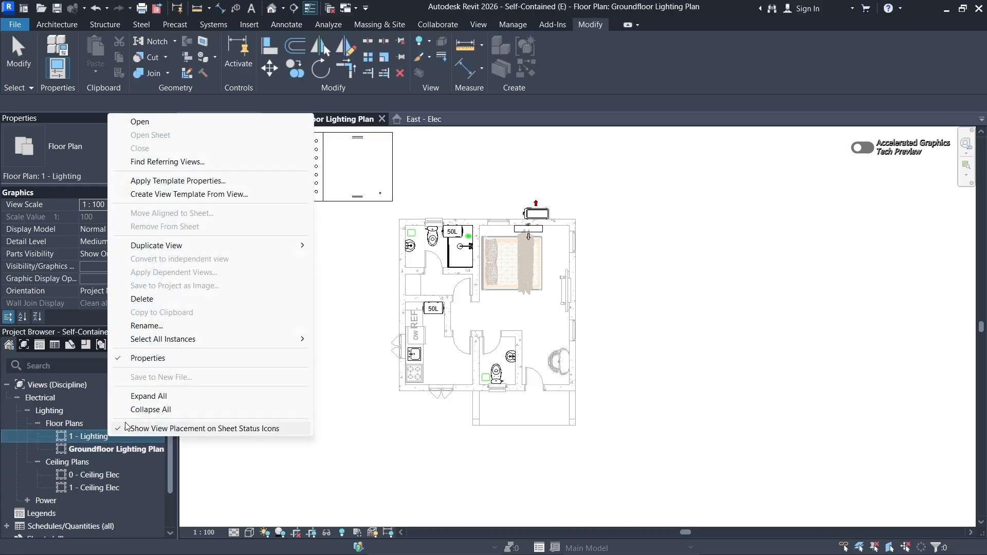
{"action": "left_click", "coordinate": [147, 325]}
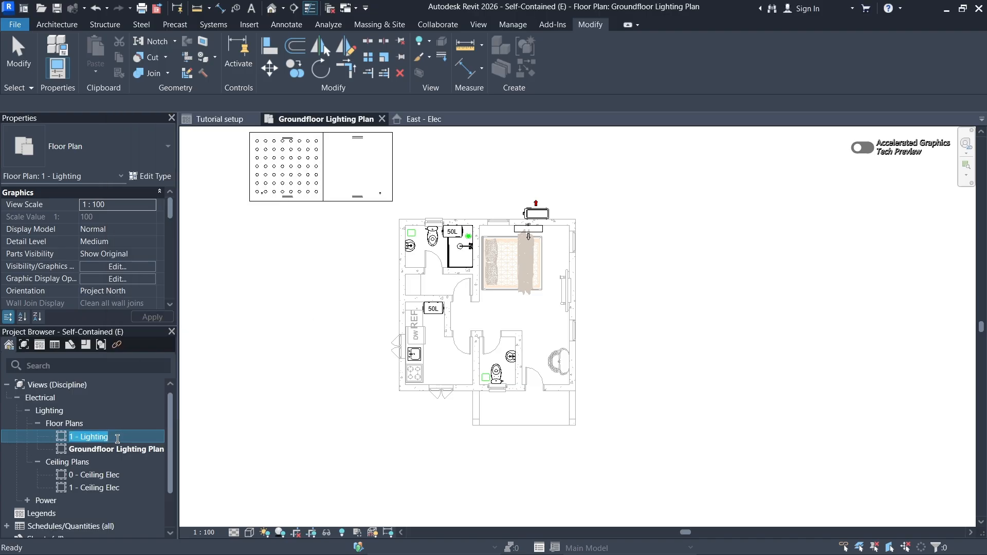
{"action": "type", "text": "Roof Level"}
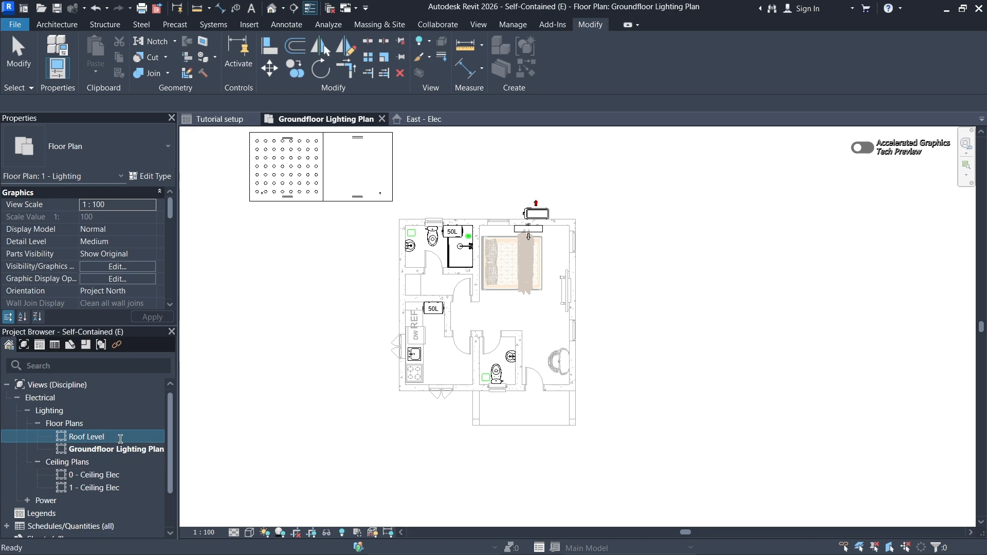
{"action": "type", "text": "Lighting Plan"}
{"action": "left_click", "coordinate": [249, 457]}
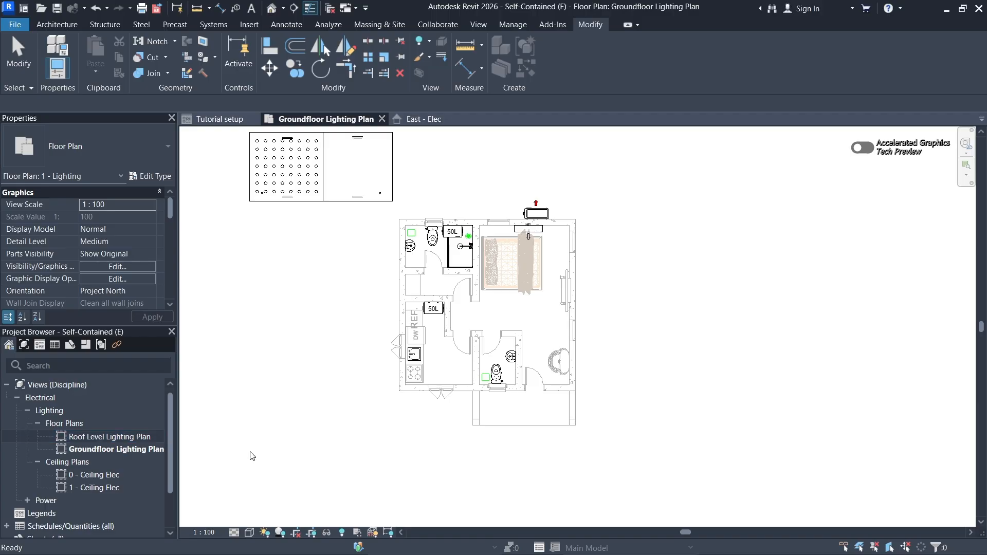
{"action": "scroll", "coordinate": [76, 474], "scroll_direction": "down", "scroll_amount": 2}
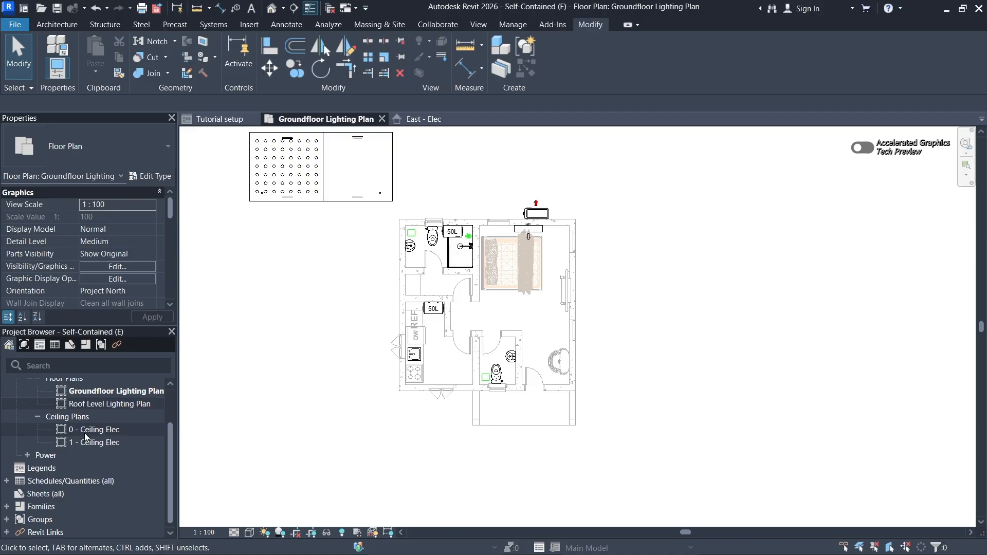
{"action": "scroll", "coordinate": [87, 436], "scroll_direction": "up", "scroll_amount": 2}
{"action": "scroll", "coordinate": [82, 440], "scroll_direction": "down", "scroll_amount": 2}
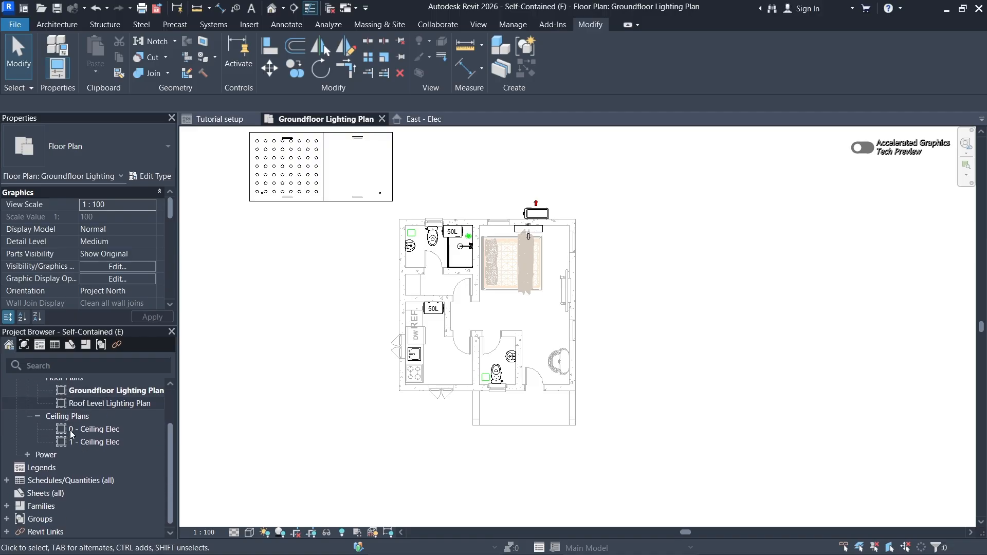
{"action": "scroll", "coordinate": [80, 434], "scroll_direction": "up", "scroll_amount": 2}
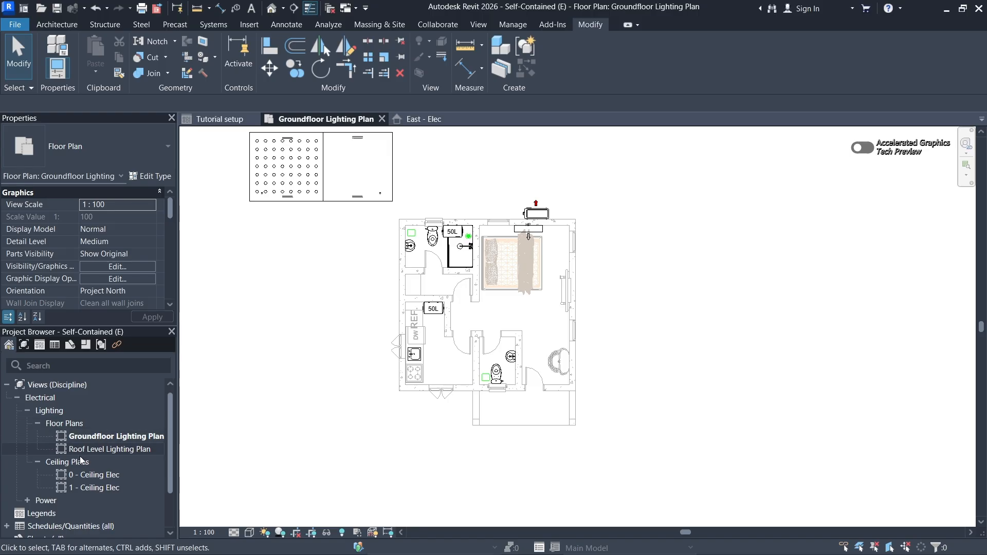
{"action": "scroll", "coordinate": [94, 444], "scroll_direction": "down", "scroll_amount": 2}
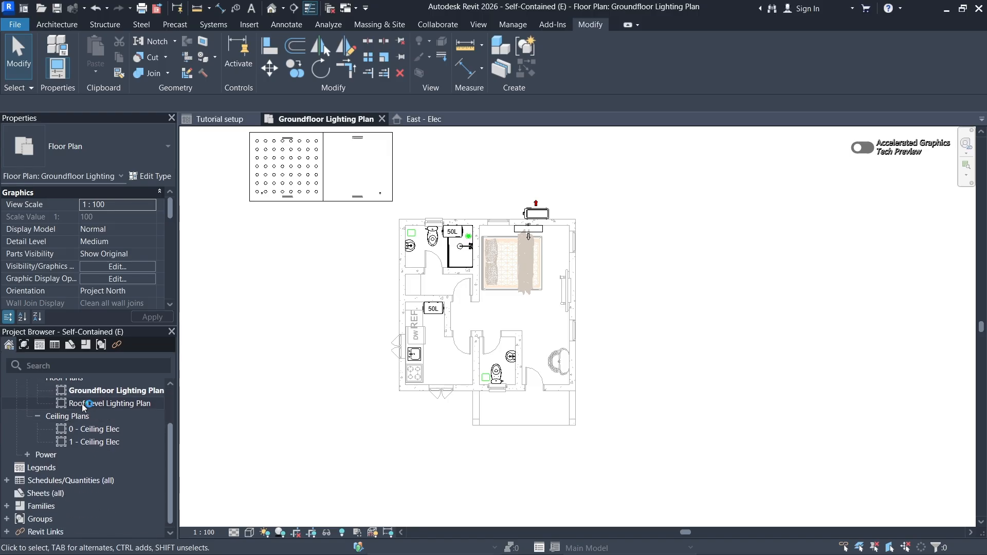
{"action": "scroll", "coordinate": [76, 454], "scroll_direction": "up", "scroll_amount": 2}
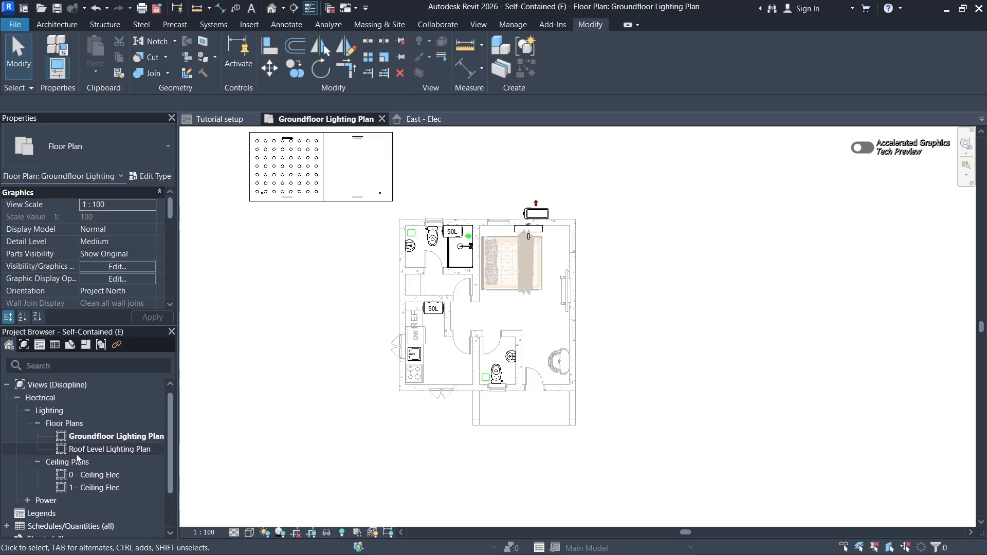
- Rename the 0 - Power floor plan as Groundfloor Power Plan
{"action": "left_click", "coordinate": [27, 411]}
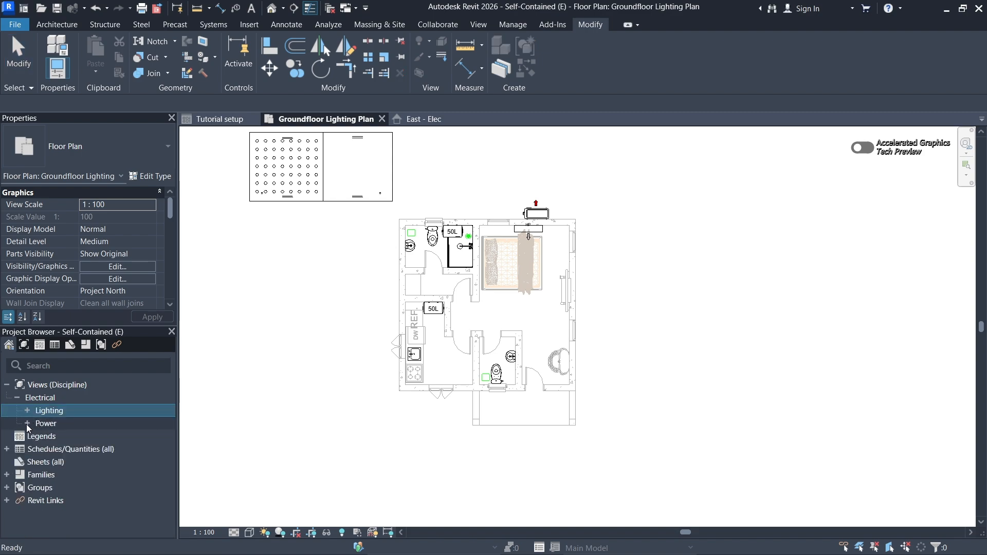
{"action": "left_click", "coordinate": [28, 423]}
{"action": "scroll", "coordinate": [75, 437], "scroll_direction": "down", "scroll_amount": 2}
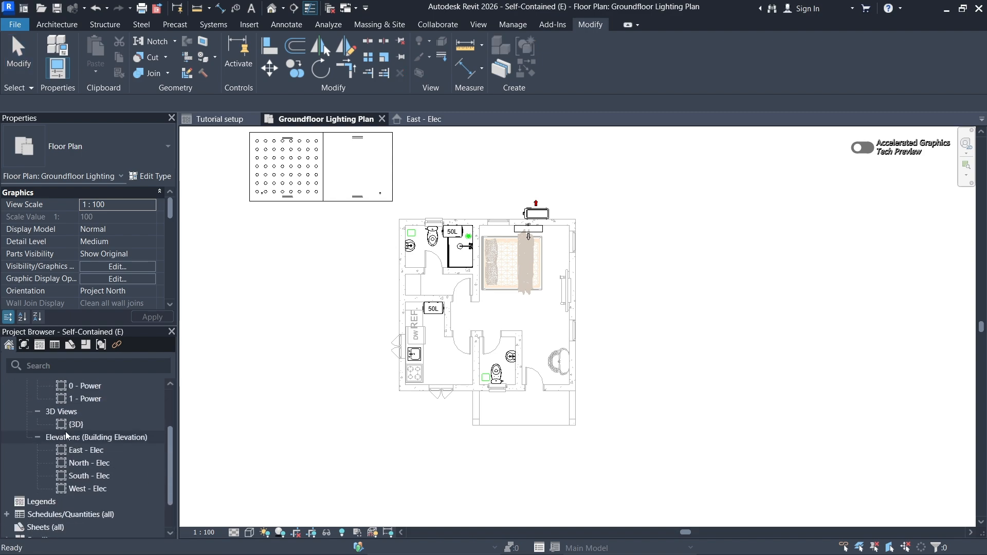
{"action": "scroll", "coordinate": [67, 432], "scroll_direction": "up", "scroll_amount": 2}
{"action": "left_click", "coordinate": [84, 450]}
{"action": "right_click", "coordinate": [82, 451]}
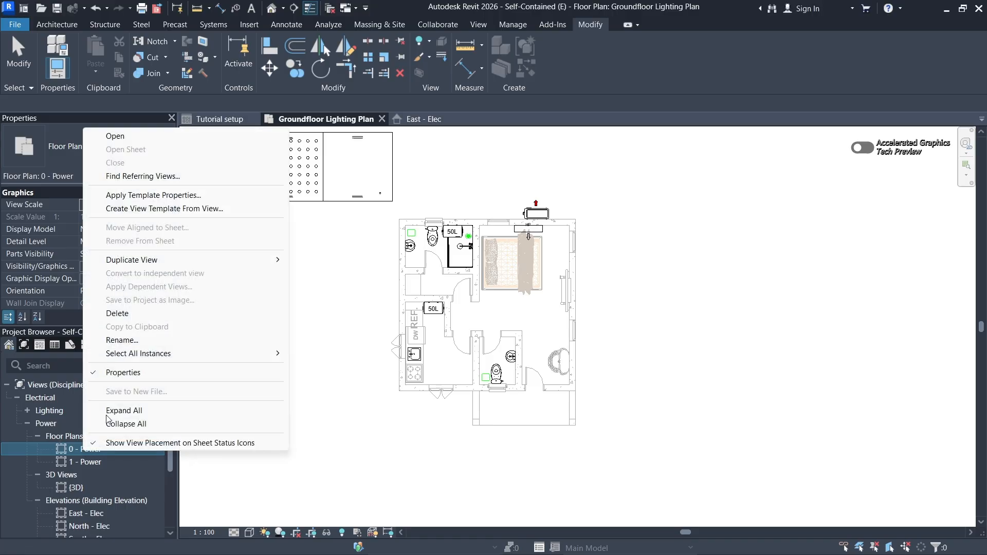
{"action": "left_click", "coordinate": [128, 340]}
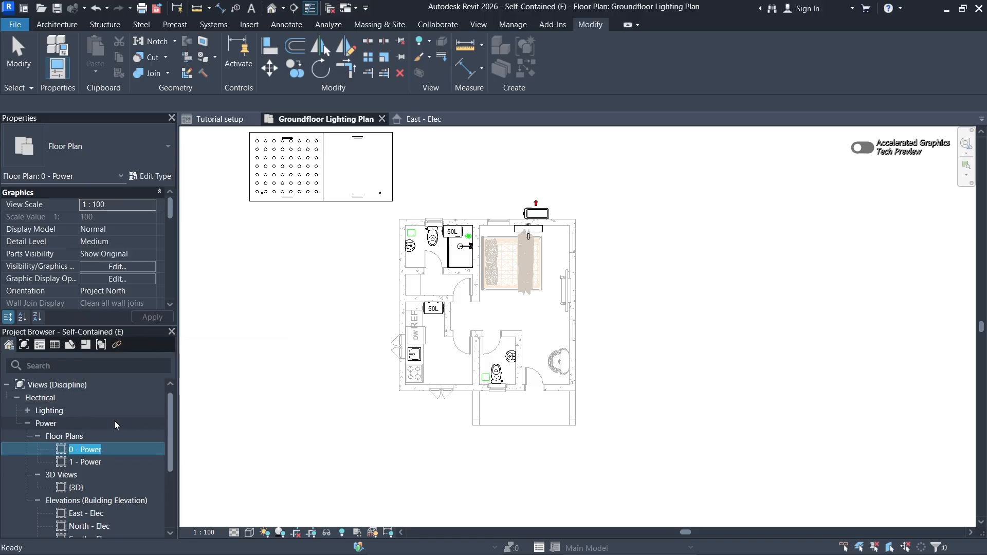
{"action": "type", "text": "Groundfloor"}
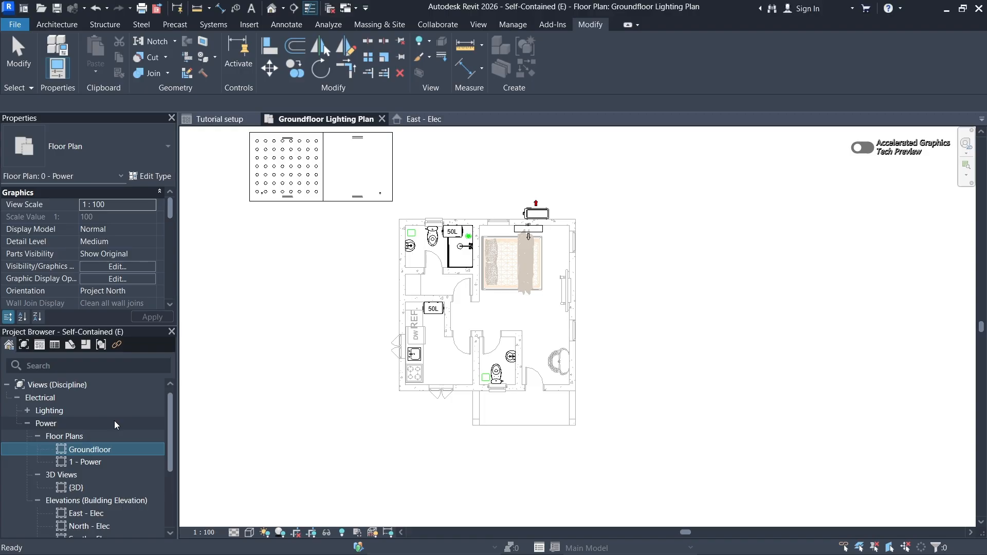
{"action": "type", "text": " Power Plan"}
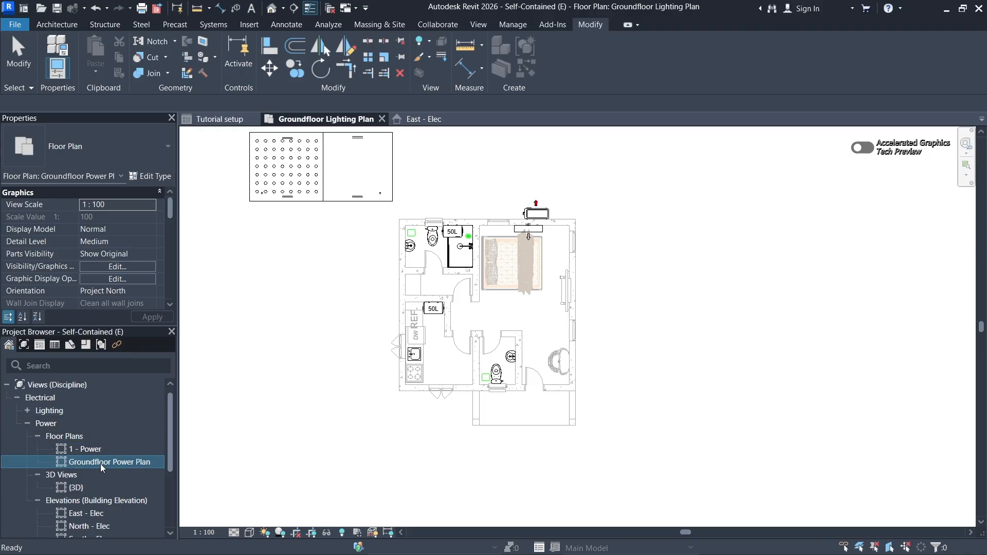
- Rename the 1 - Power floor plan as Roof Level Power Plan
{"action": "right_click", "coordinate": [101, 463]}
{"action": "key", "text": "Escape"}
{"action": "left_click", "coordinate": [84, 452]}
{"action": "right_click", "coordinate": [84, 451]}
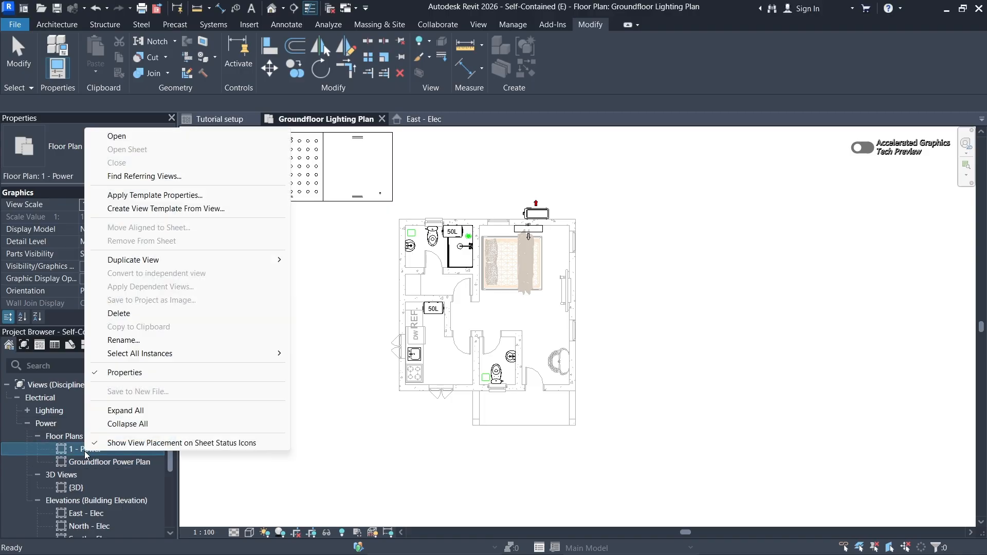
{"action": "left_click", "coordinate": [121, 339]}
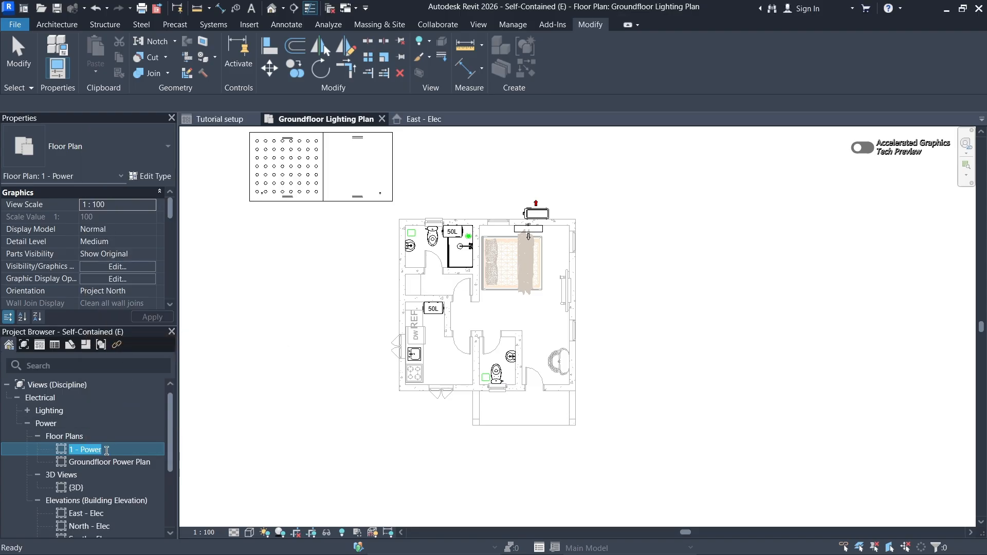
{"action": "type", "text": "Fr"}
{"action": "type", "text": "gr"}
{"action": "key", "text": "BackSpace"}
{"action": "key", "text": "BackSpace"}
{"action": "type", "text": "G"}
{"action": "type", "text": " Level"}
{"action": "type", "text": " Powe"}
{"action": "type", "text": "r Plan"}
{"action": "left_click", "coordinate": [227, 451]}
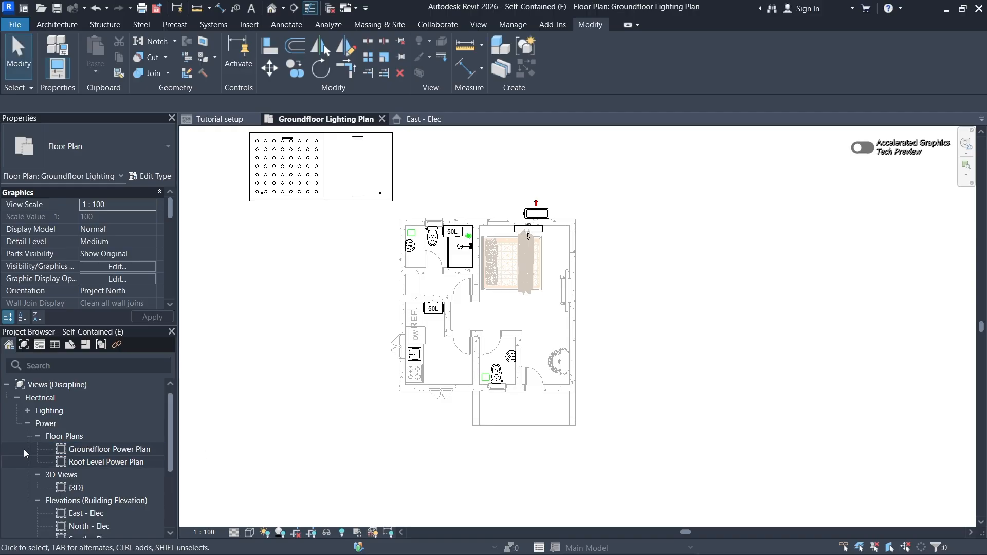
- Collapse the Floor Plans and Elevations (Building Elevation) groups under the Power views
{"action": "left_click", "coordinate": [38, 436]}
{"action": "scroll", "coordinate": [84, 442], "scroll_direction": "down", "scroll_amount": 3}
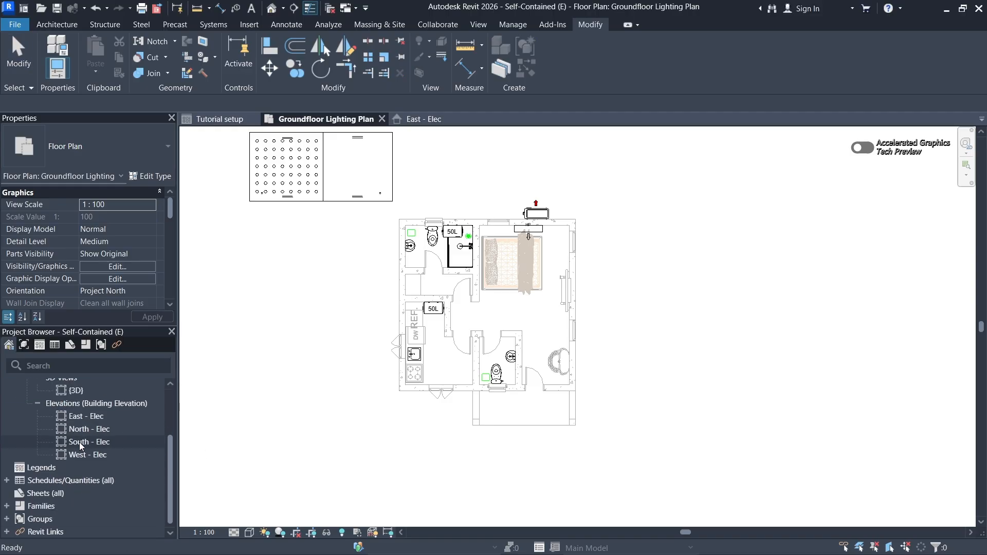
{"action": "scroll", "coordinate": [81, 447], "scroll_direction": "up", "scroll_amount": 2}
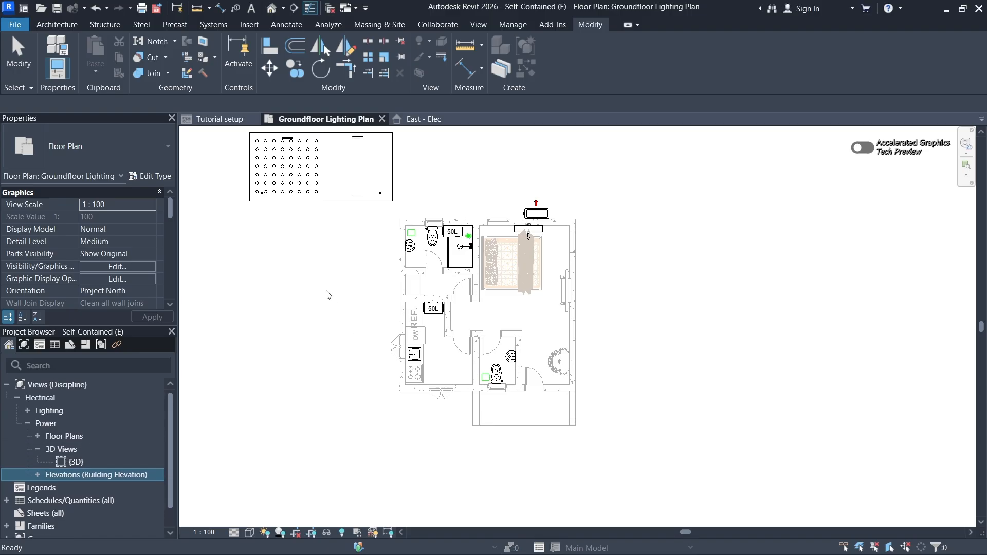
{"action": "scroll", "coordinate": [399, 298], "scroll_direction": "up", "scroll_amount": 2}
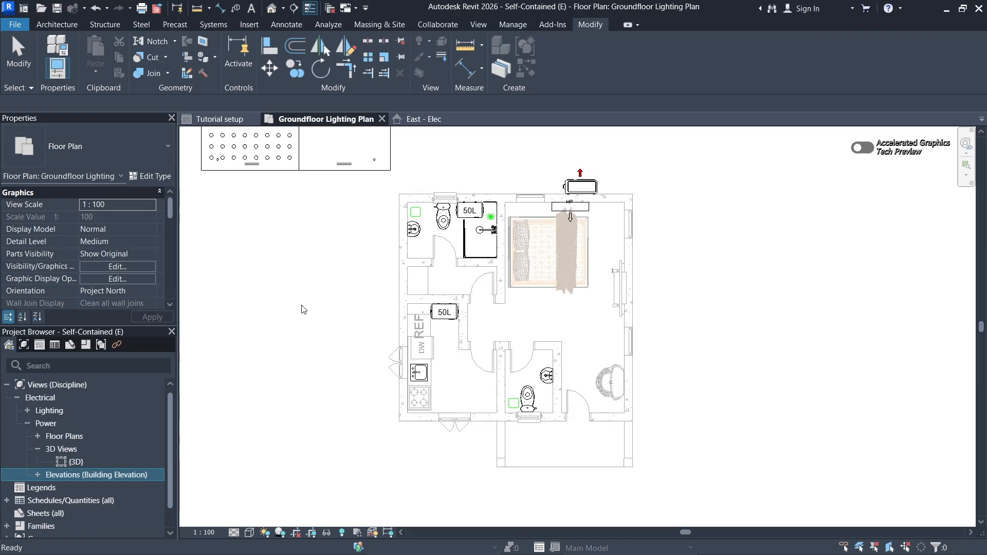
{"action": "left_click", "coordinate": [394, 332]}
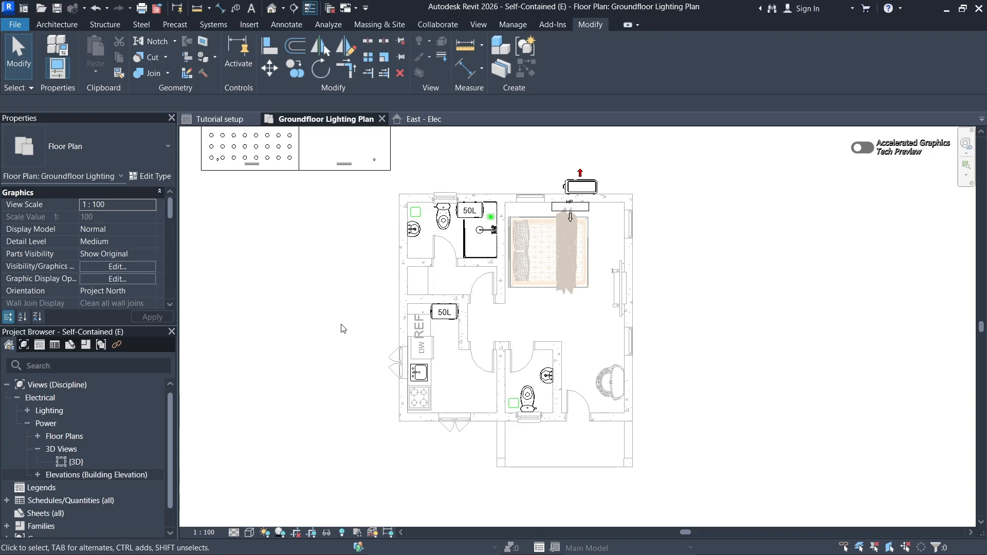
{"action": "middle_click_drag", "start_coordinate": [347, 331], "coordinate": [354, 331]}
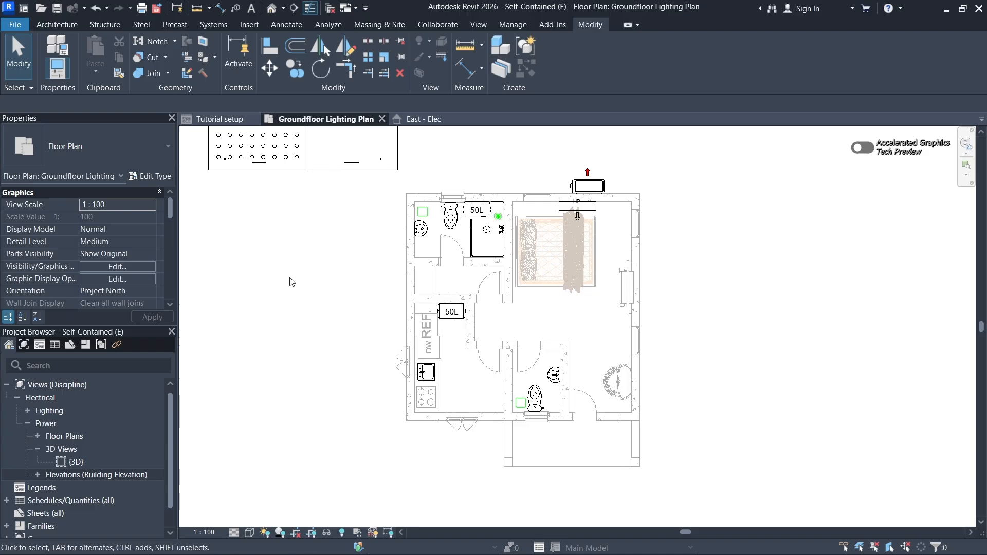